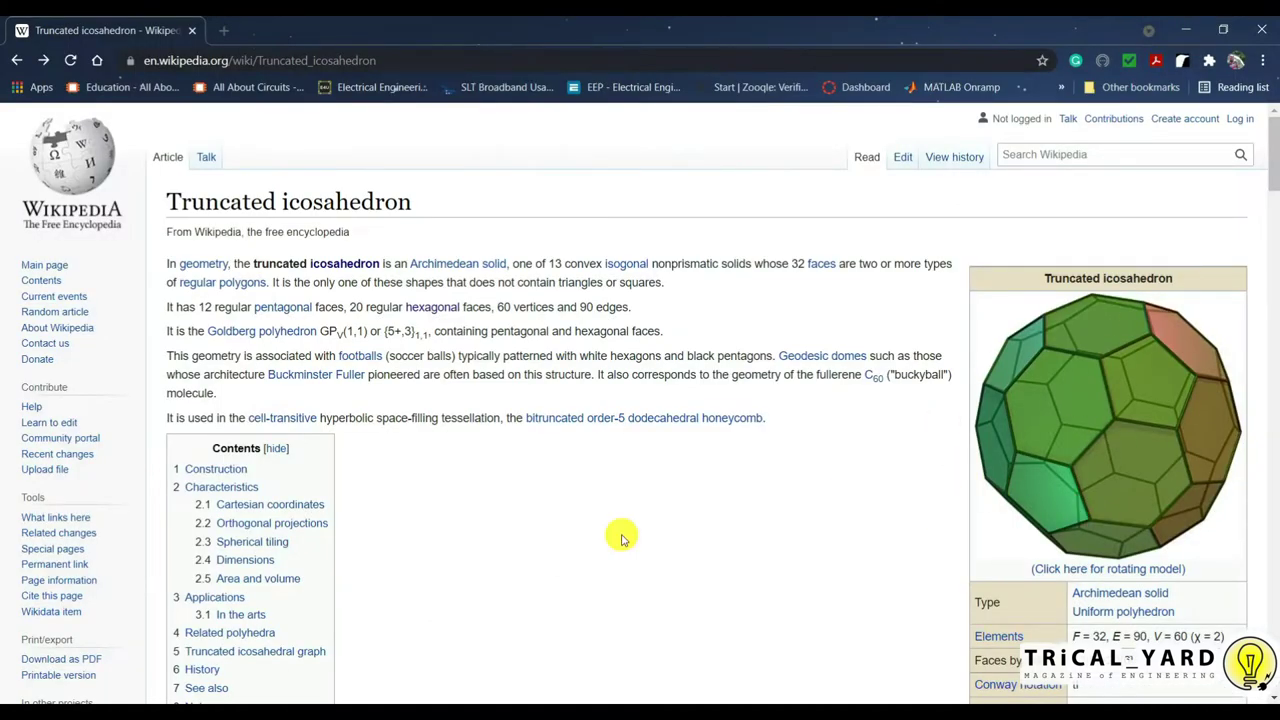
Step: Scroll to the Construction section and open the Icosahedron image (Polyhedron_20_max.png) full-size
scroll(620, 538, down, 3)
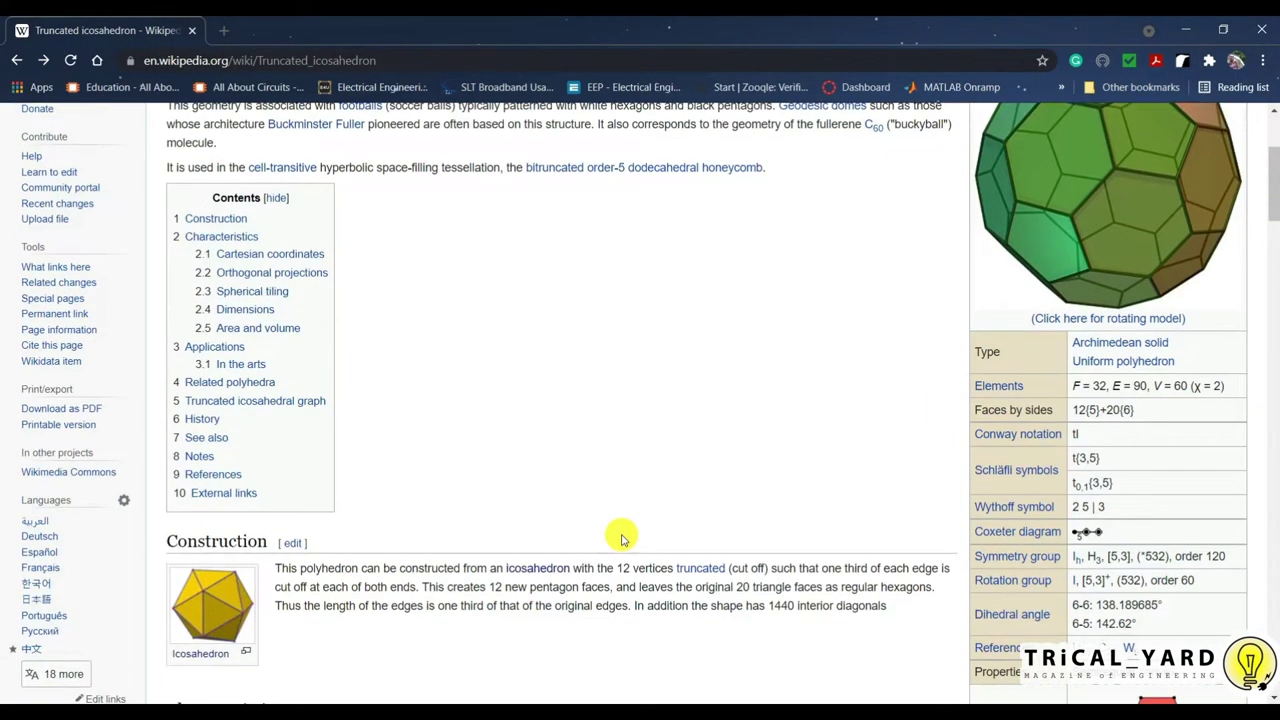
scroll(620, 538, down, 4)
scroll(620, 538, down, 4)
scroll(620, 538, down, 4)
scroll(620, 538, down, 3)
scroll(620, 534, down, 5)
scroll(620, 534, up, 9)
scroll(335, 457, up, 10)
click(229, 437)
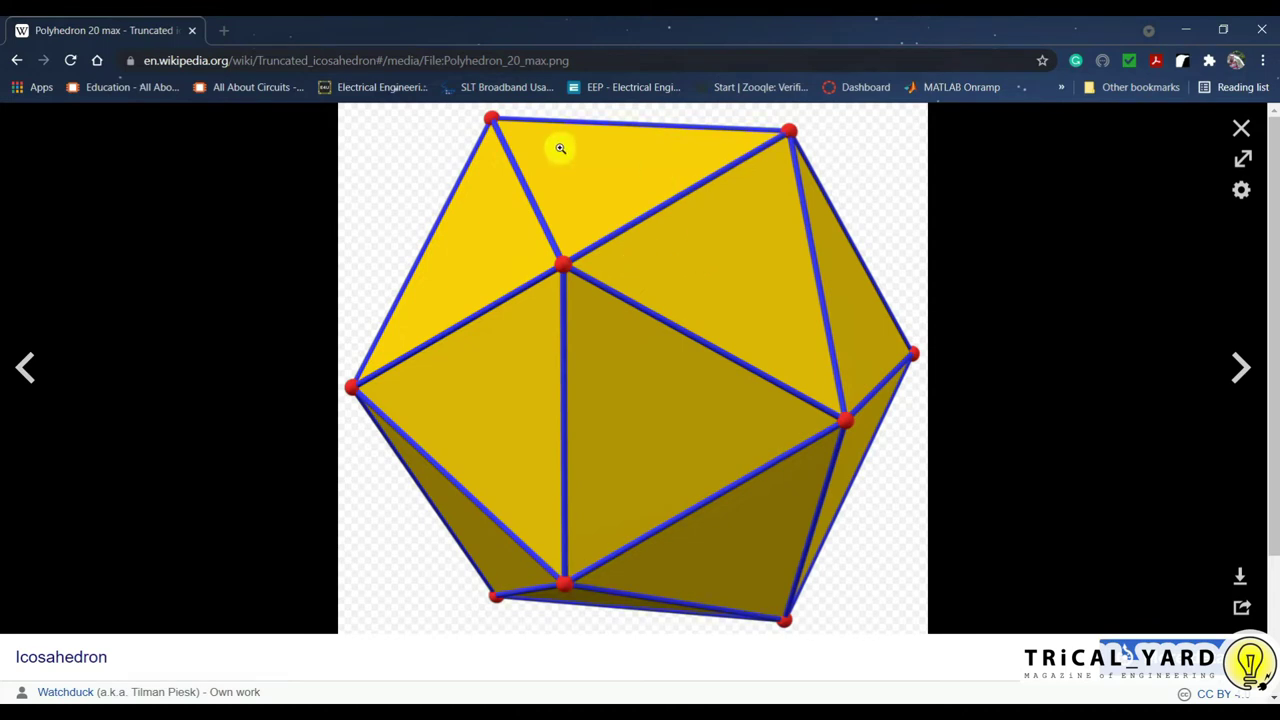
Step: Close the enlarged Icosahedron image and scroll down through the article
key(Escape)
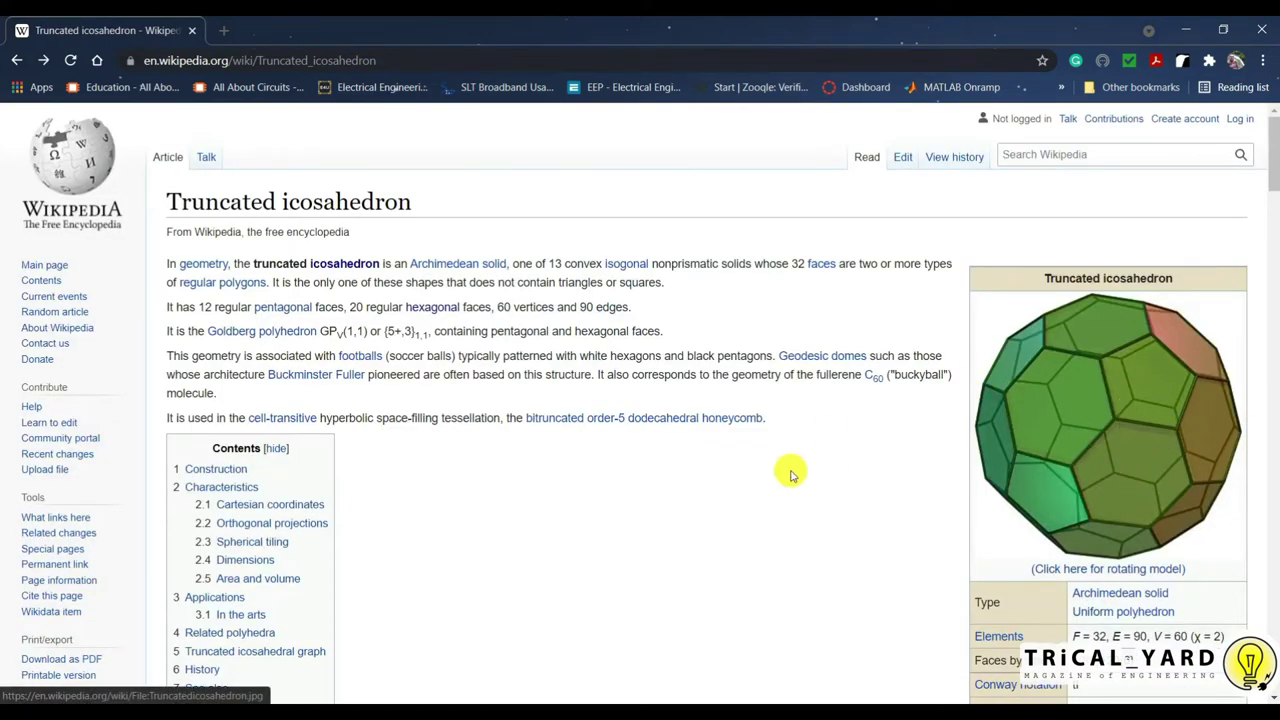
scroll(789, 477, down, 3)
scroll(789, 477, down, 6)
scroll(789, 477, down, 4)
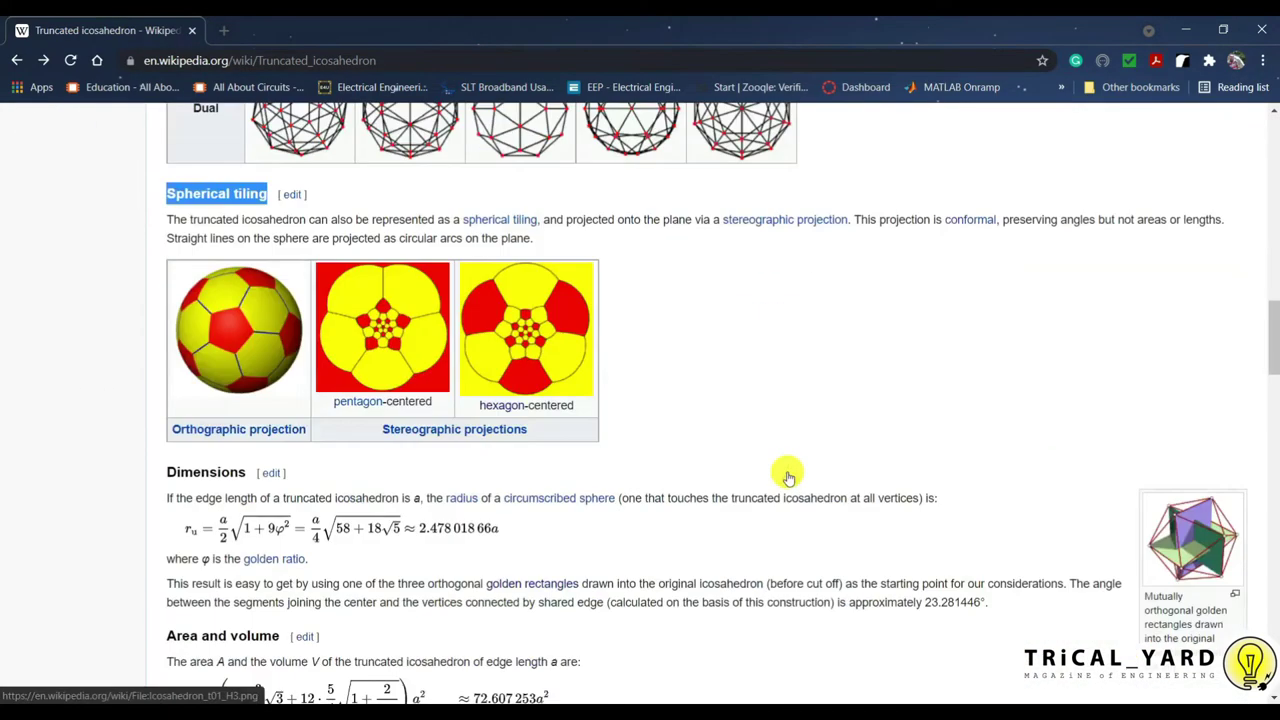
scroll(253, 397, up, 1)
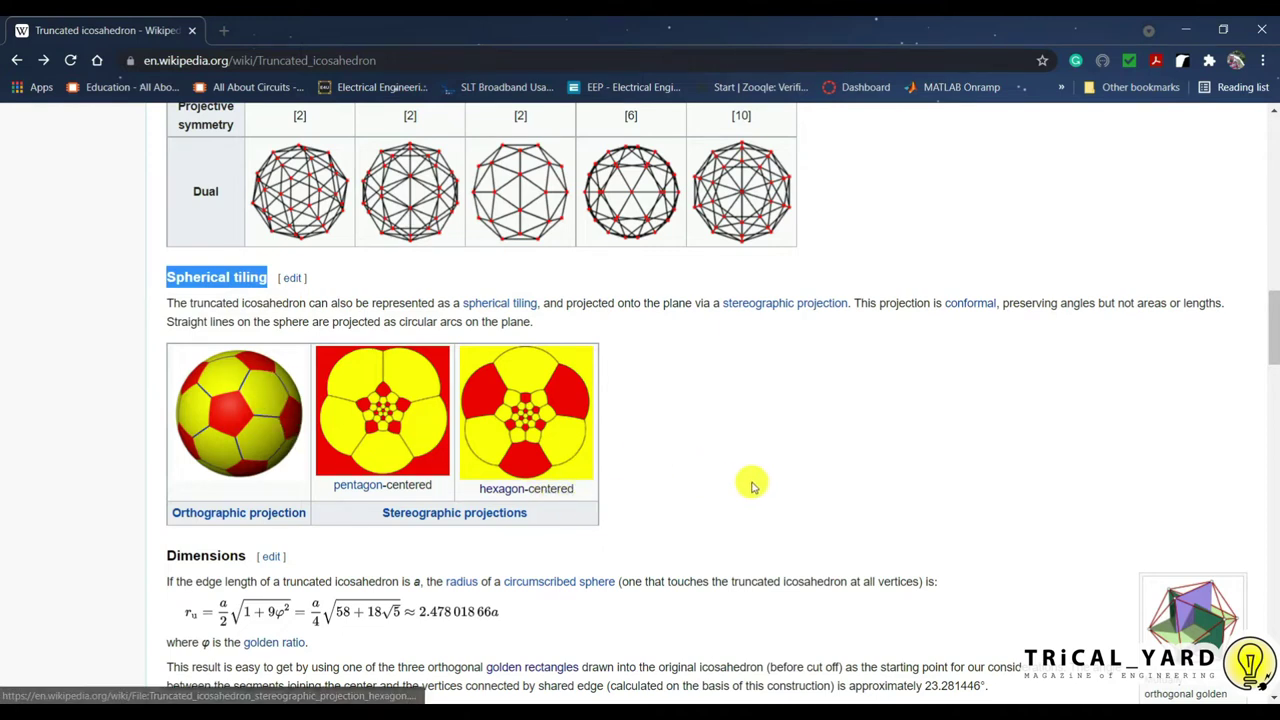
Step: View the mutually orthogonal golden rectangles figure full-size, then close it
scroll(753, 486, down, 2)
scroll(1210, 470, down, 1)
click(1196, 385)
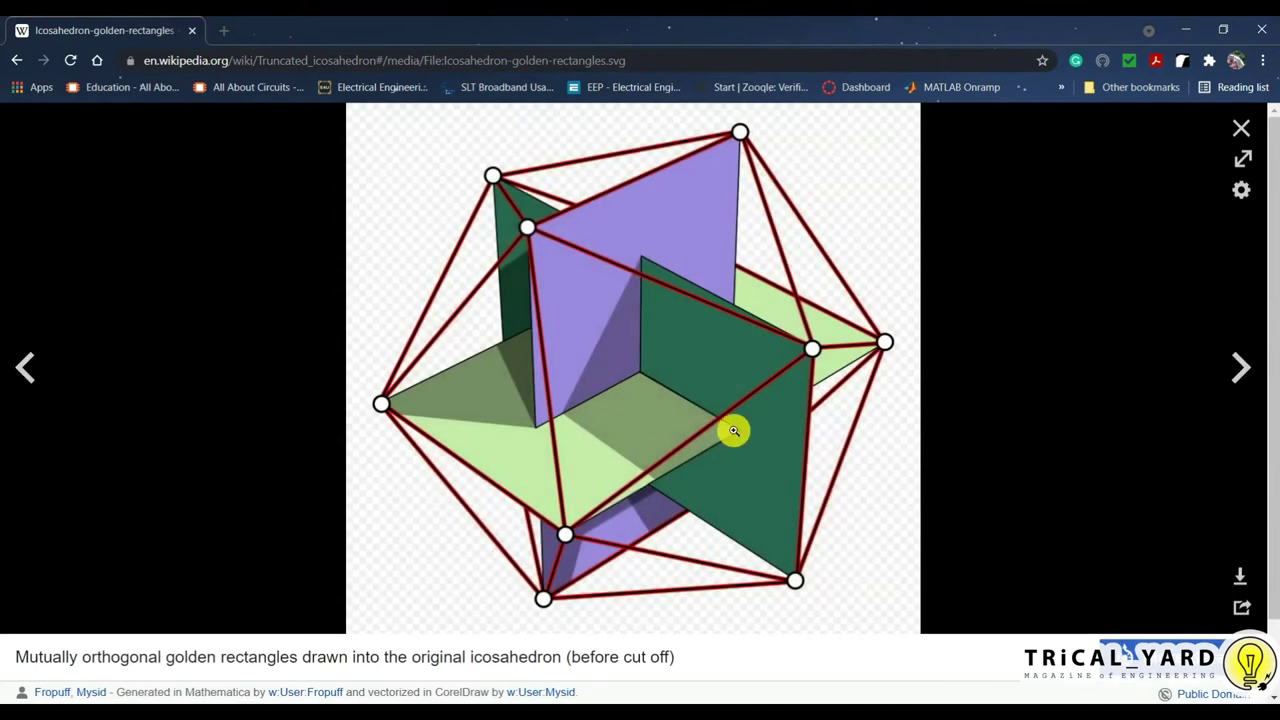
click(1240, 130)
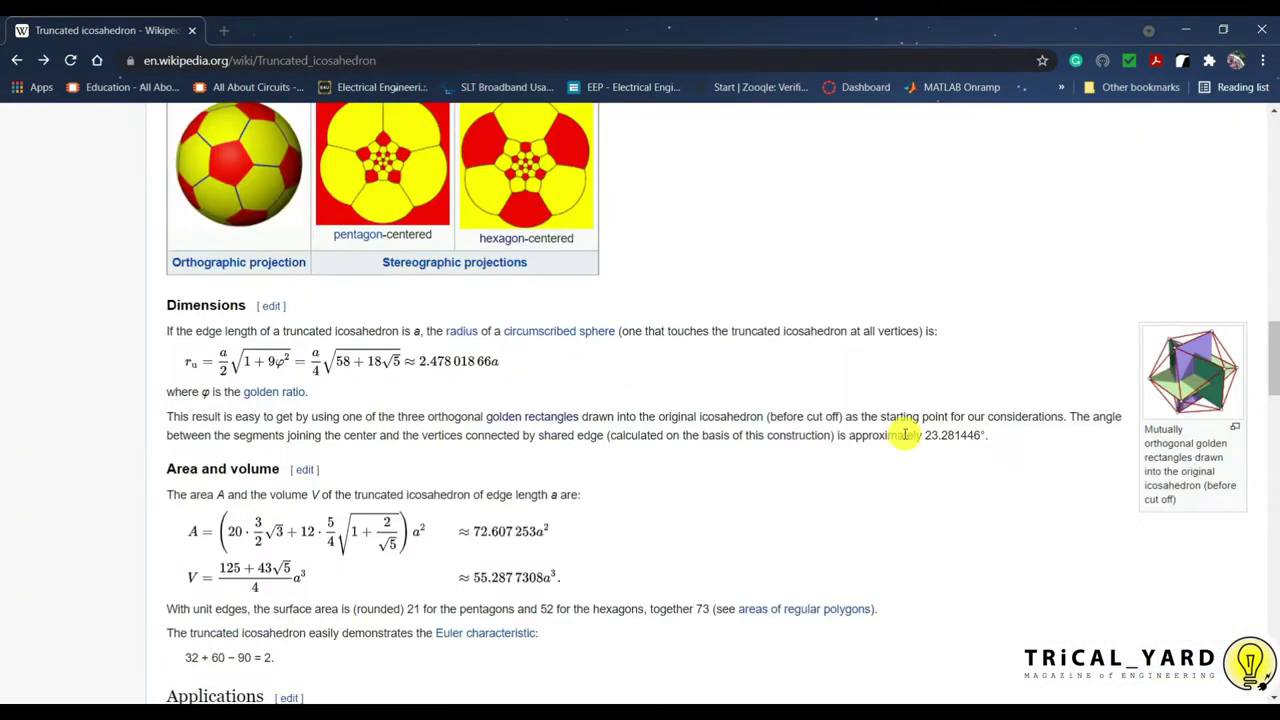
scroll(1066, 177, up, 1)
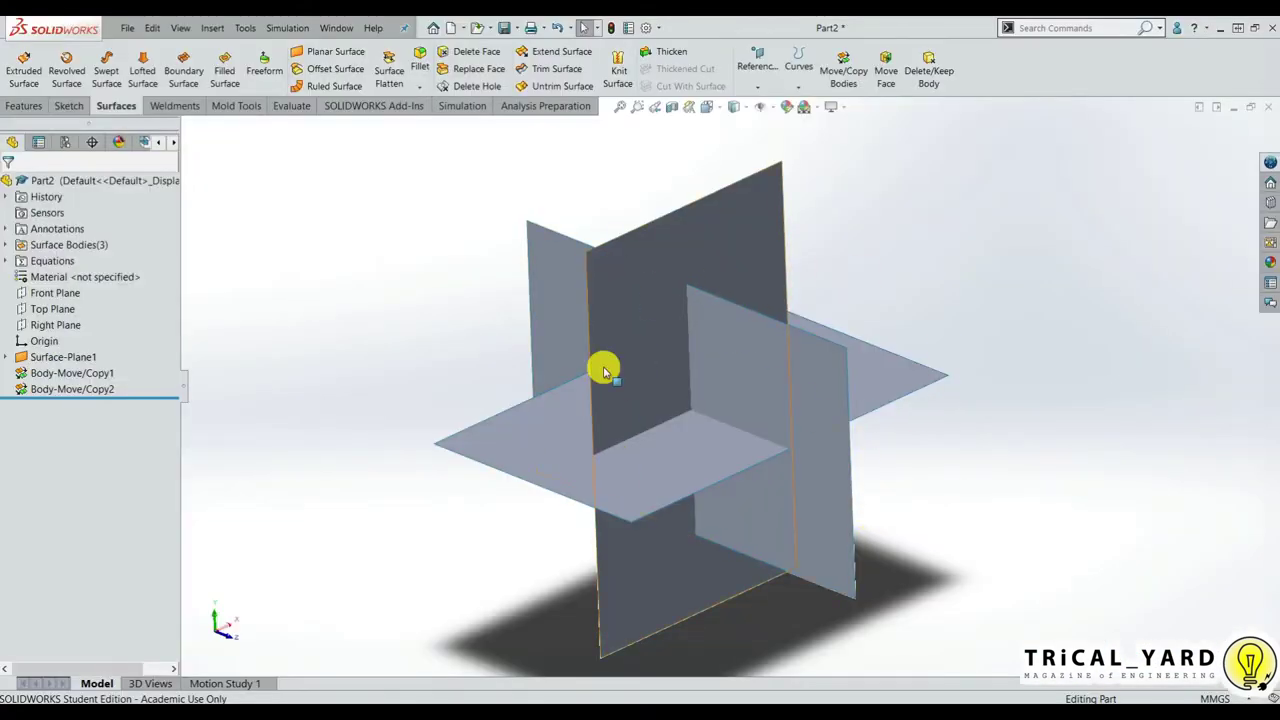
Step: Orbit the model to a view from above and start a new 3D sketch
middle_drag(603, 363, 623, 514)
scroll(690, 462, down, 2)
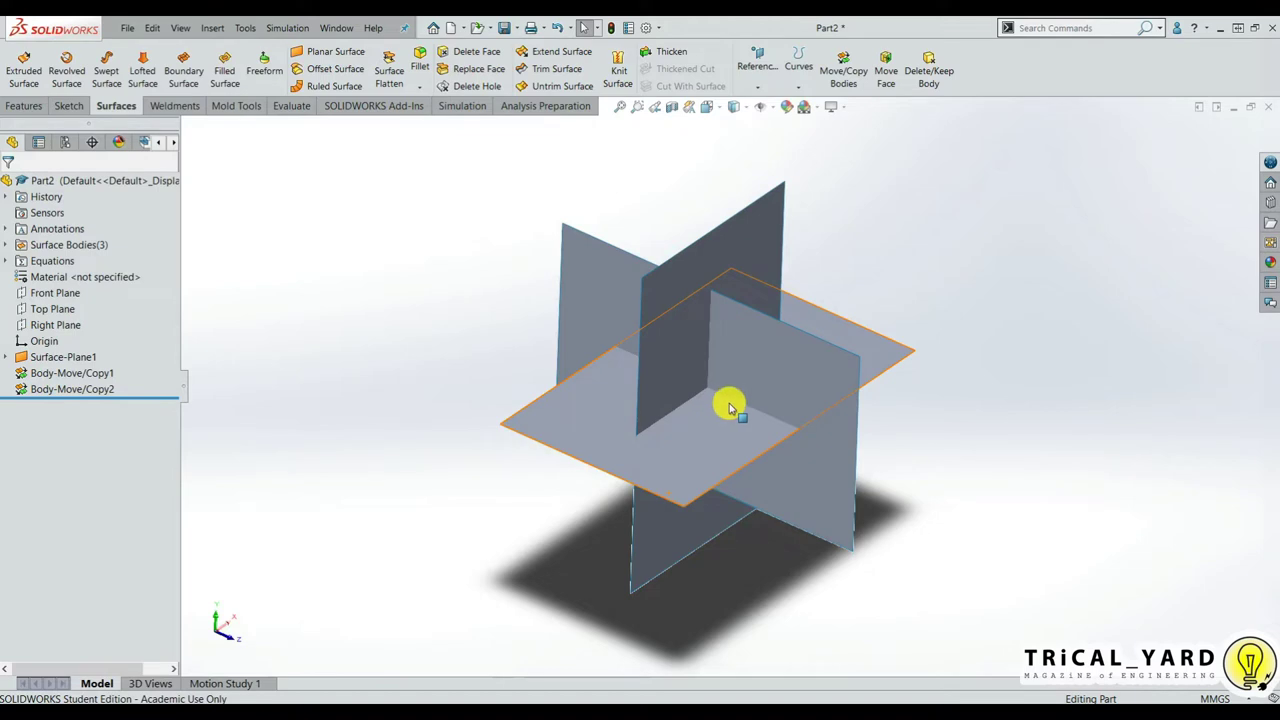
mouse_move(728, 404)
middle_down()
mouse_move(714, 400)
mouse_move(718, 414)
middle_up()
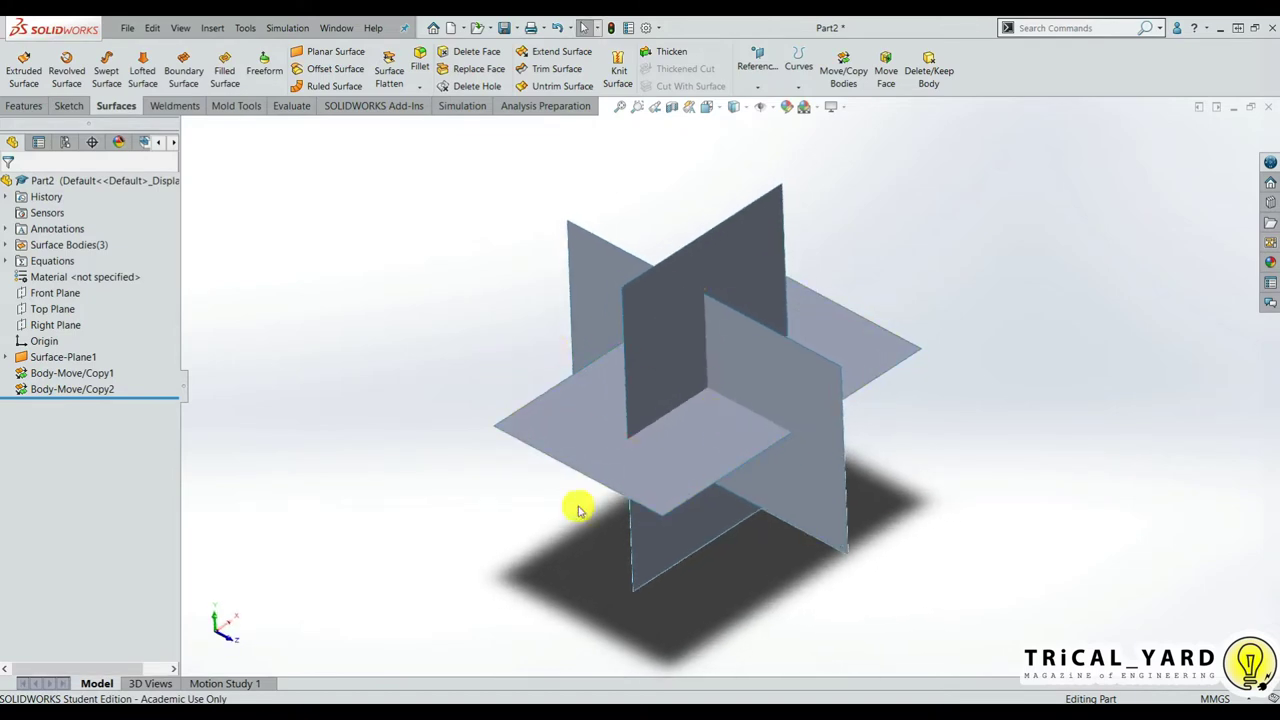
click(72, 106)
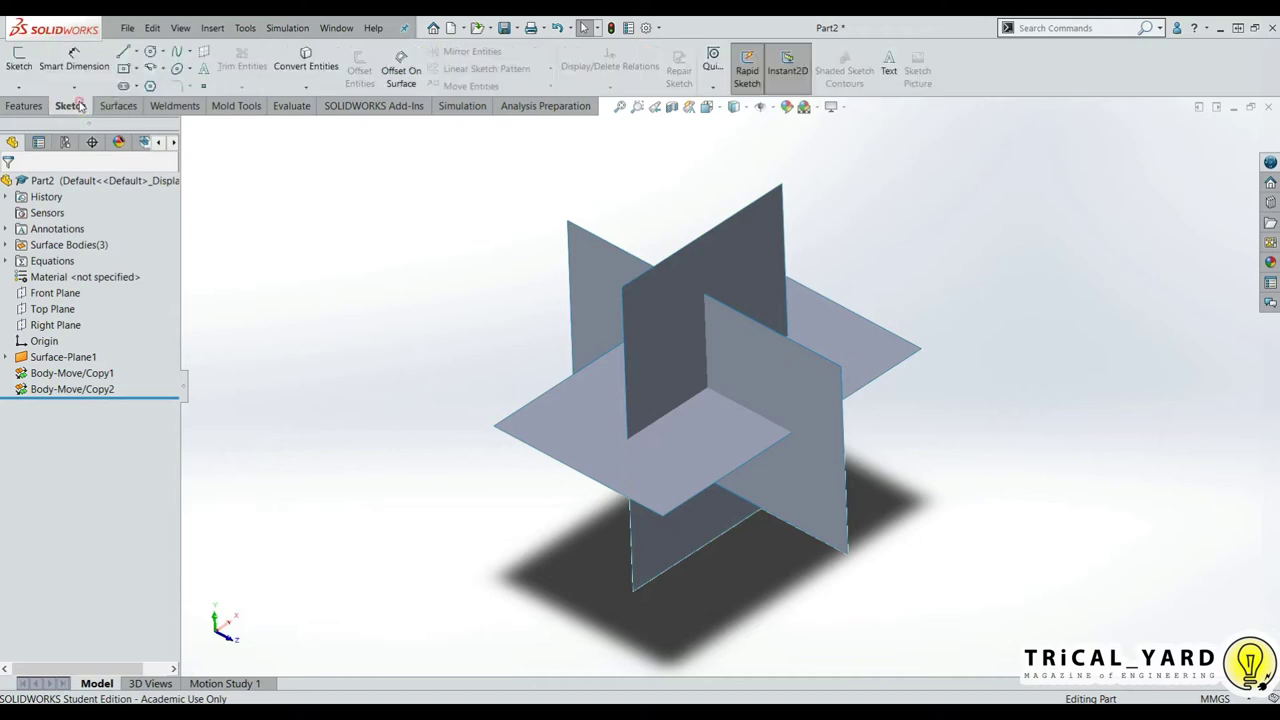
click(19, 87)
click(40, 118)
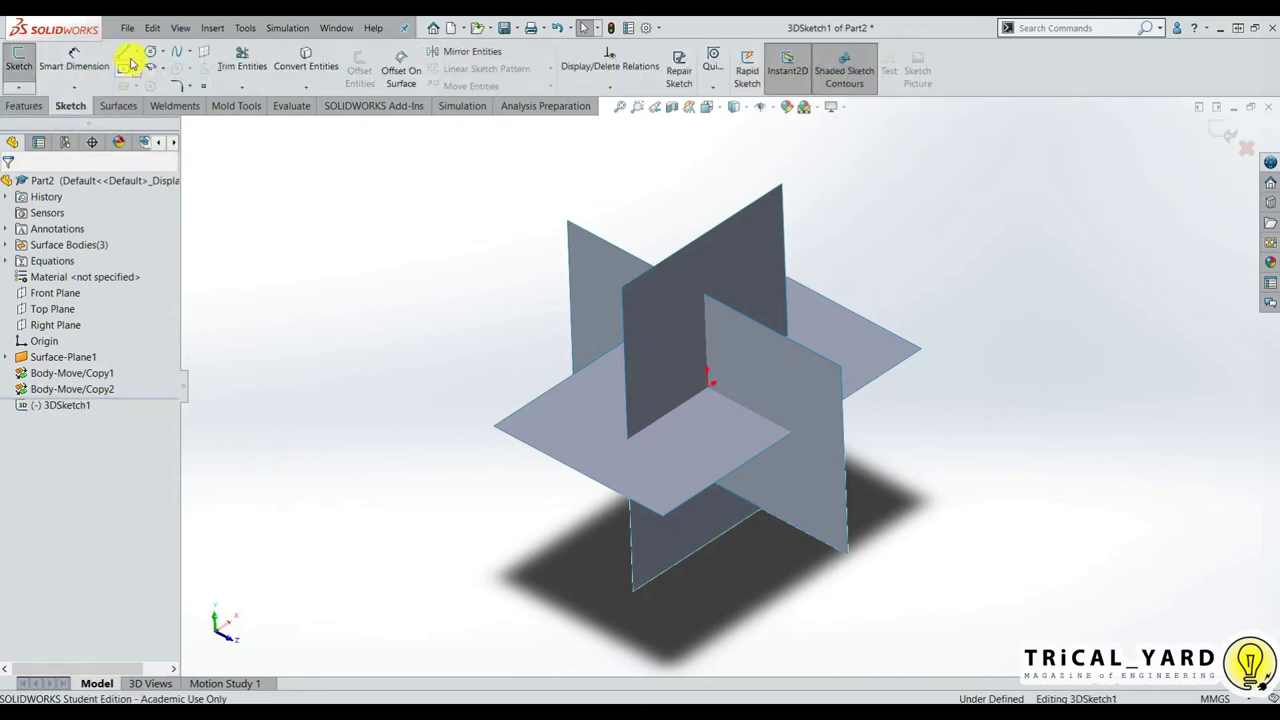
Step: Draw a closed triangle of three 1000 mm lines joining corners of the three surfaces
click(123, 51)
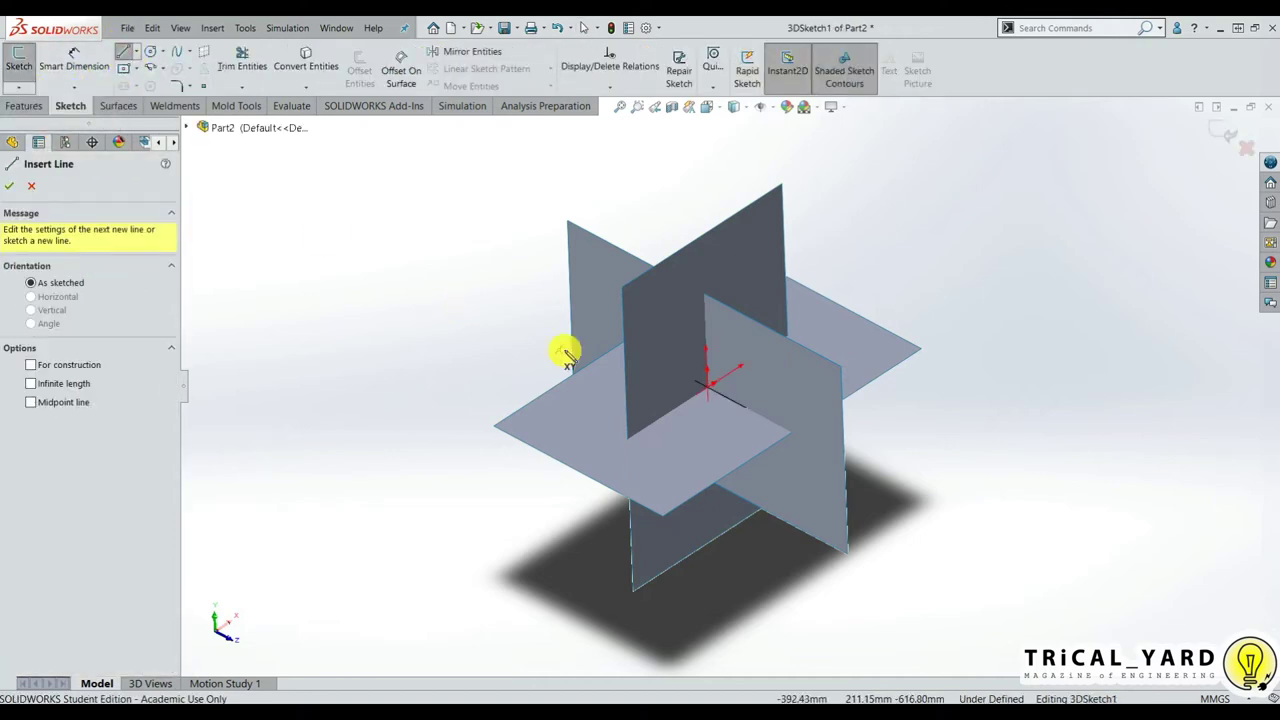
click(632, 588)
middle_drag(743, 620, 740, 620)
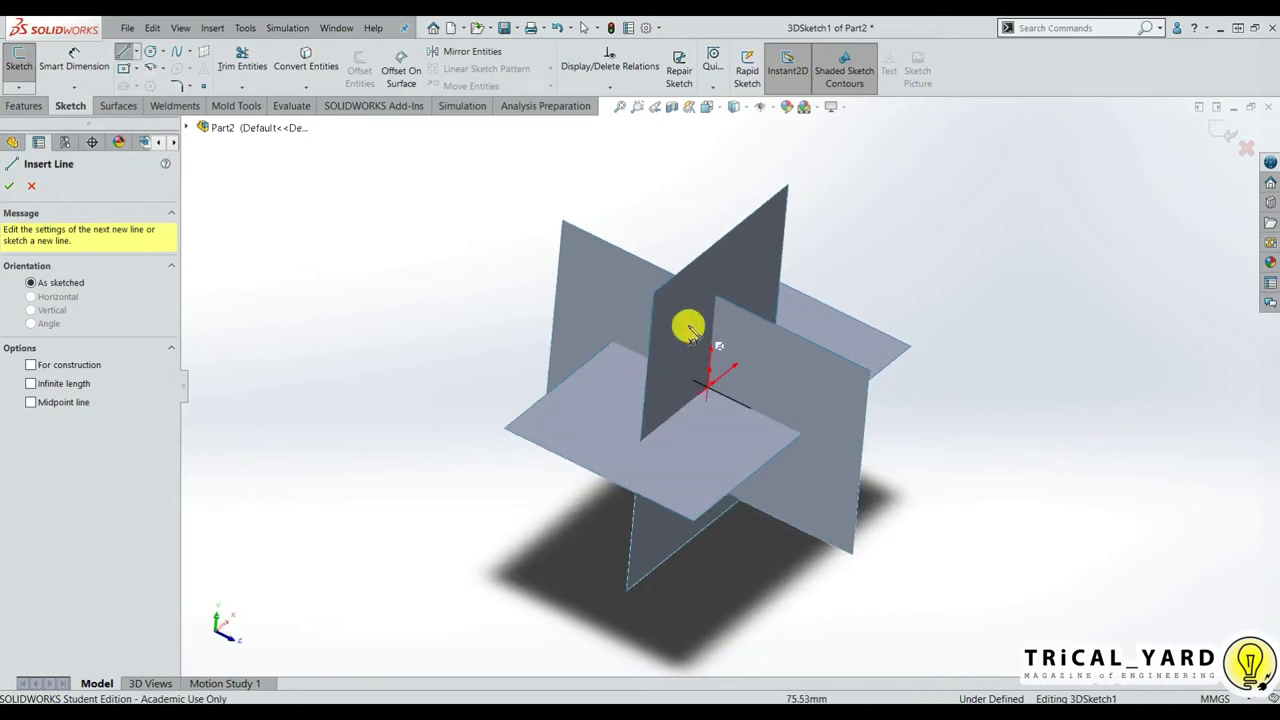
click(657, 295)
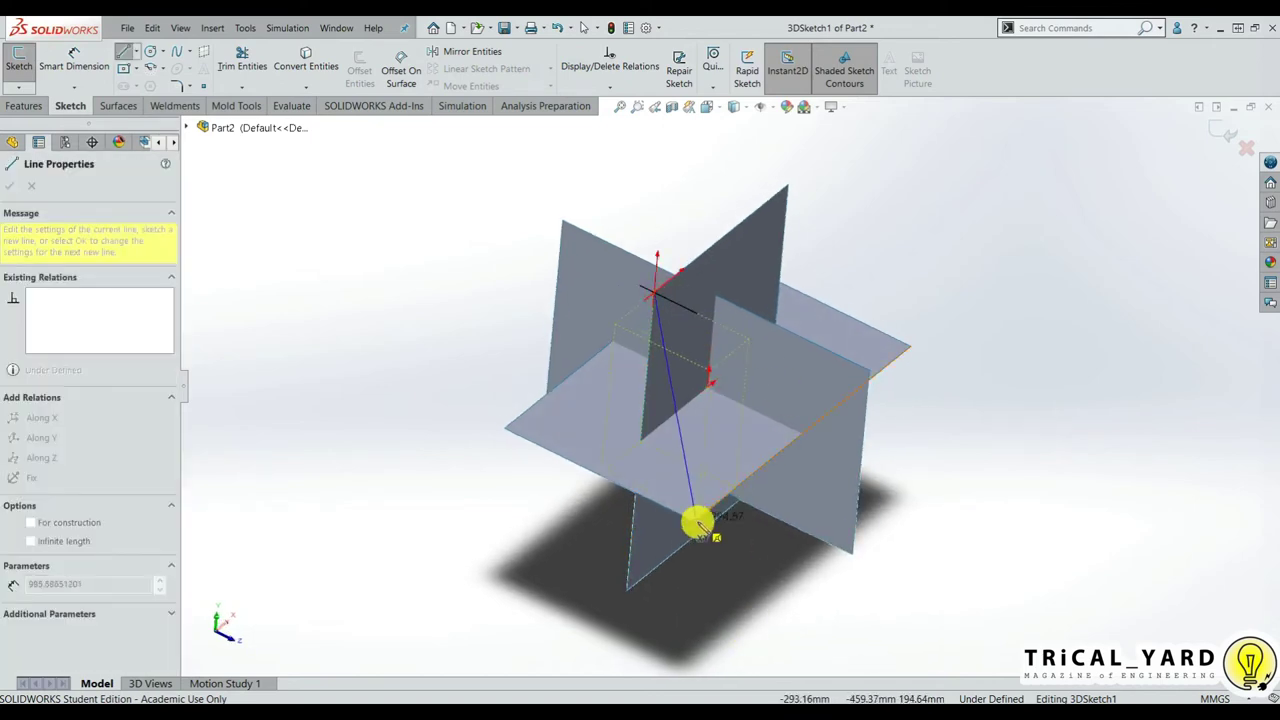
mouse_move(695, 525)
middle_down()
mouse_move(666, 523)
mouse_move(700, 543)
middle_up()
click(757, 547)
key(ctrl+7)
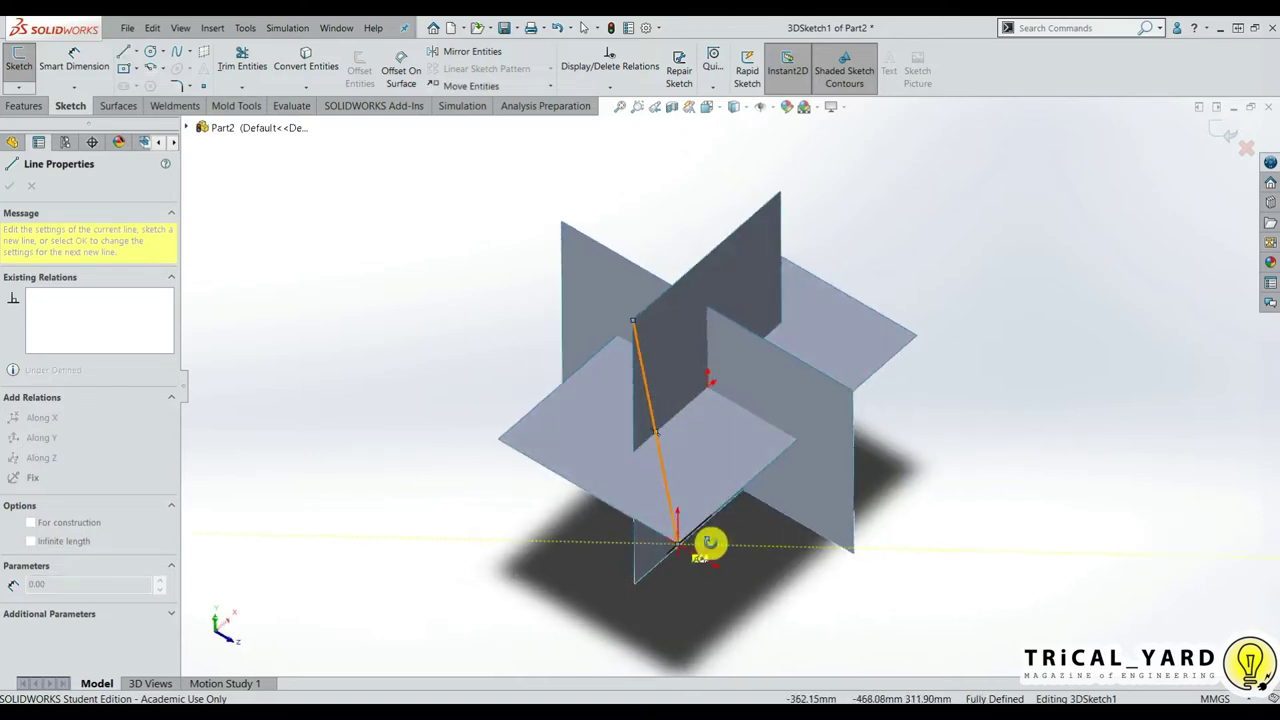
click(851, 395)
click(636, 328)
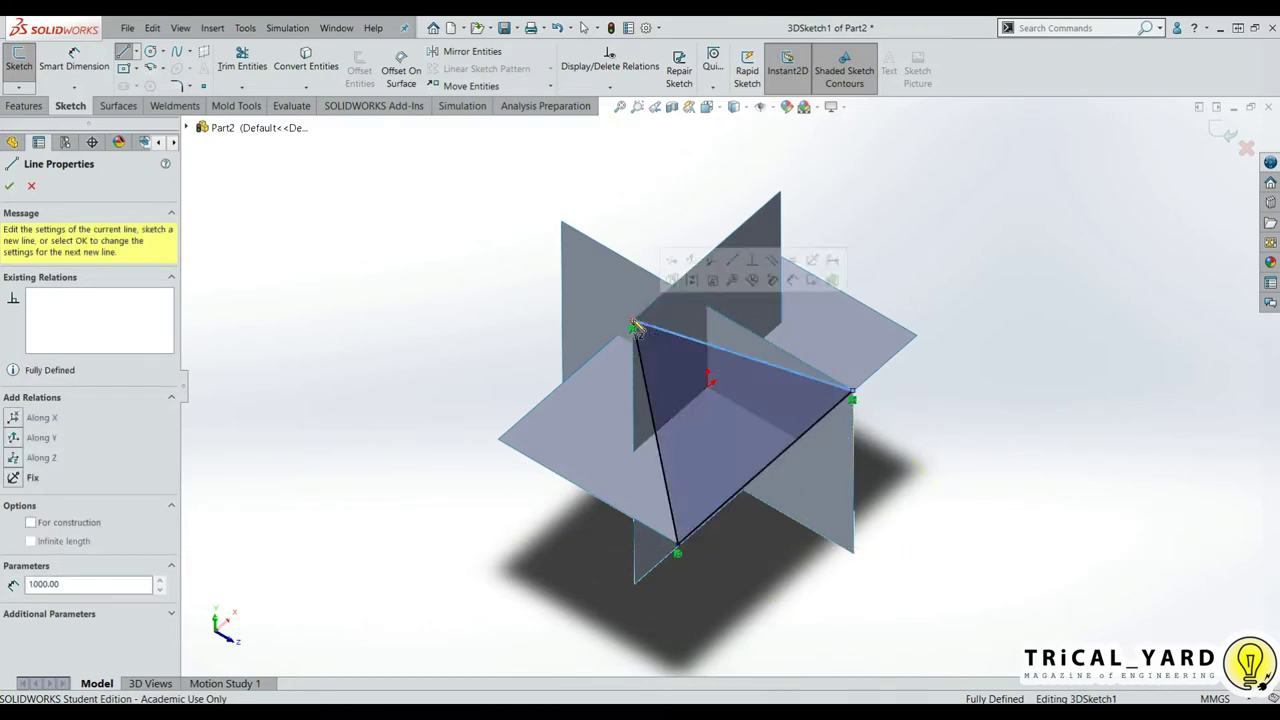
right_click(886, 500)
click(931, 506)
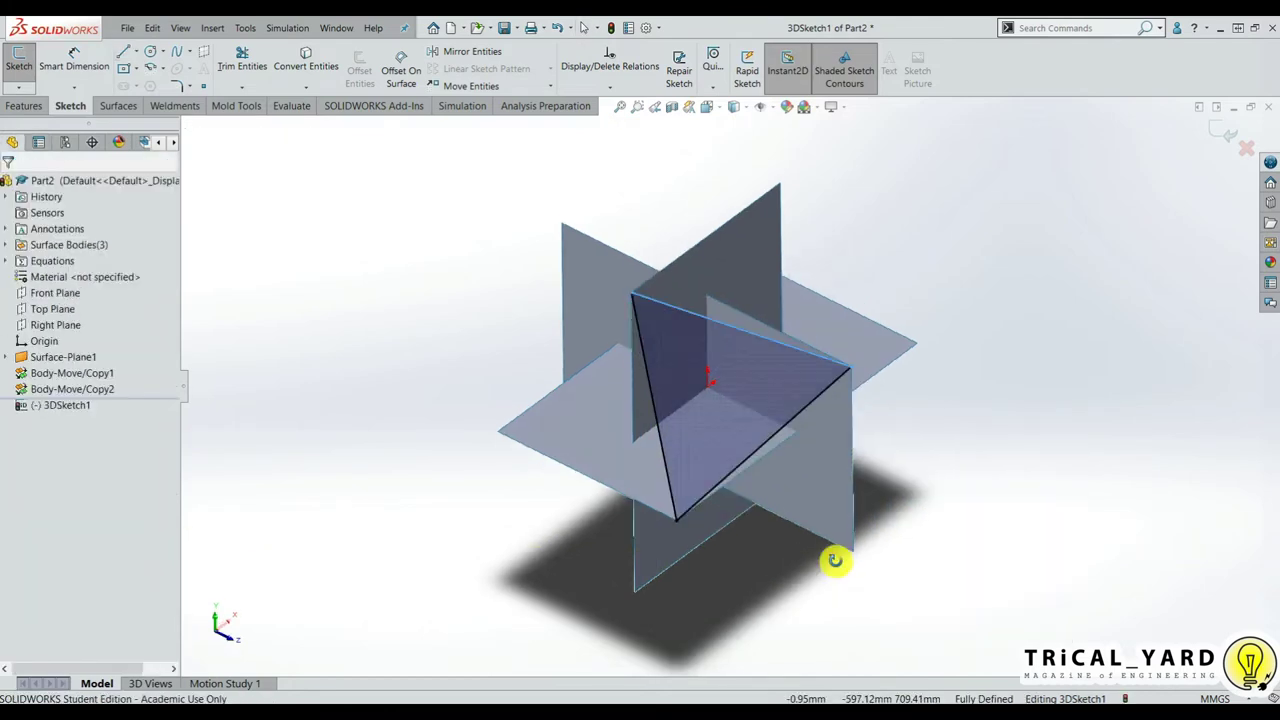
Step: Draw the first corner-cutting line from the triangle's top edge to its left edge
click(121, 55)
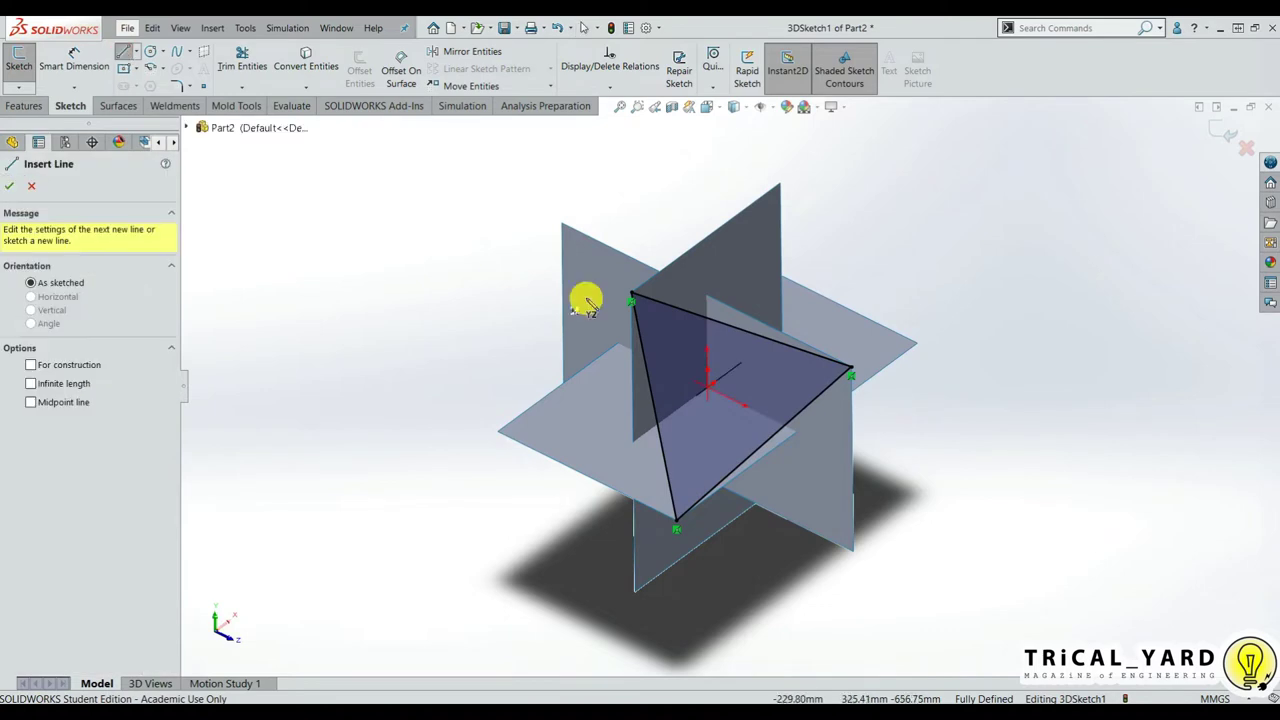
scroll(586, 294, down, 2)
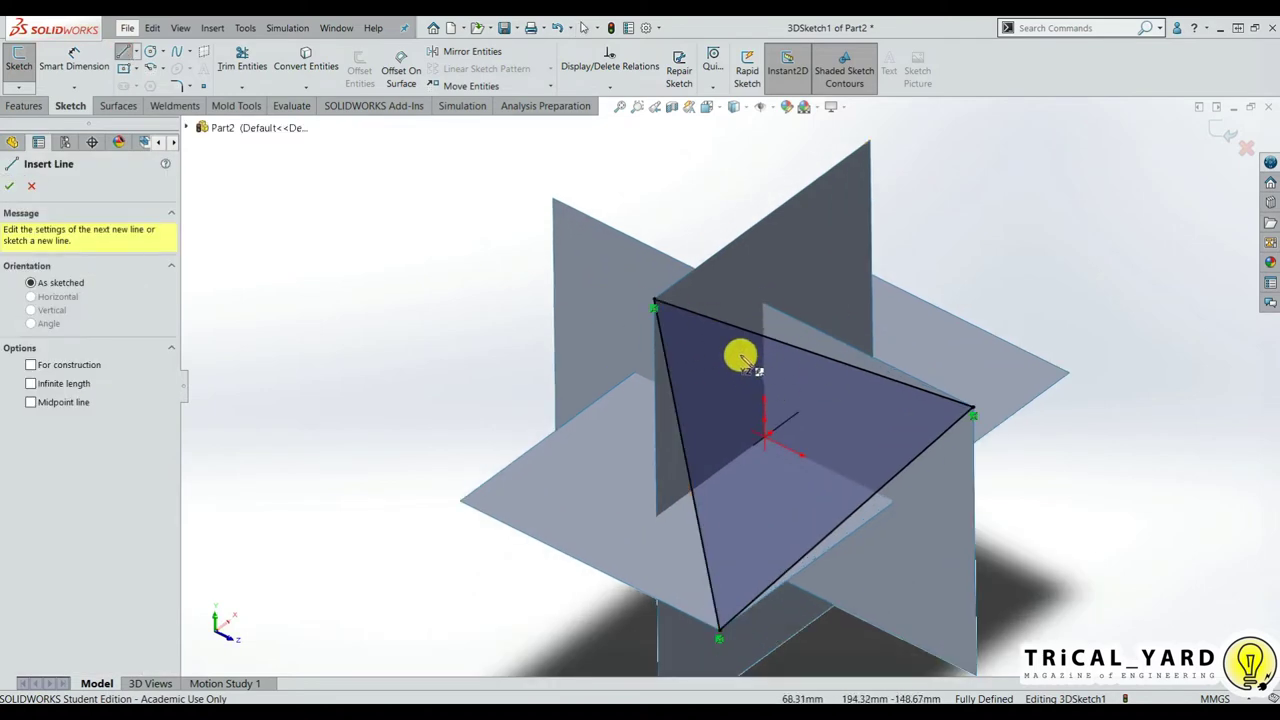
drag(749, 335, 678, 397)
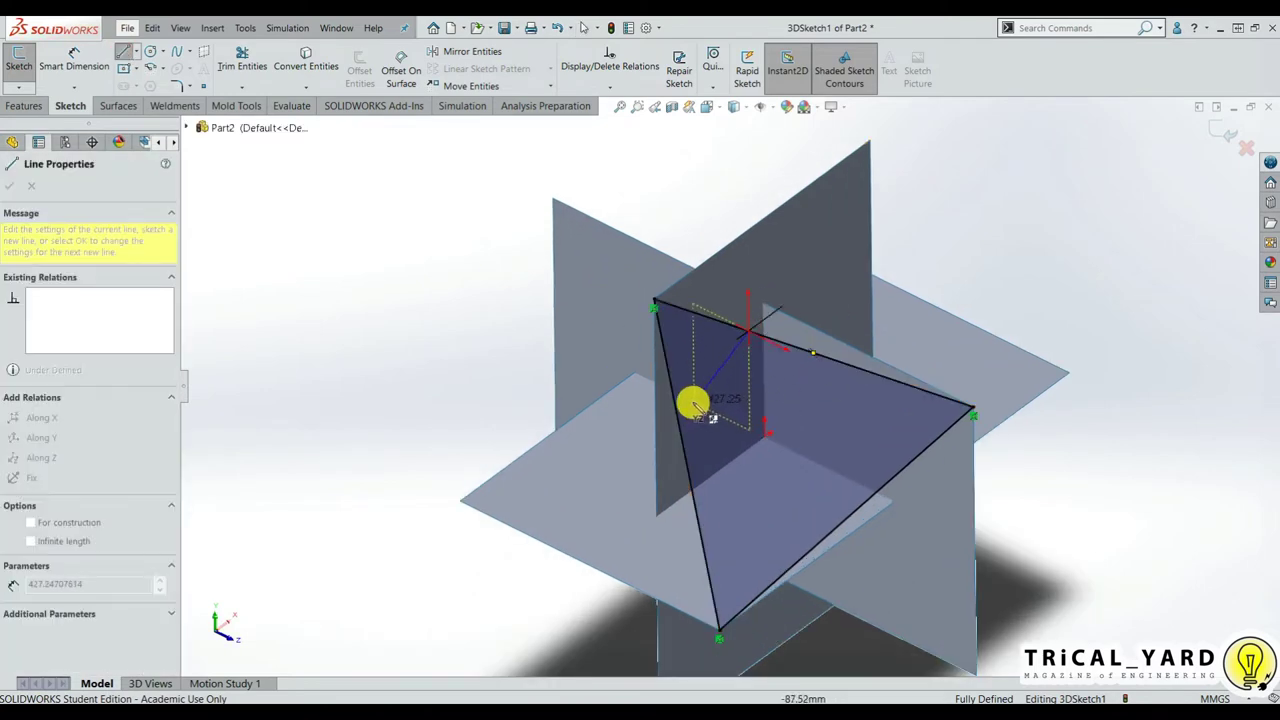
right_click(1015, 505)
click(1063, 573)
Step: Draw two more corner-cutting lines: left edge to bottom edge, and top edge to right edge
key(l)
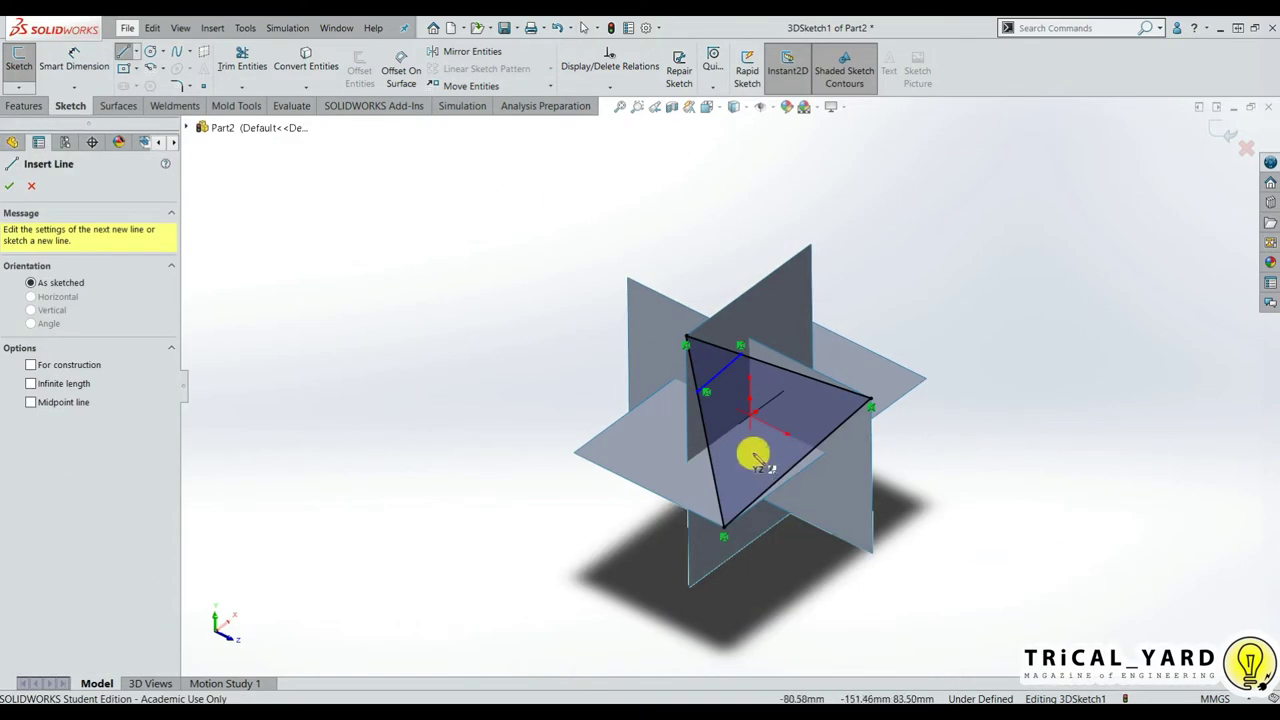
scroll(745, 450, down, 2)
click(688, 448)
click(783, 481)
right_click(1070, 484)
click(1090, 500)
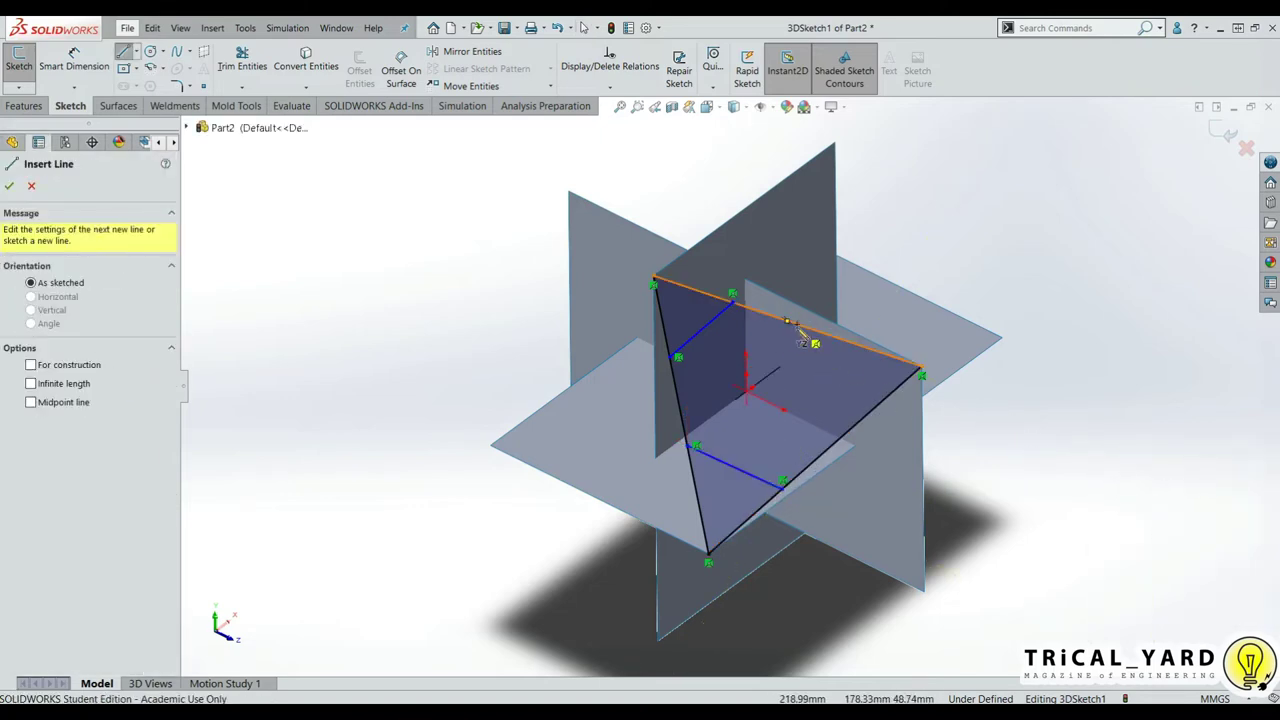
click(789, 321)
click(846, 430)
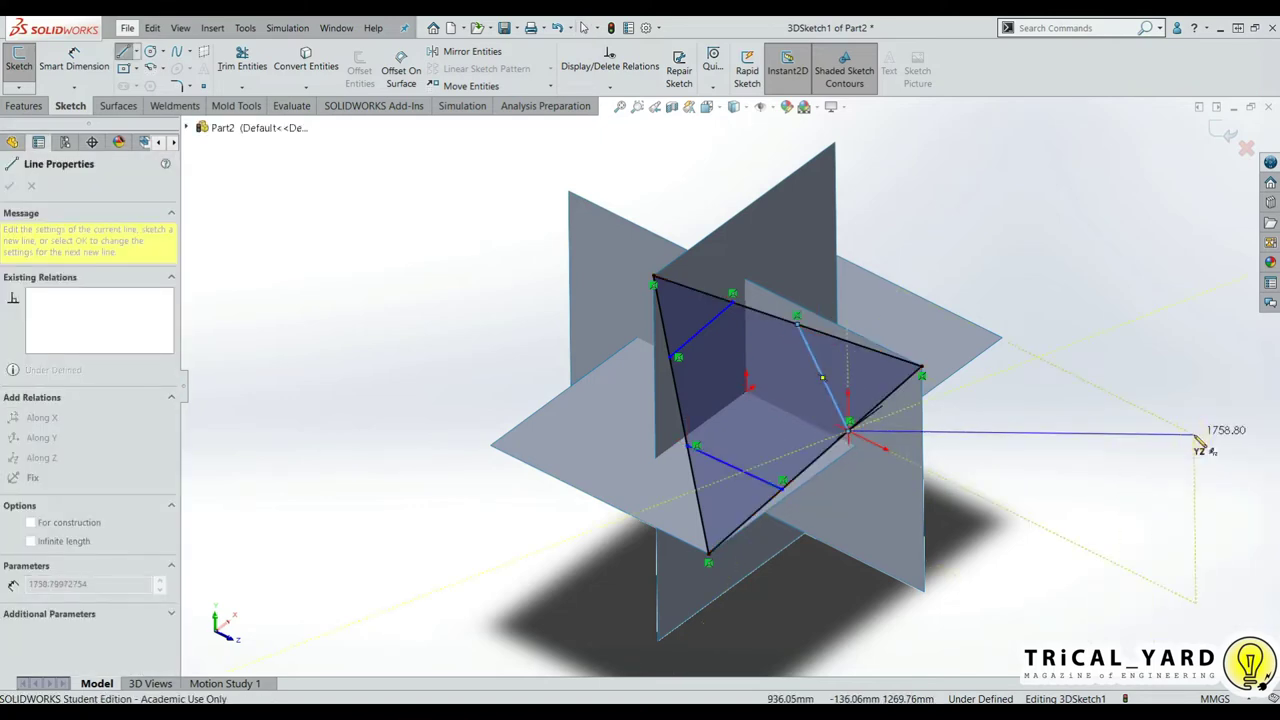
key(Escape)
Step: Make the lower and upper cut lines parallel to the triangle's top and lower-right edges
middle_drag(1001, 487, 845, 418)
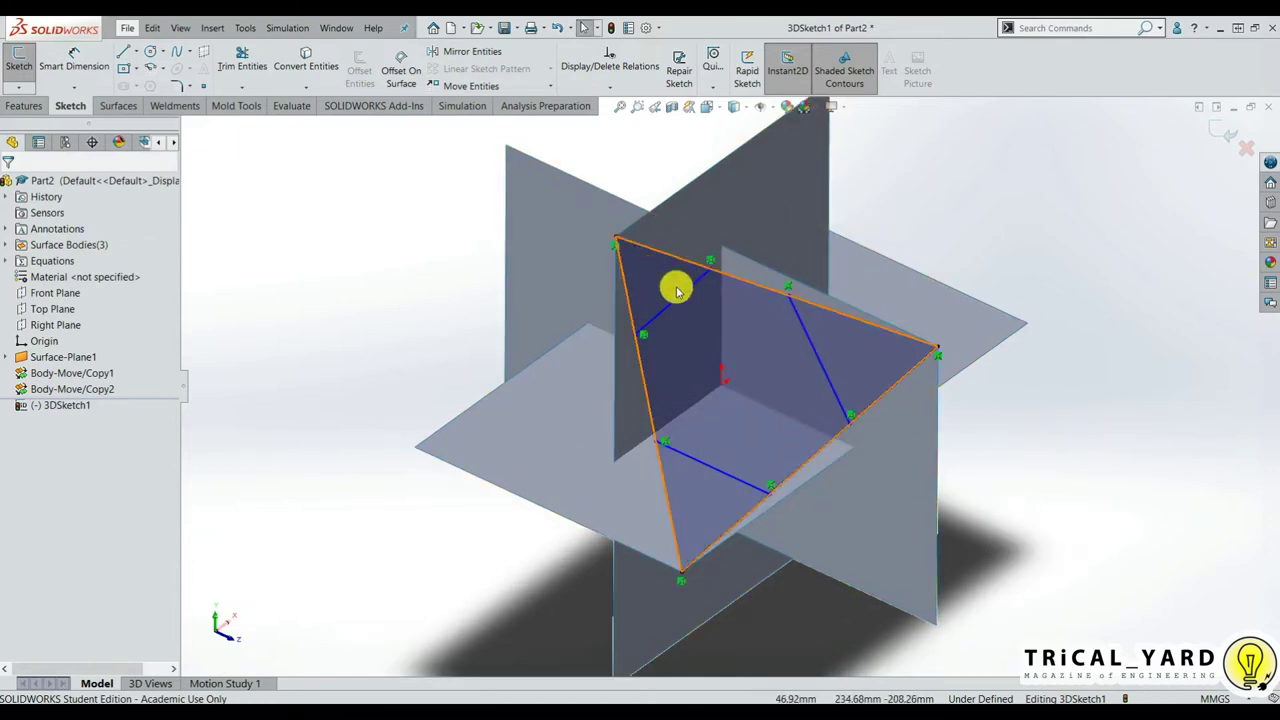
click(743, 485)
ctrl+click(771, 290)
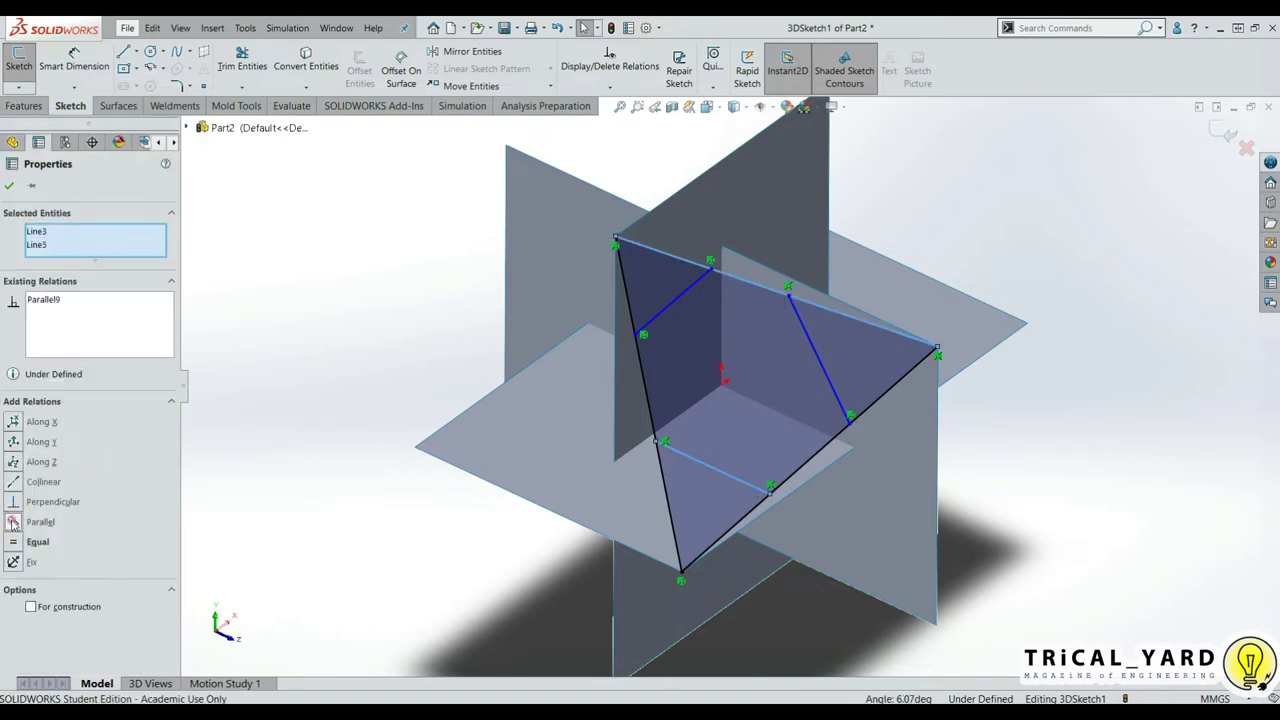
click(380, 366)
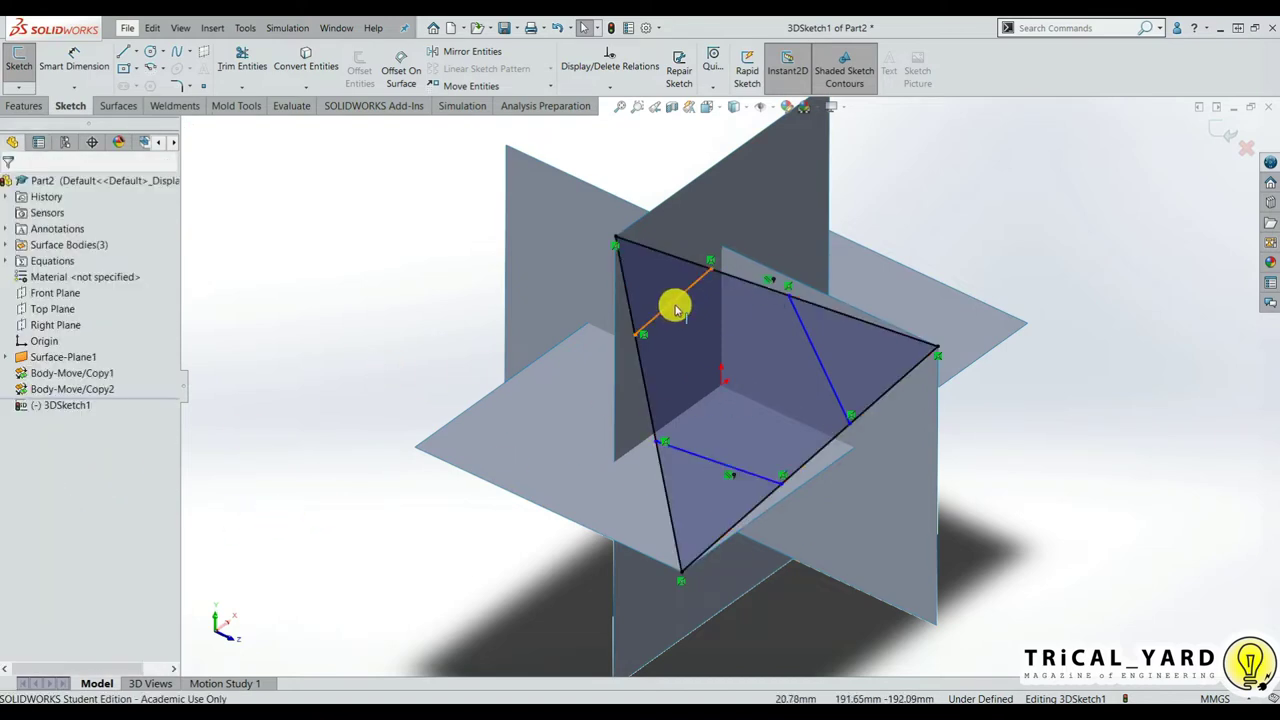
click(676, 310)
ctrl+click(812, 463)
click(13, 521)
click(245, 390)
Step: Make the right cut line parallel to the triangle's left edge, then select all three cut lines
click(810, 340)
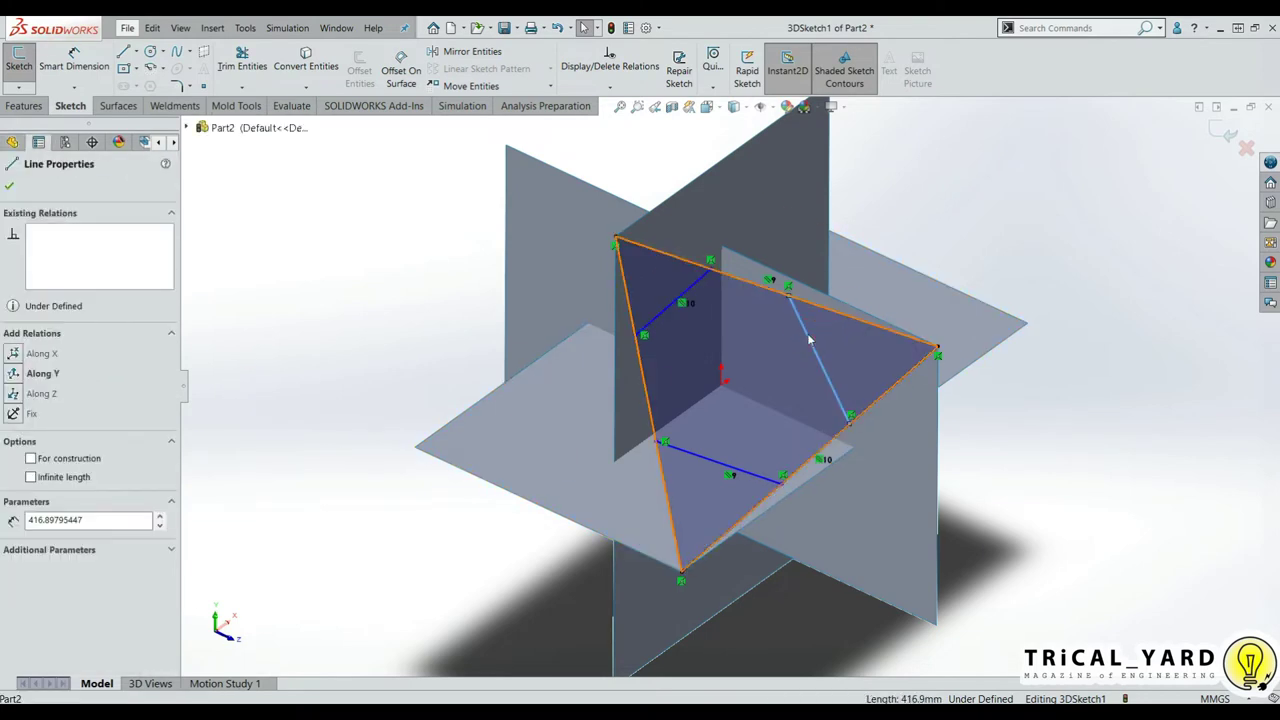
ctrl+click(651, 389)
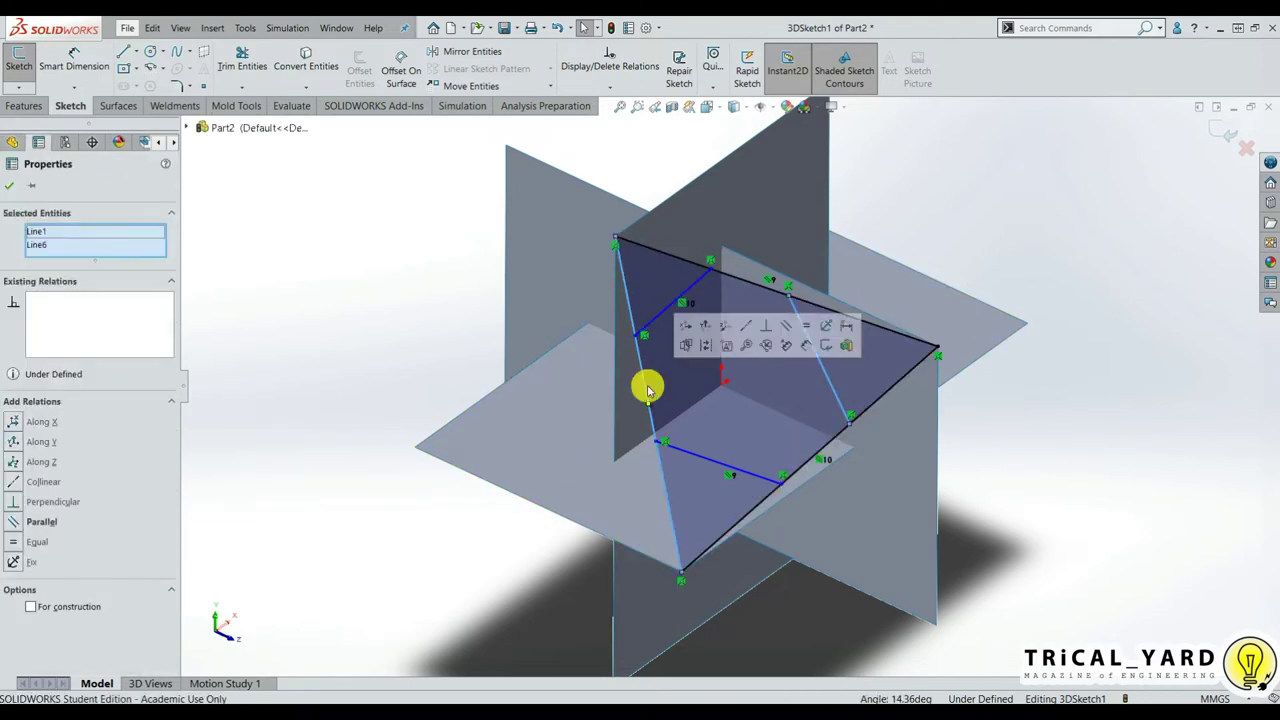
click(13, 521)
click(220, 370)
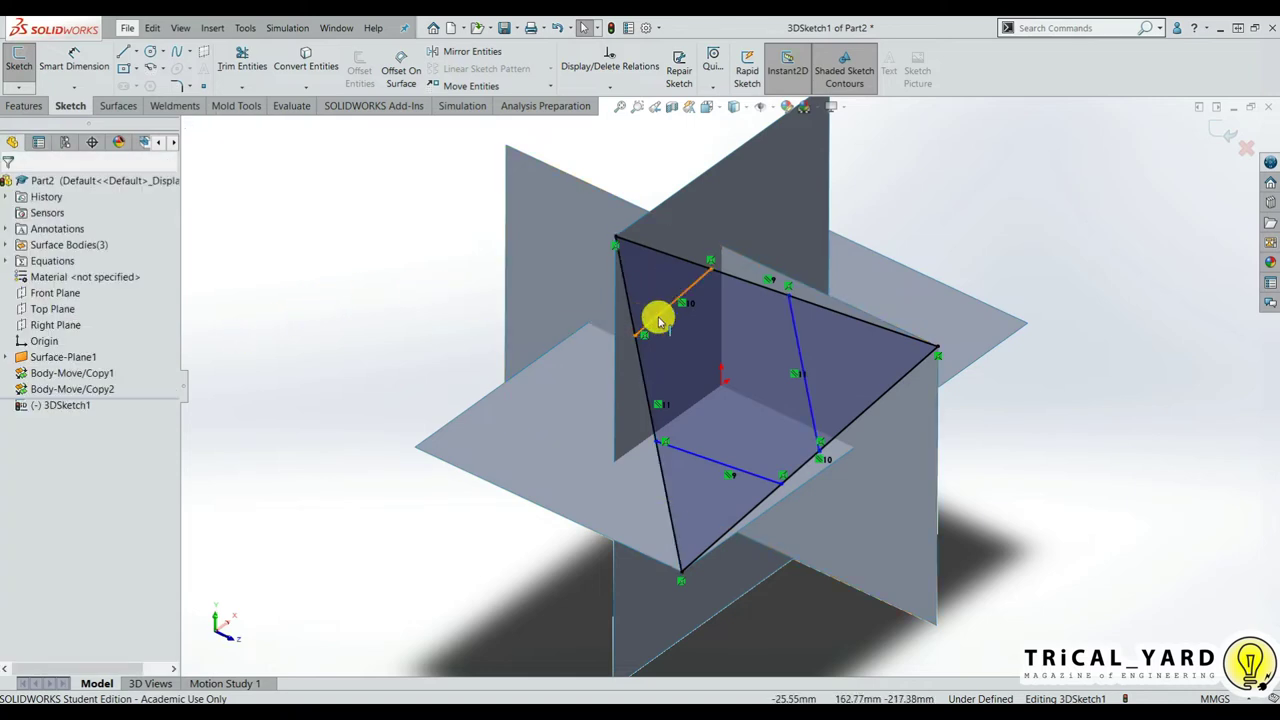
click(660, 322)
ctrl+click(691, 449)
click(794, 337)
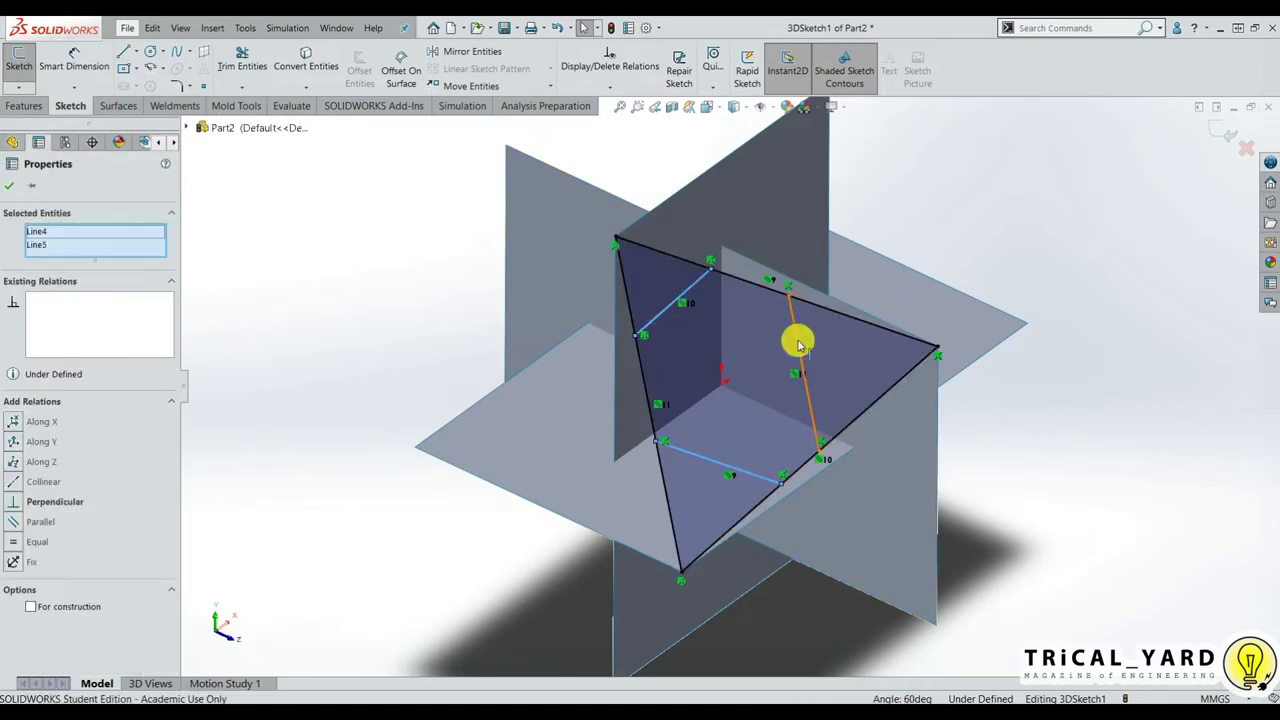
ctrl+click(799, 345)
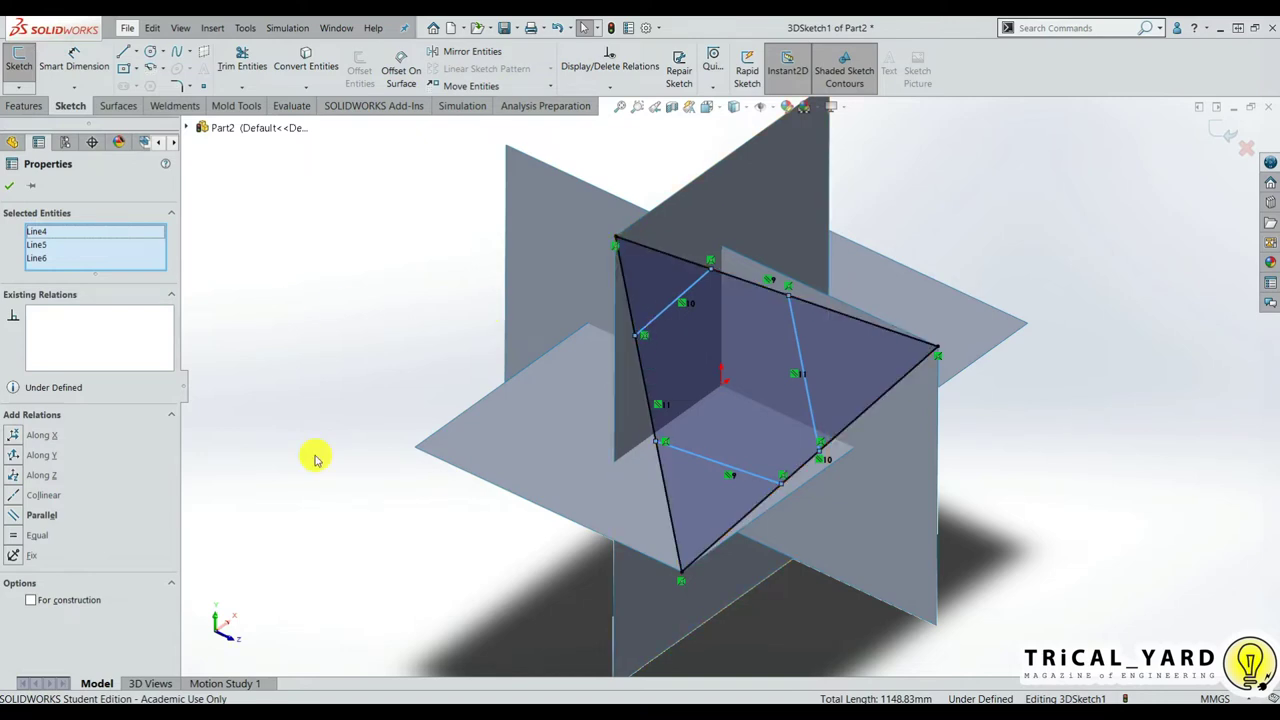
Step: Convert the triangle's left, top and right edges into construction geometry
click(307, 318)
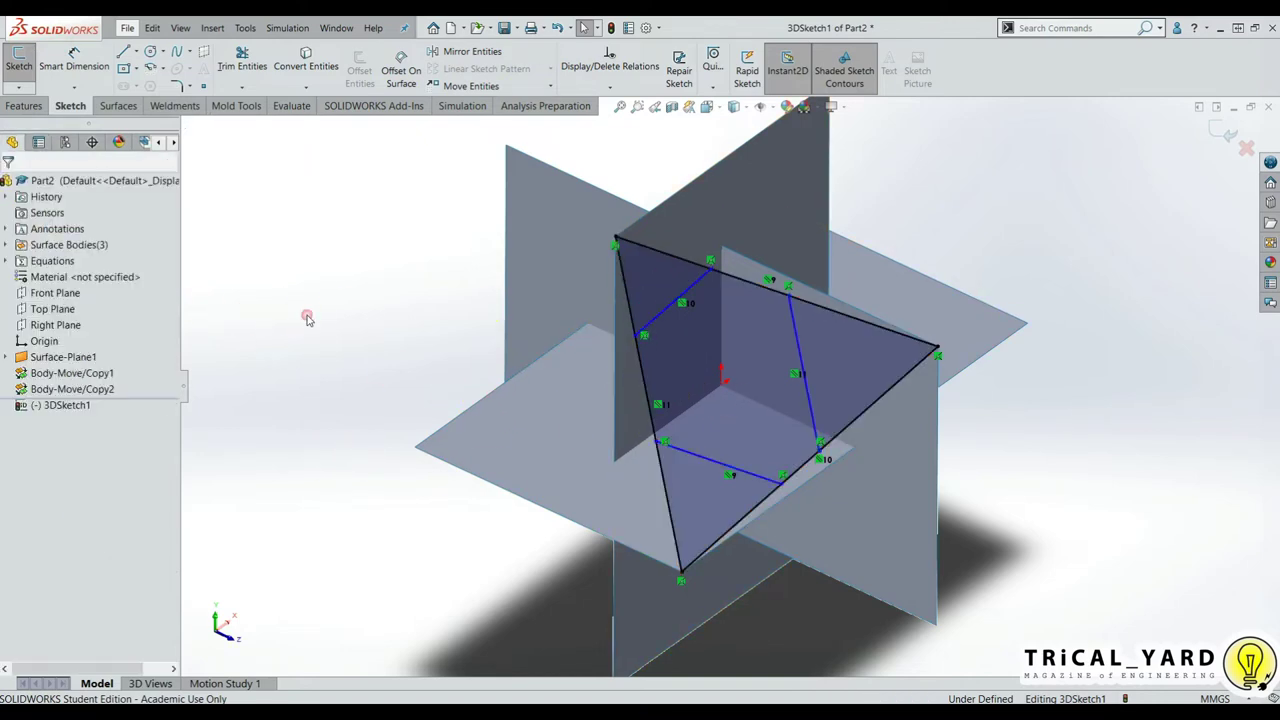
right_click(628, 302)
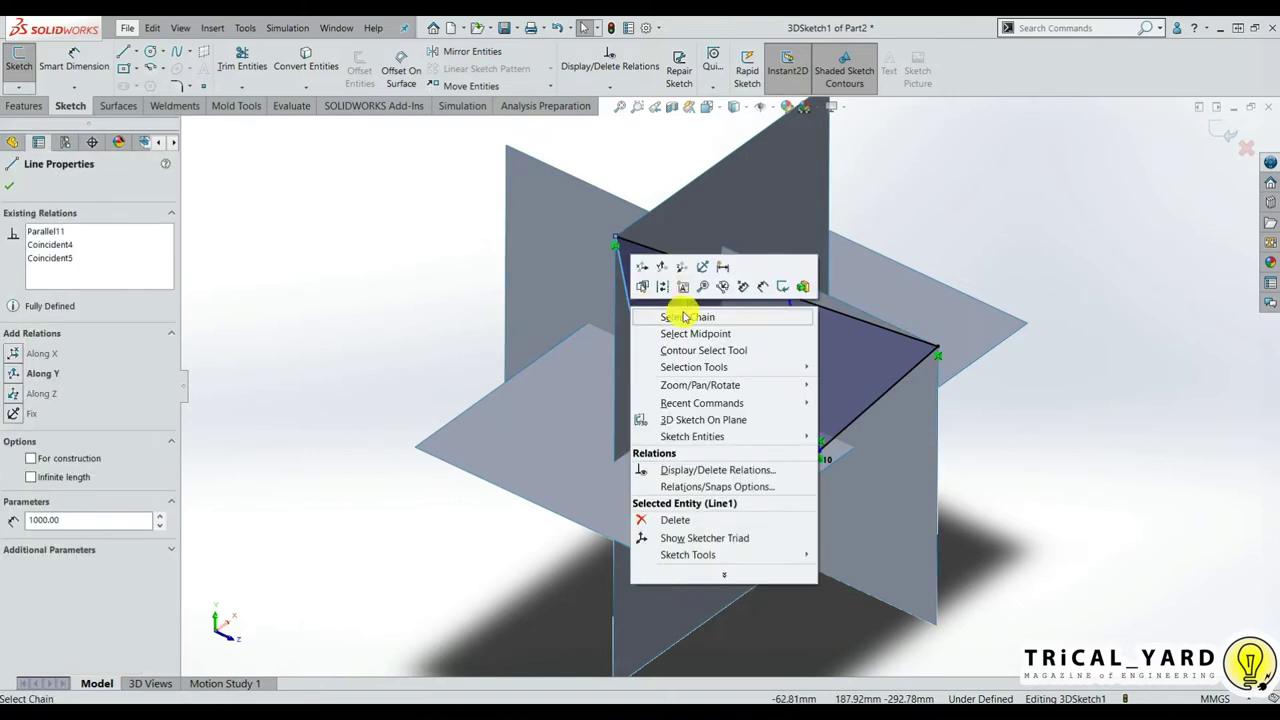
click(668, 289)
right_click(663, 251)
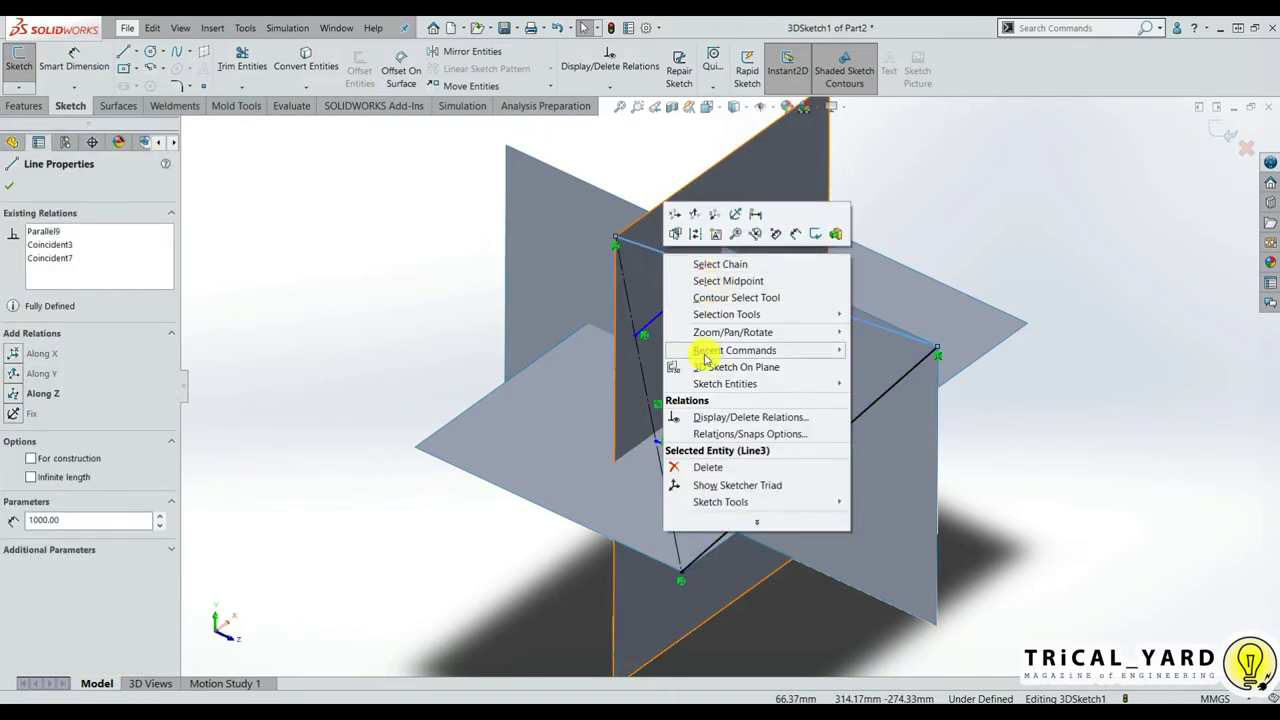
click(695, 234)
right_click(874, 390)
click(904, 375)
Step: Connect the cut-line endpoints with new lines to close the hexagon
key(l)
click(643, 337)
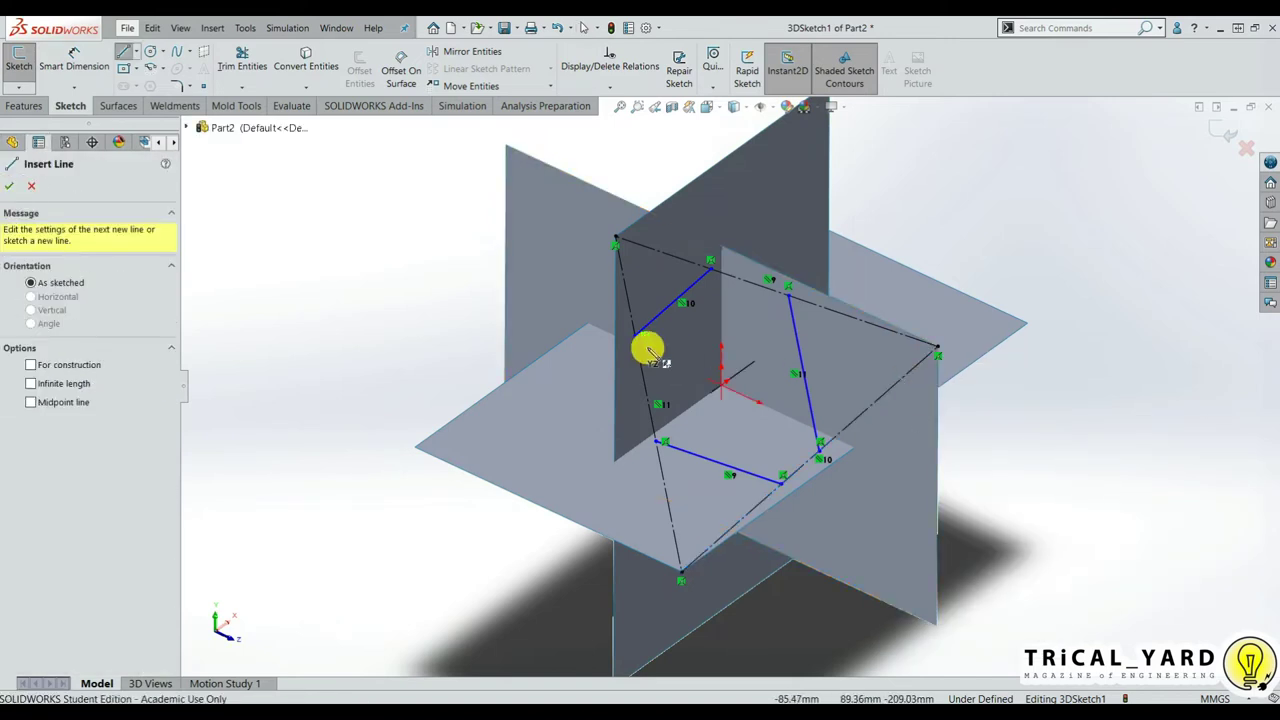
click(657, 440)
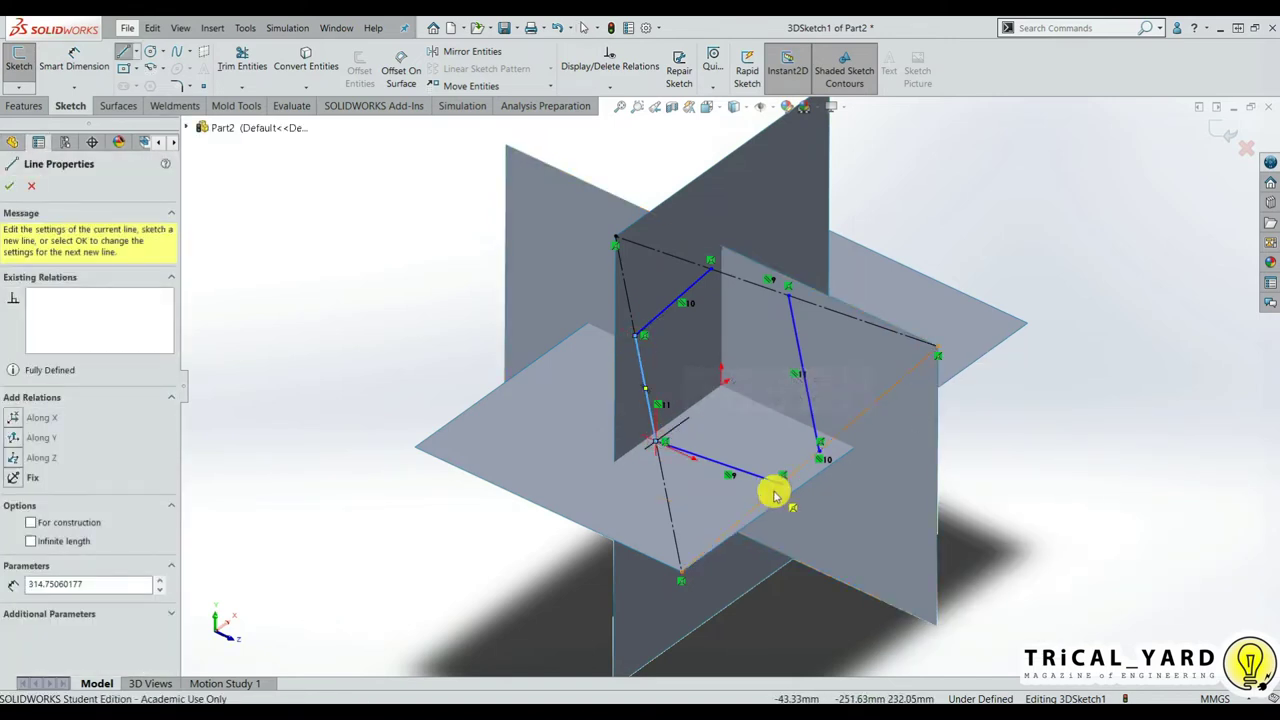
click(1025, 467)
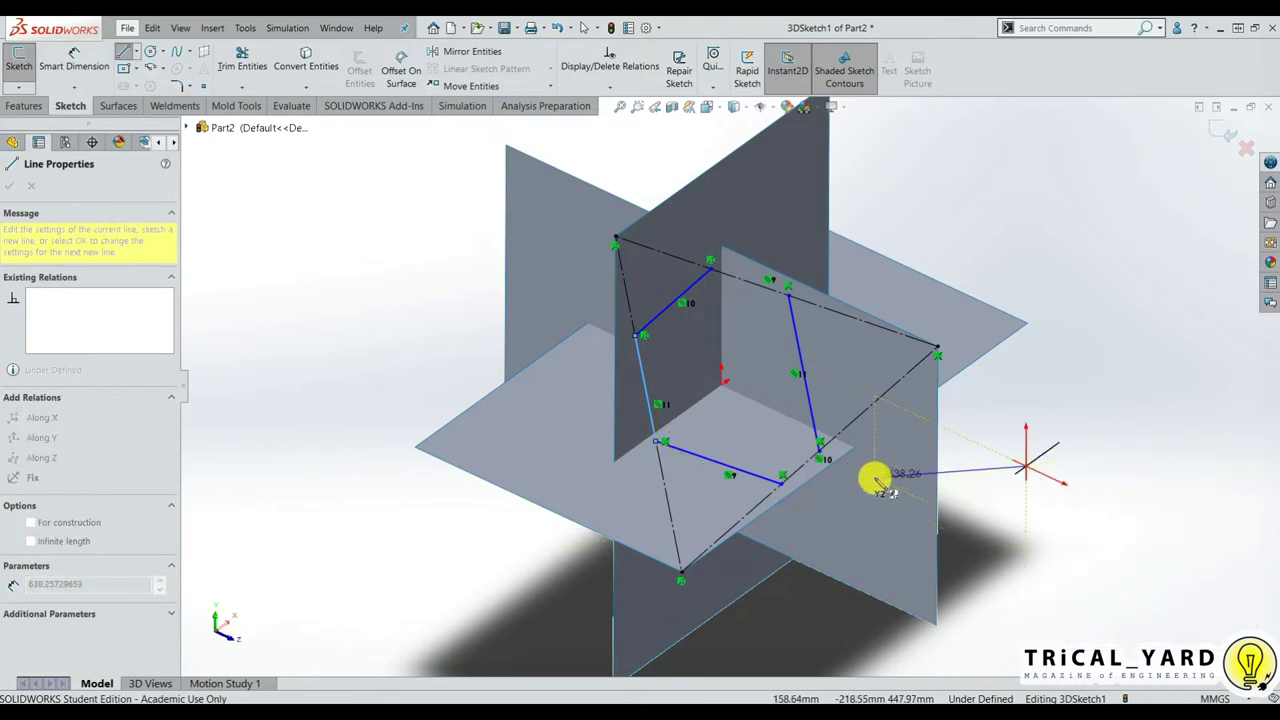
key(Escape)
key(l)
click(780, 481)
click(813, 318)
right_click(1095, 345)
click(1157, 403)
mouse_move(1050, 490)
middle_down()
mouse_move(1031, 459)
mouse_move(763, 394)
mouse_move(600, 303)
mouse_move(600, 360)
mouse_move(516, 459)
middle_up()
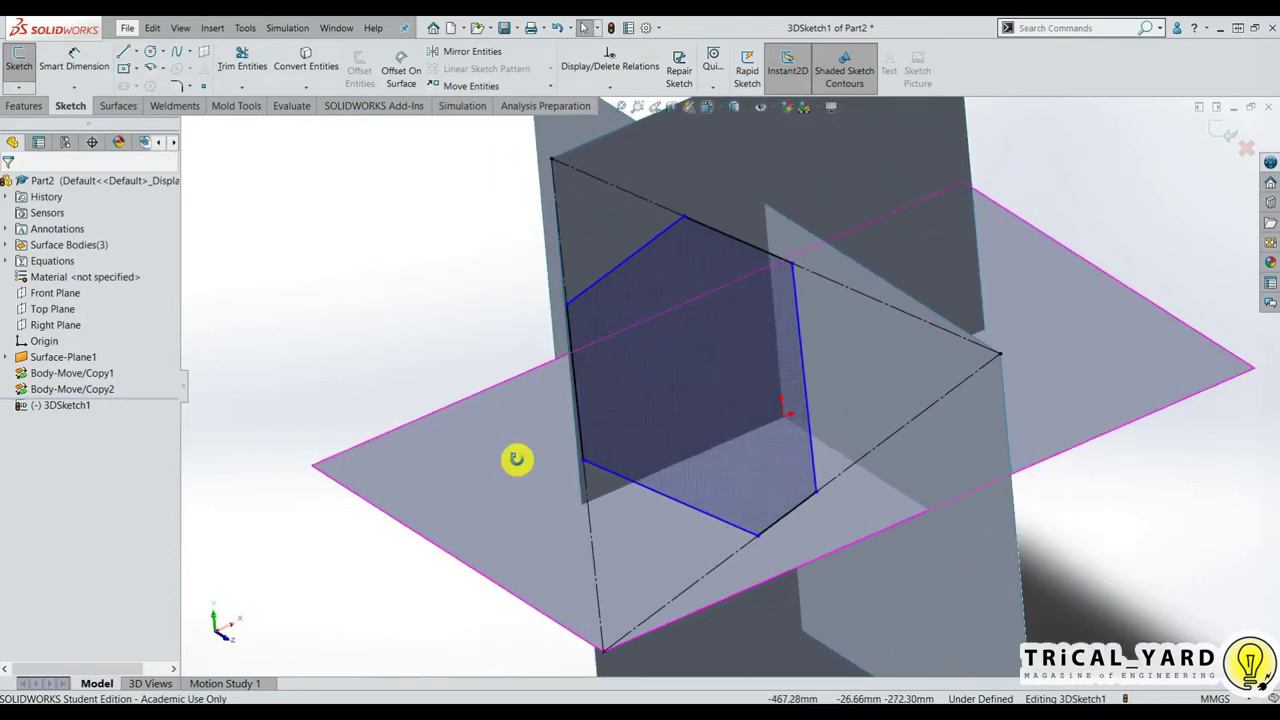
Step: Apply an Equal relation to all six hexagon edges
click(578, 406)
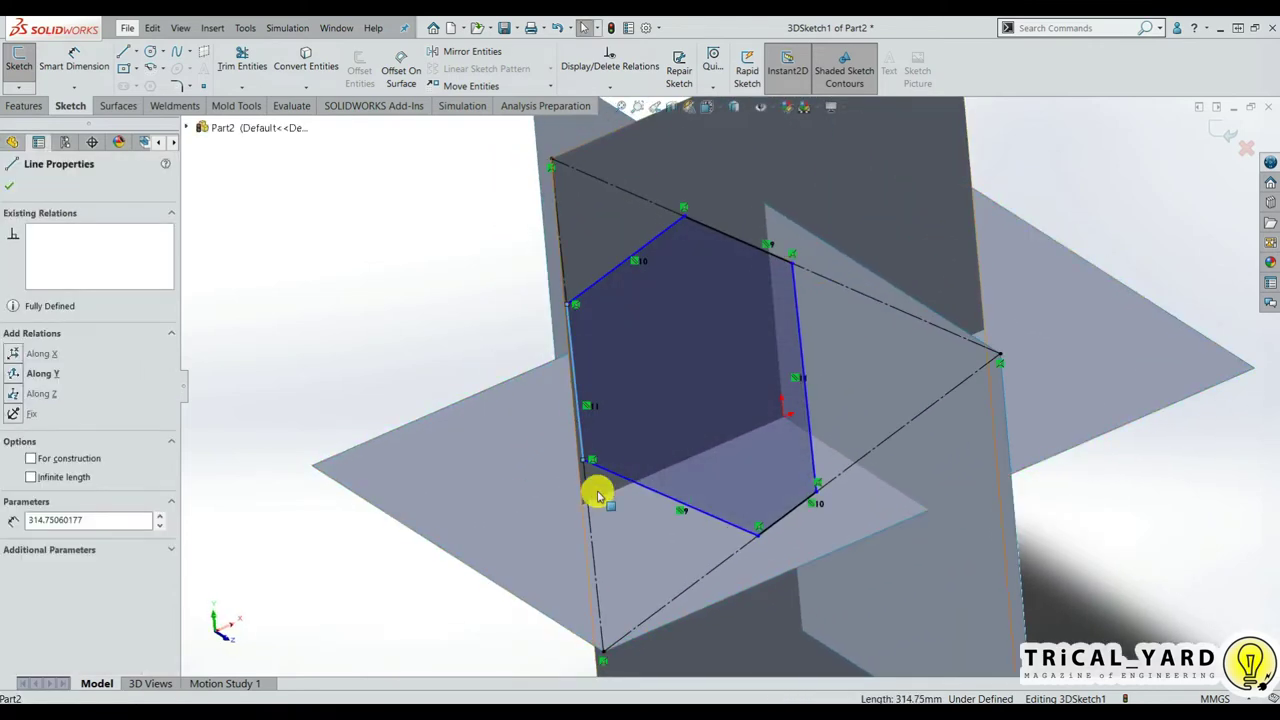
ctrl+click(808, 512)
ctrl+click(797, 512)
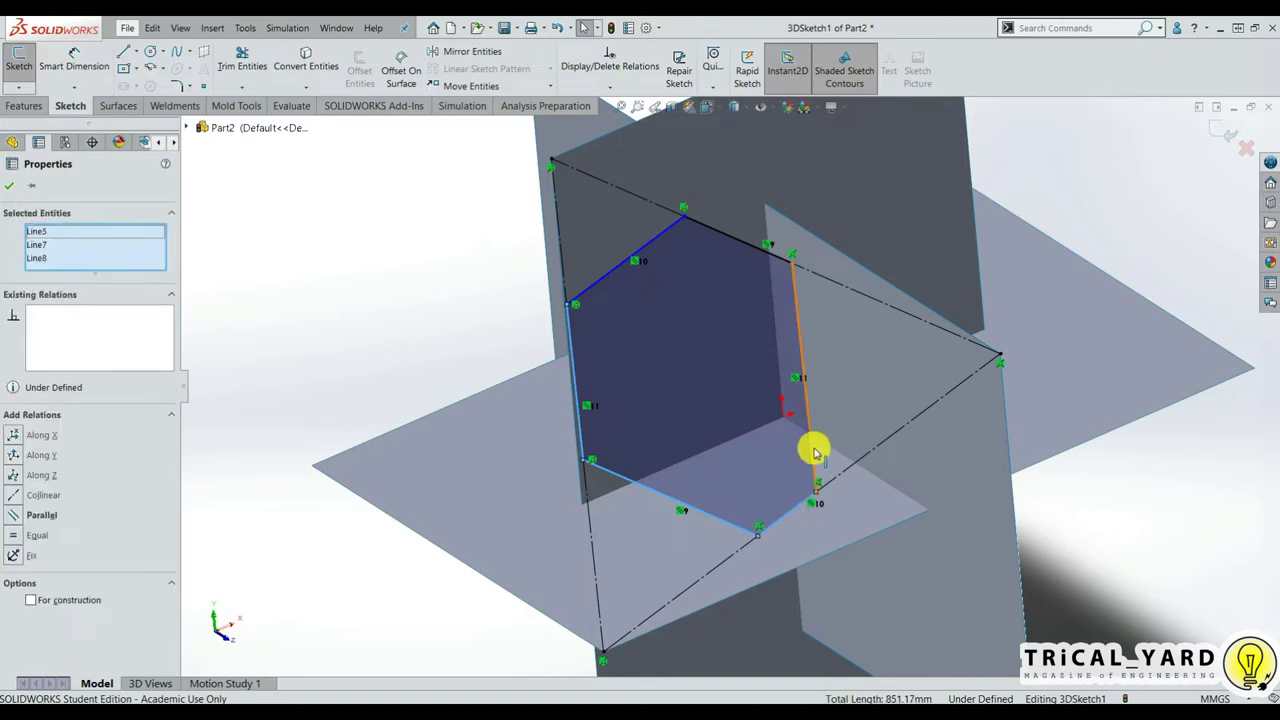
ctrl+click(806, 390)
ctrl+click(748, 236)
ctrl+click(646, 252)
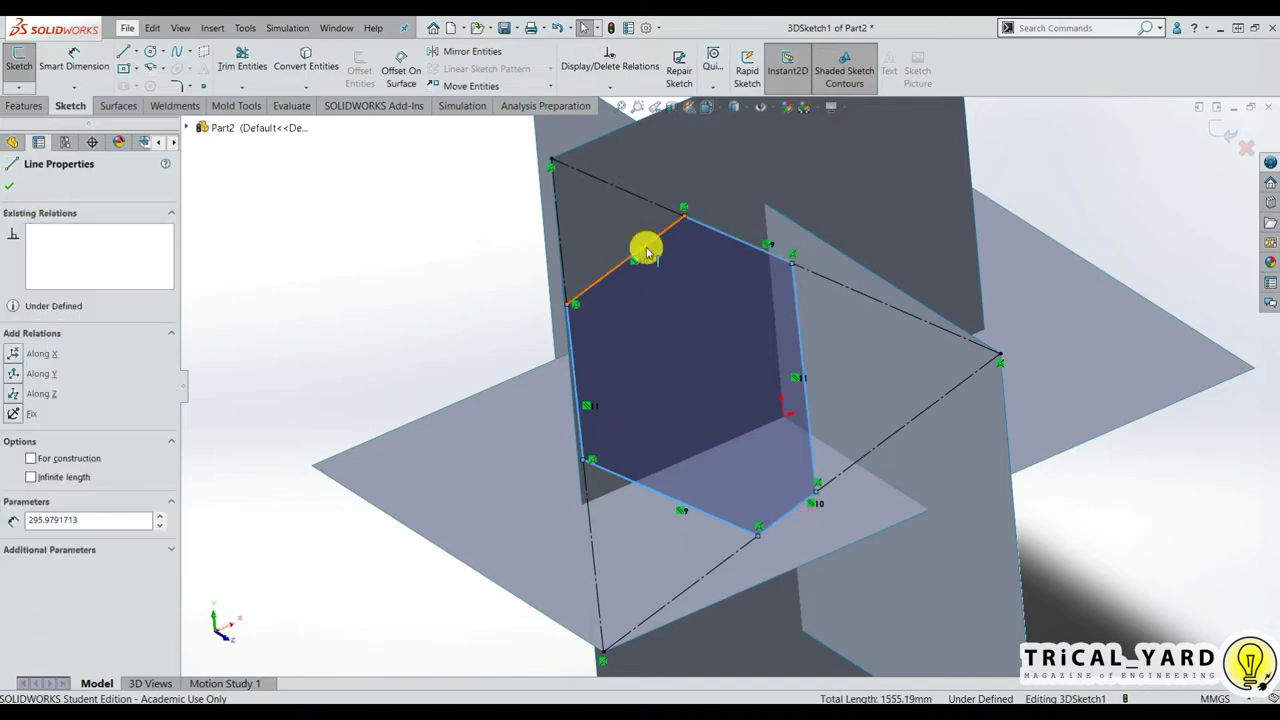
click(14, 592)
Step: Orbit around the fully defined hexagon to check it, then exit the sketch
scroll(520, 577, up, 3)
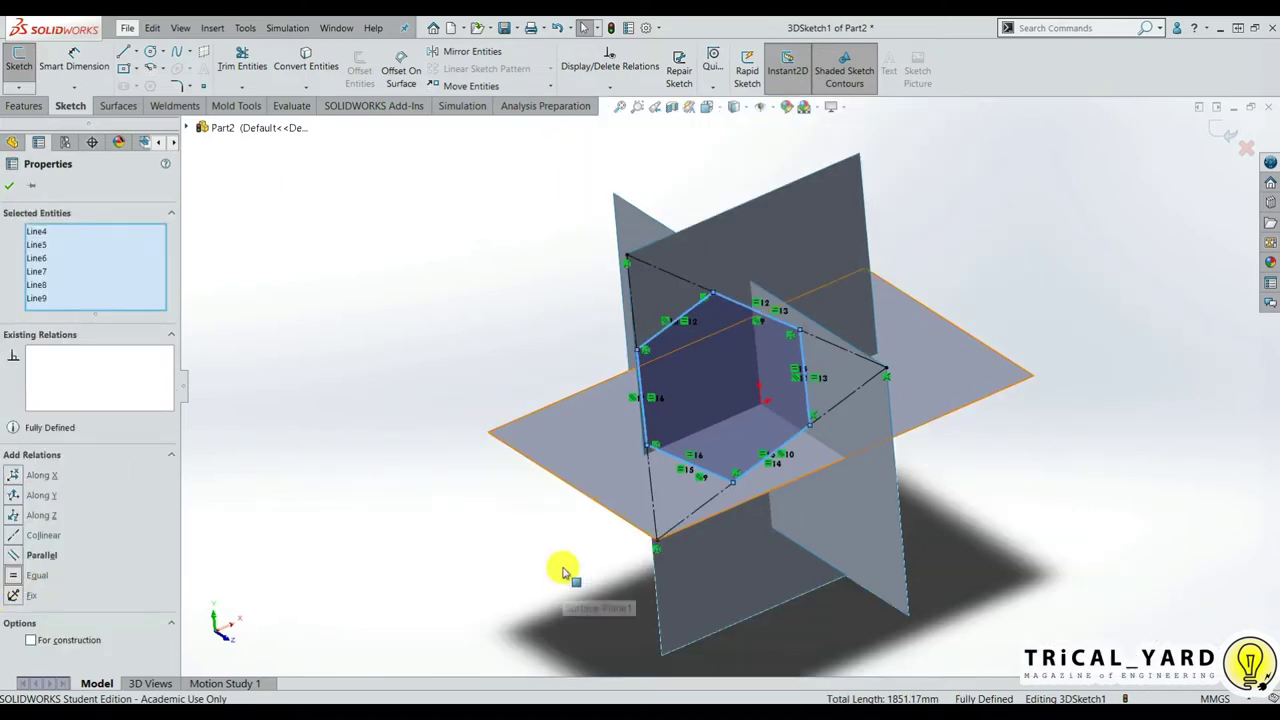
click(555, 567)
mouse_move(543, 563)
middle_down()
mouse_move(522, 505)
mouse_move(646, 514)
mouse_move(583, 526)
mouse_move(600, 543)
mouse_move(580, 531)
mouse_move(617, 554)
mouse_move(619, 571)
middle_up()
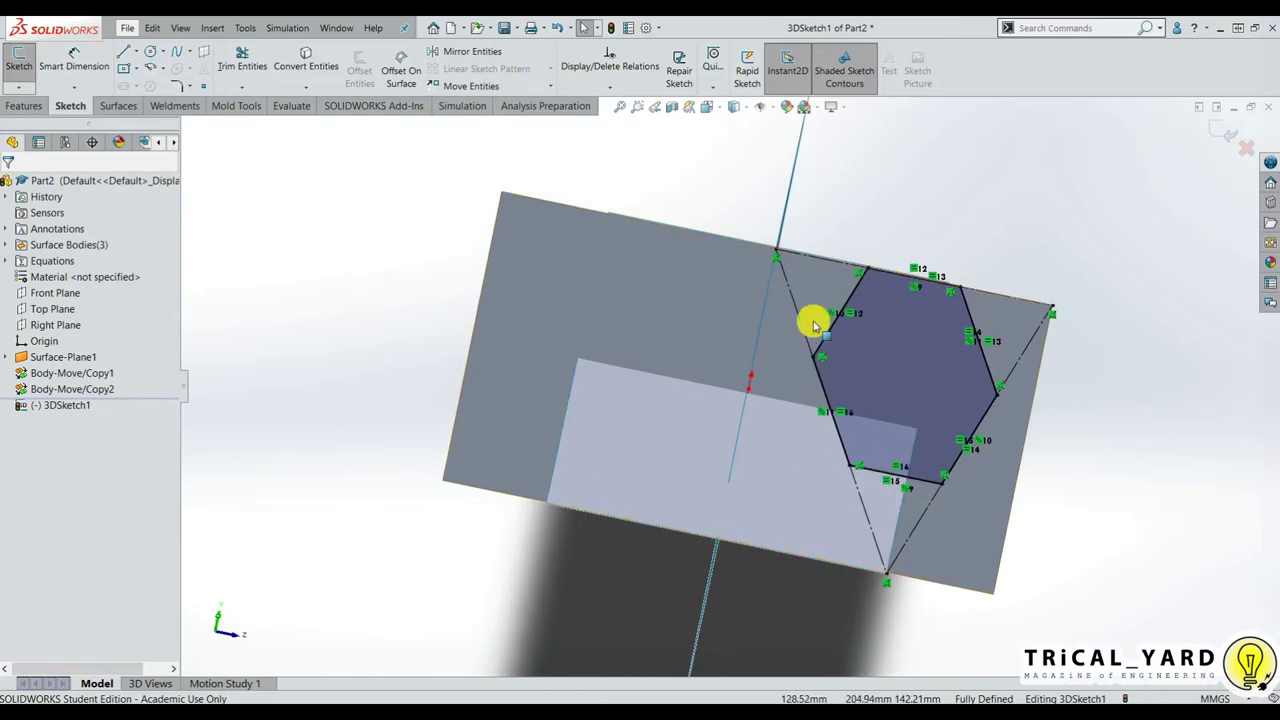
middle_drag(963, 451, 954, 401)
mouse_move(871, 457)
middle_down()
mouse_move(841, 391)
mouse_move(823, 406)
middle_up()
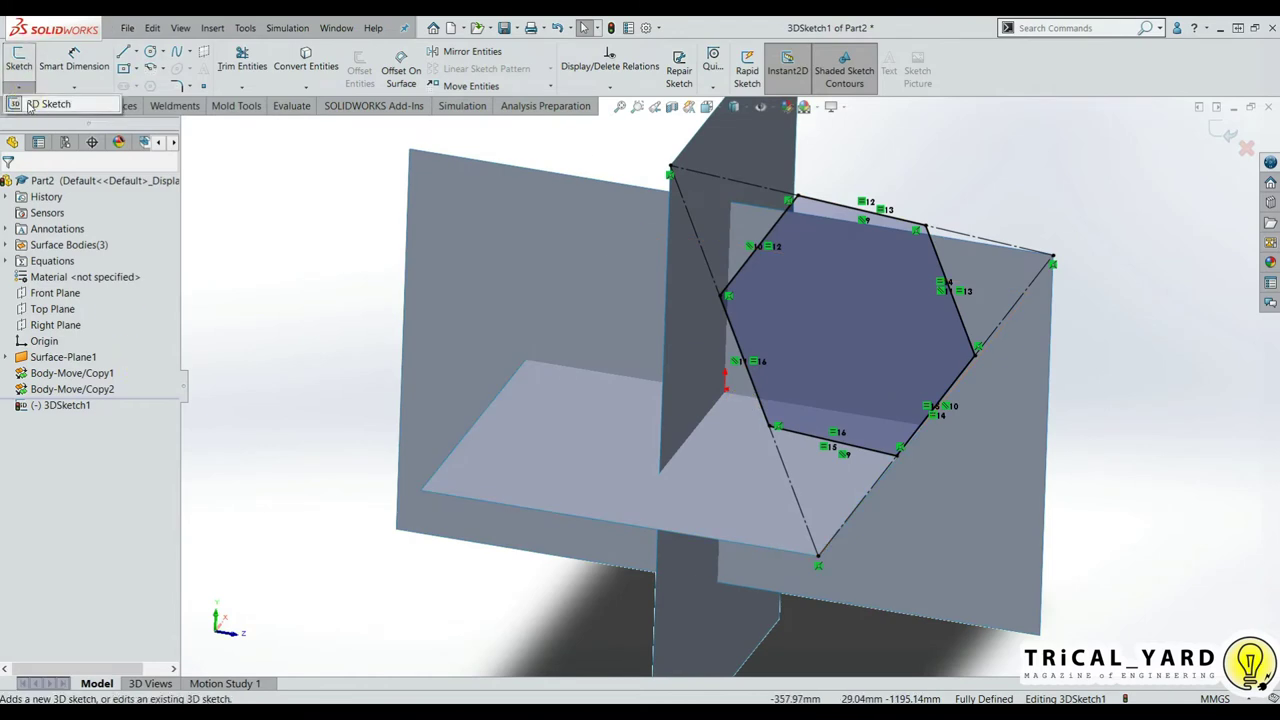
click(18, 62)
Step: Start a second 3D sketch, 3DSketch2
mouse_move(743, 480)
middle_down()
mouse_move(728, 479)
mouse_move(760, 486)
middle_up()
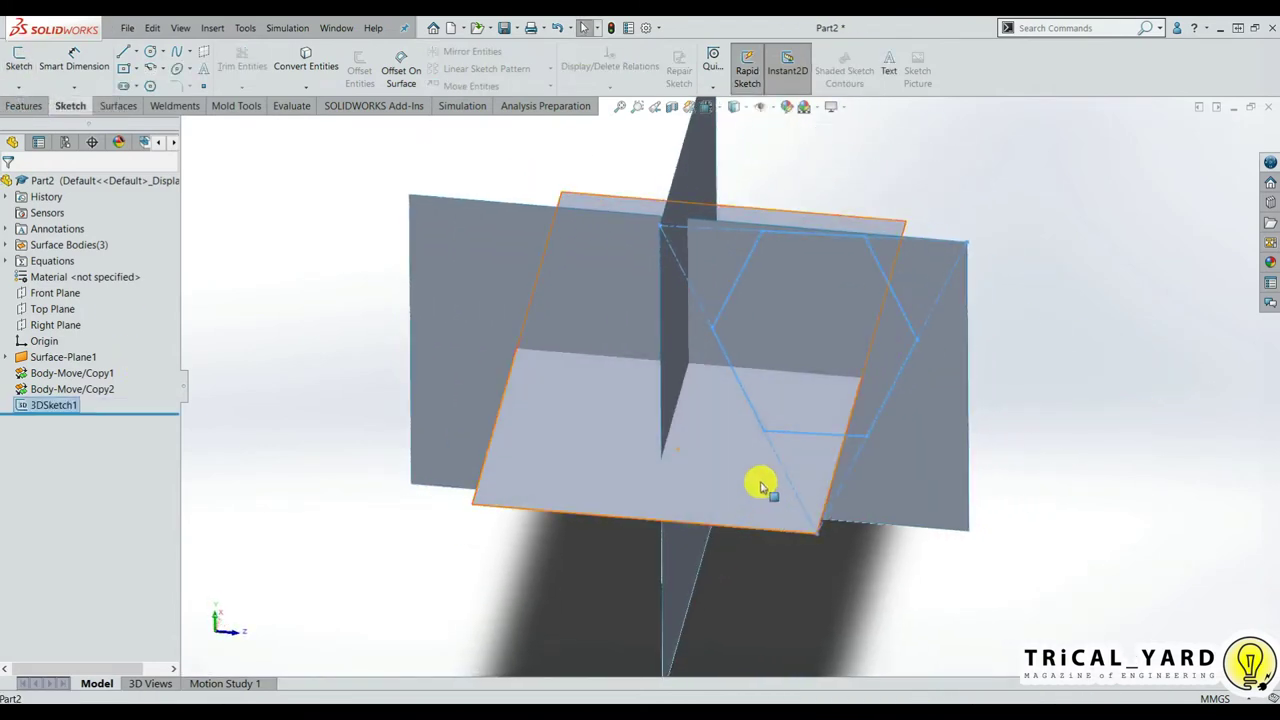
click(18, 86)
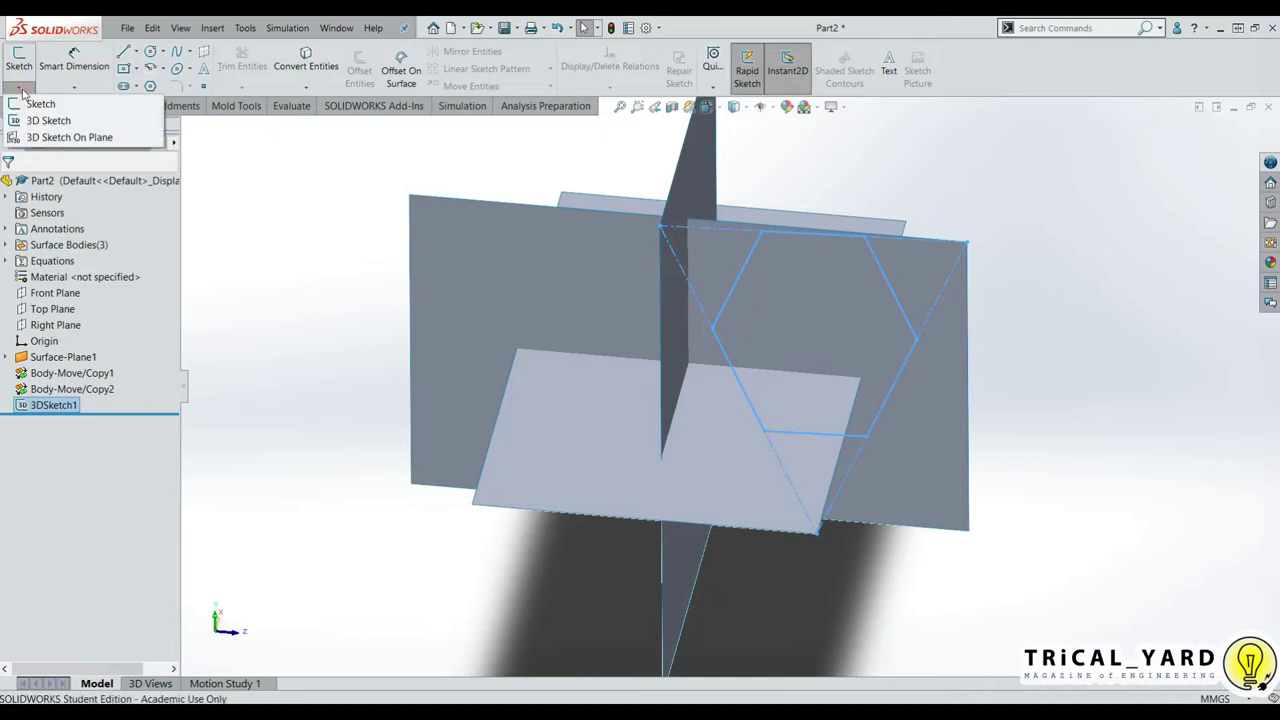
click(40, 122)
click(205, 87)
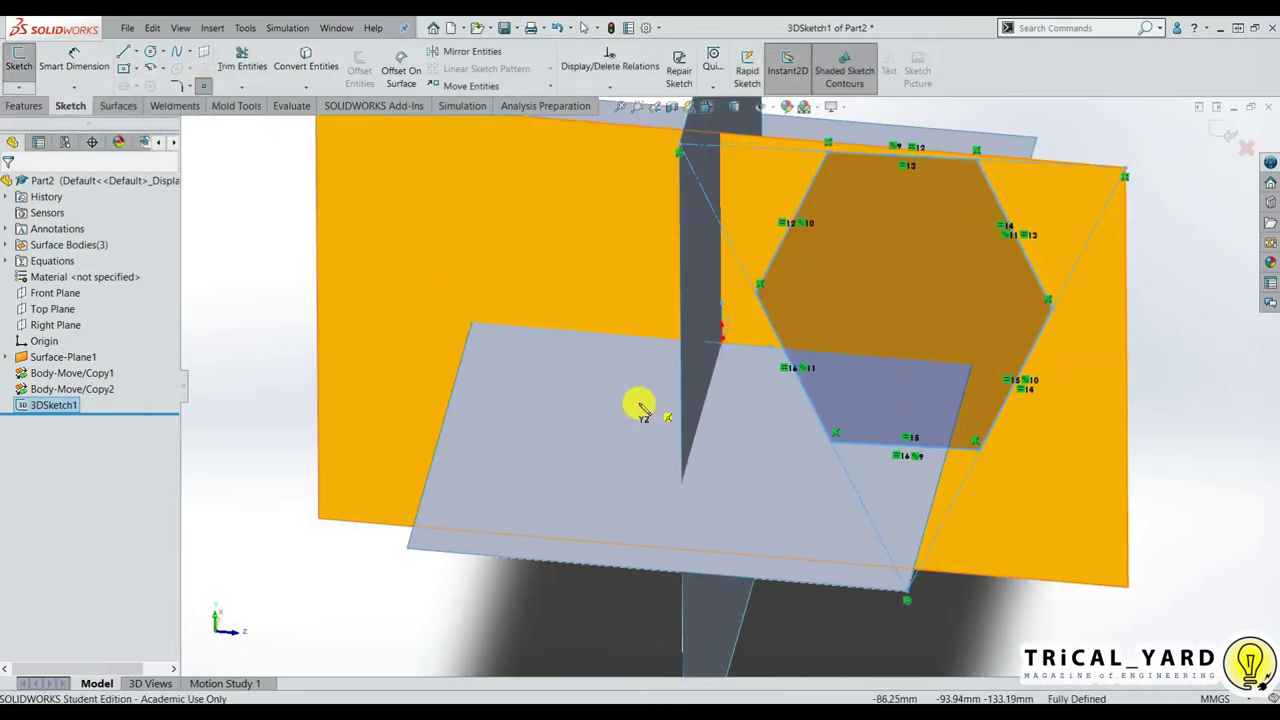
scroll(625, 408, down, 3)
click(707, 322)
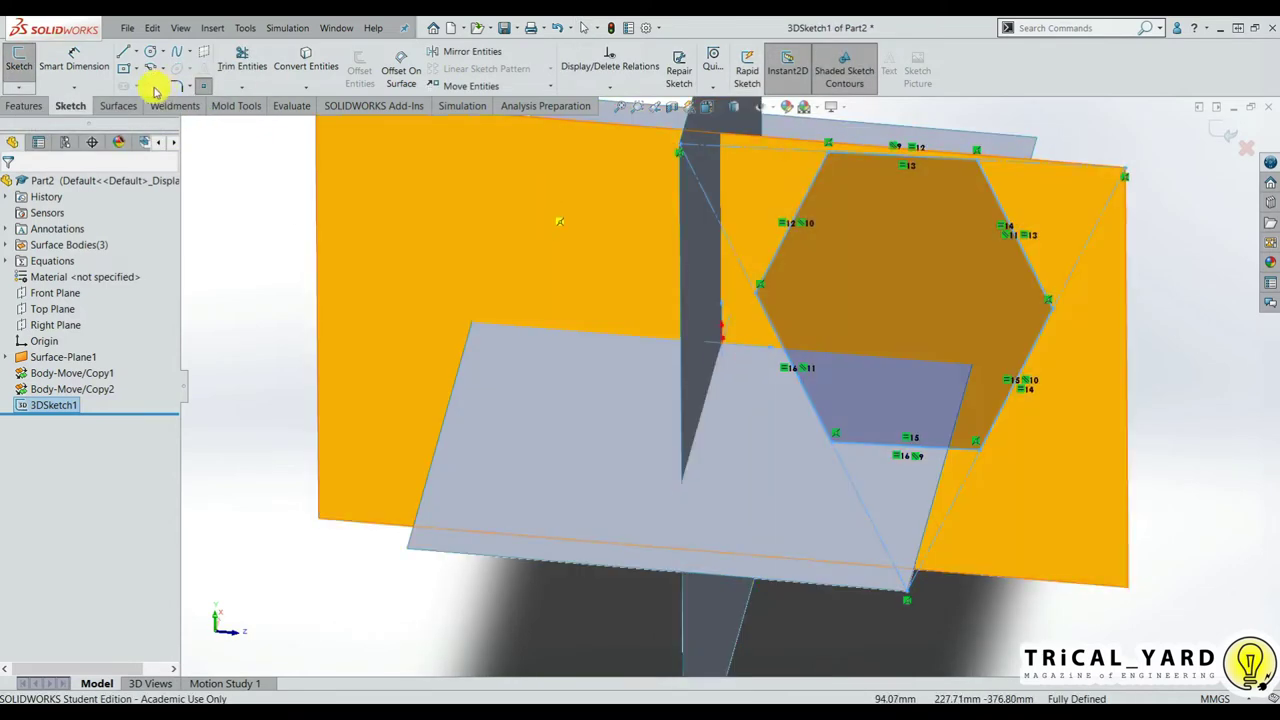
click(228, 208)
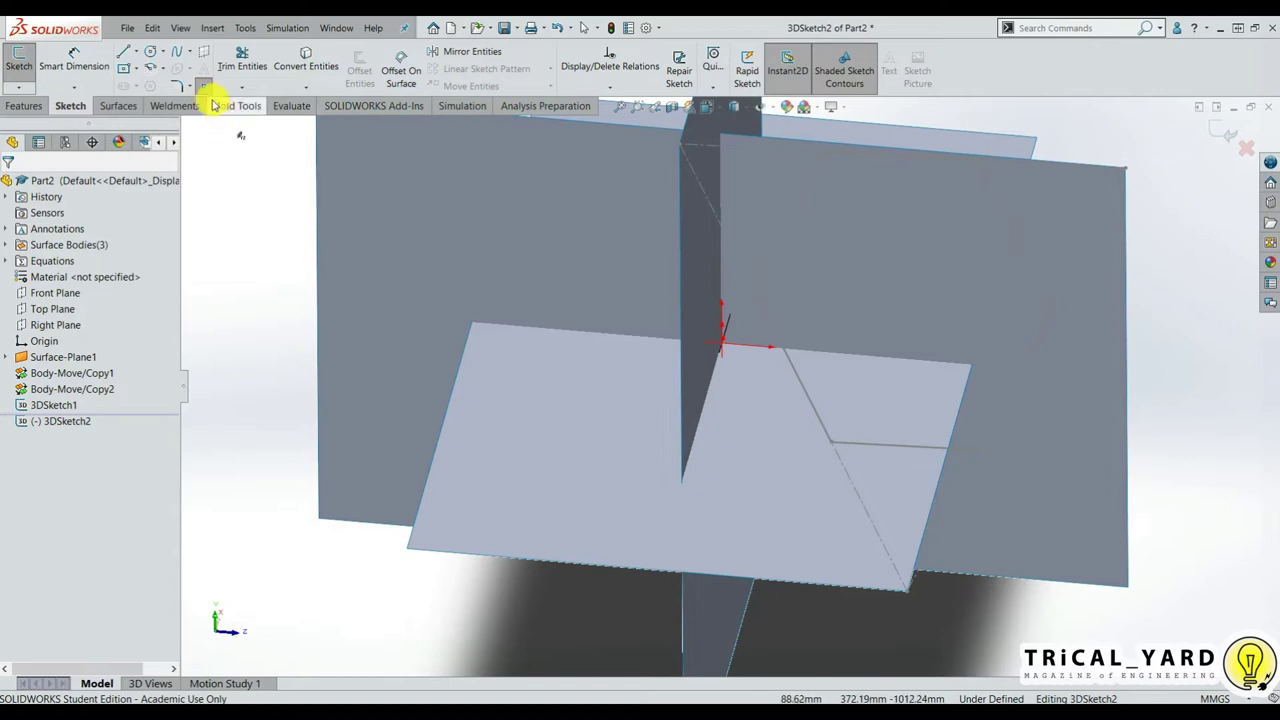
Step: Place a single point at the origin and exit the sketch
click(205, 90)
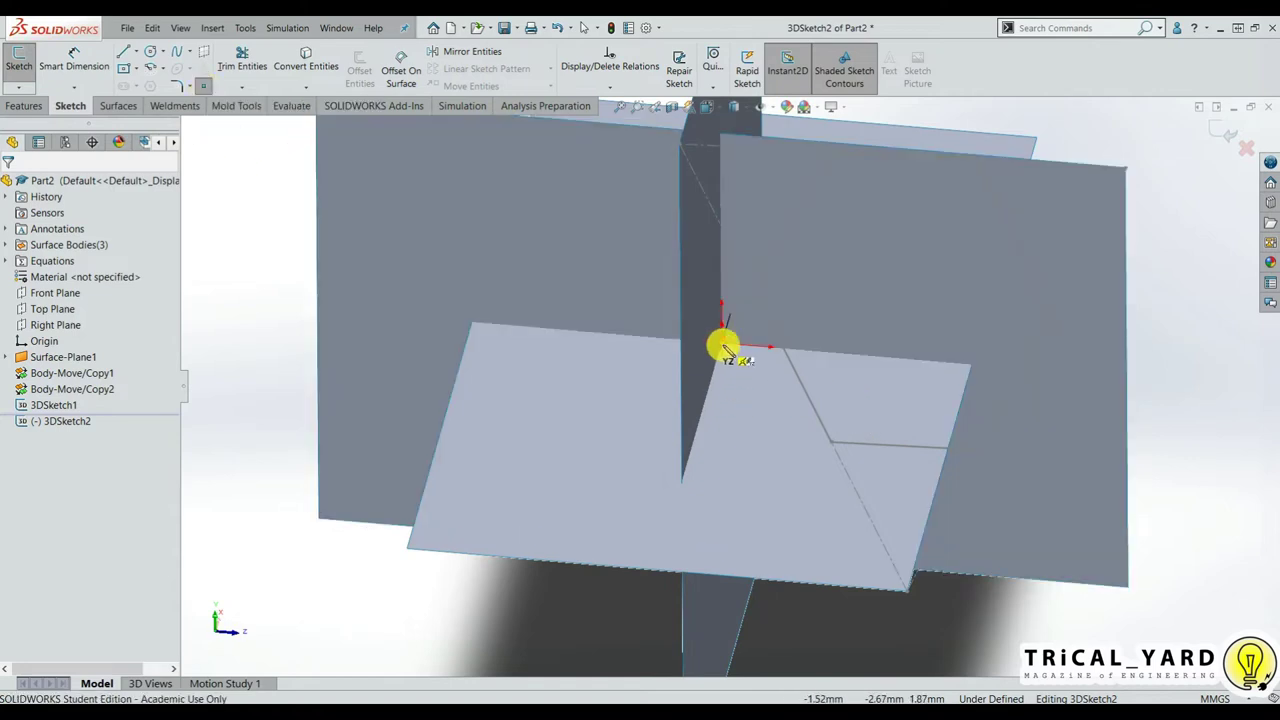
click(722, 348)
click(15, 190)
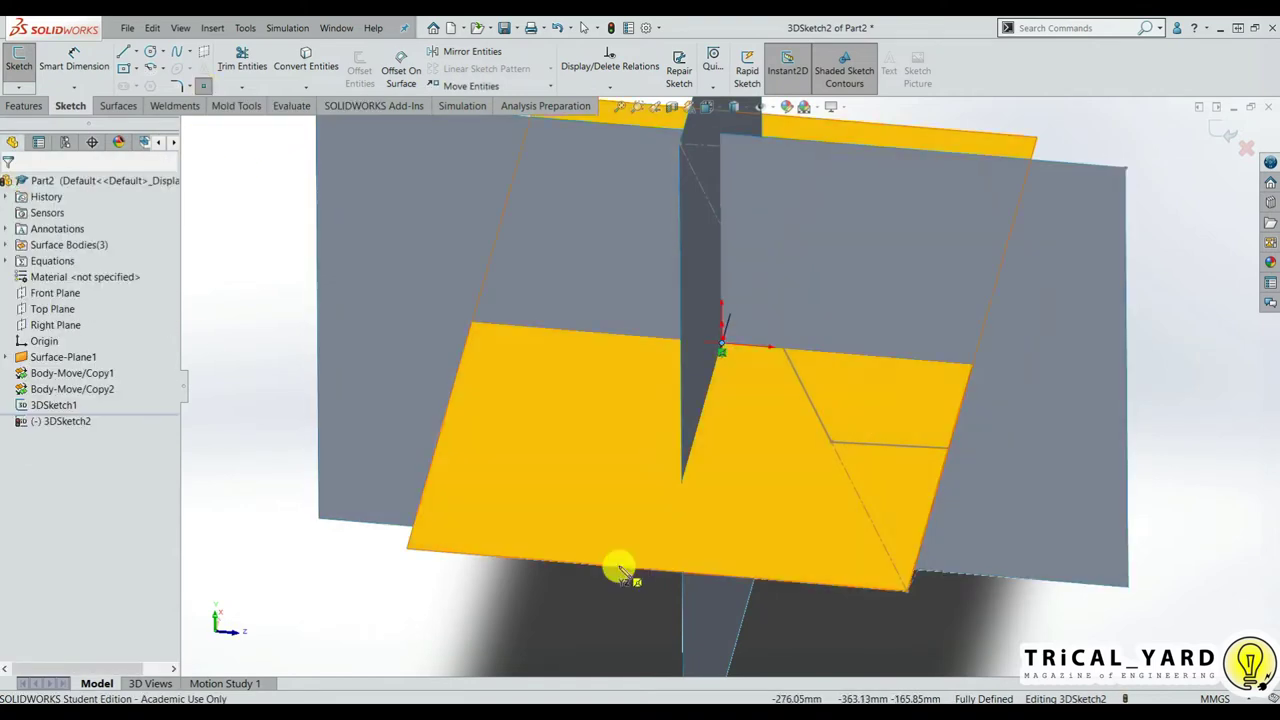
scroll(590, 560, up, 3)
click(25, 85)
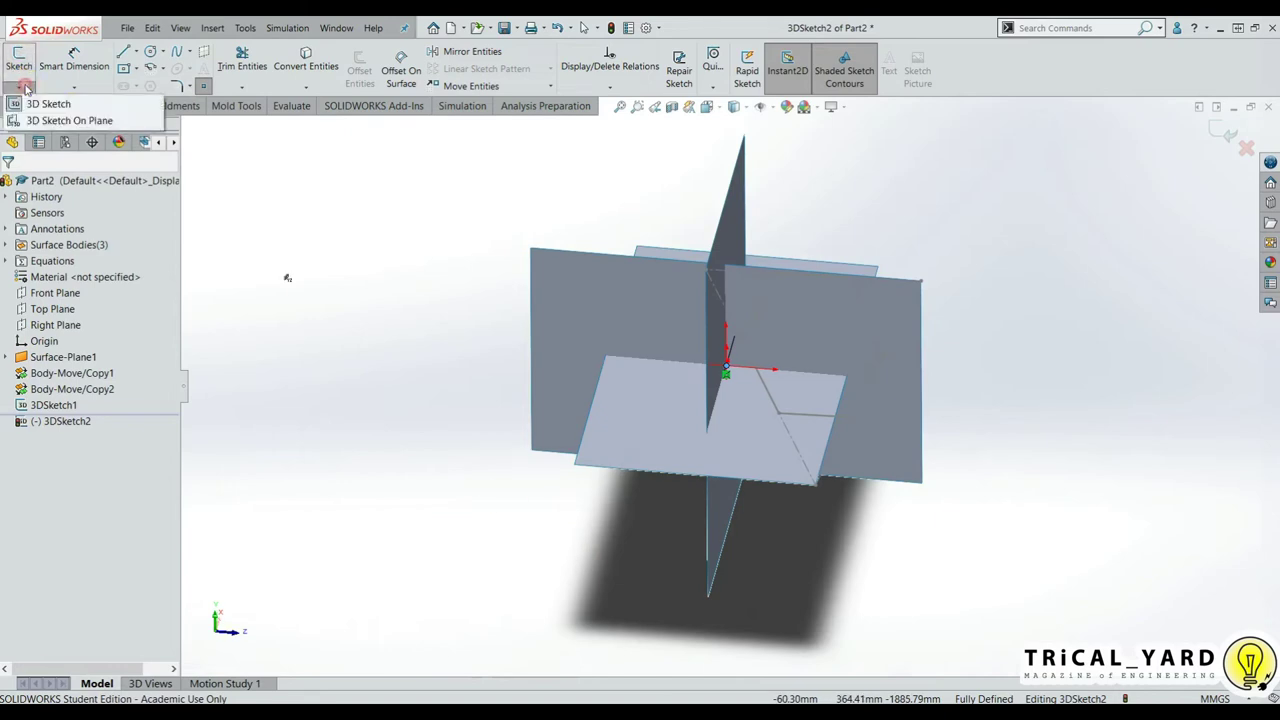
click(20, 103)
middle_drag(520, 543, 523, 543)
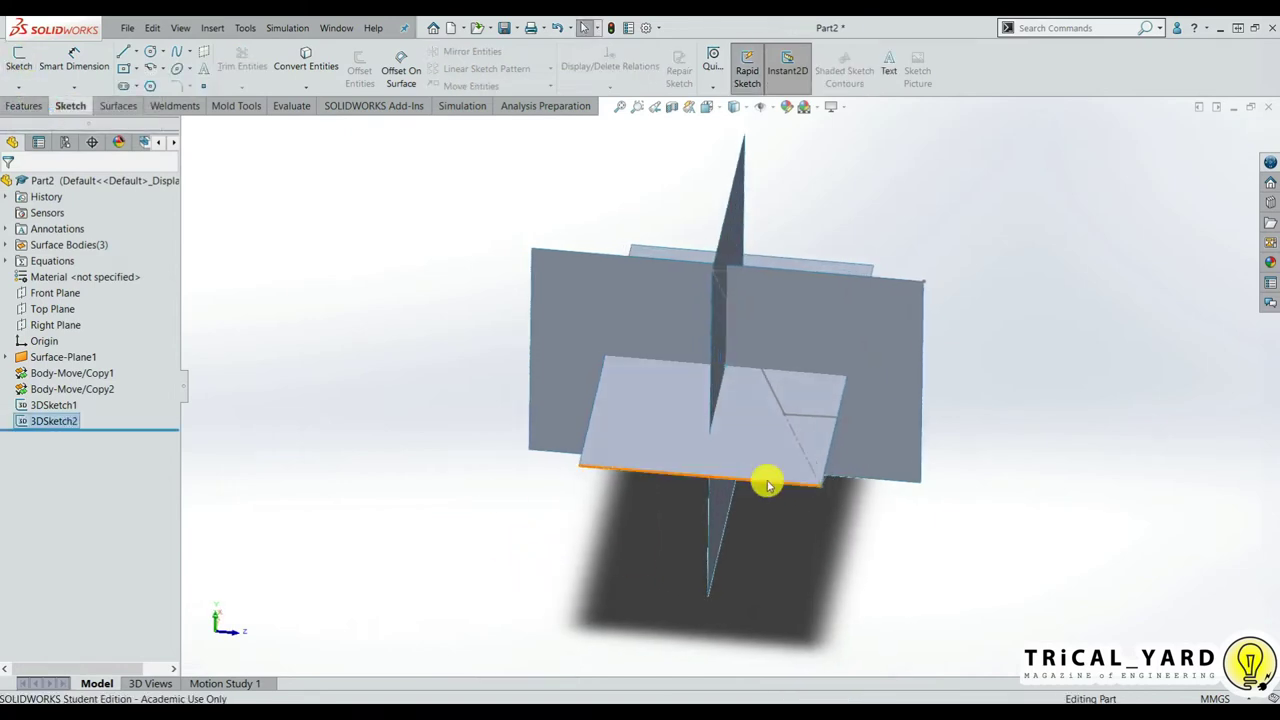
scroll(830, 400, down, 3)
click(116, 108)
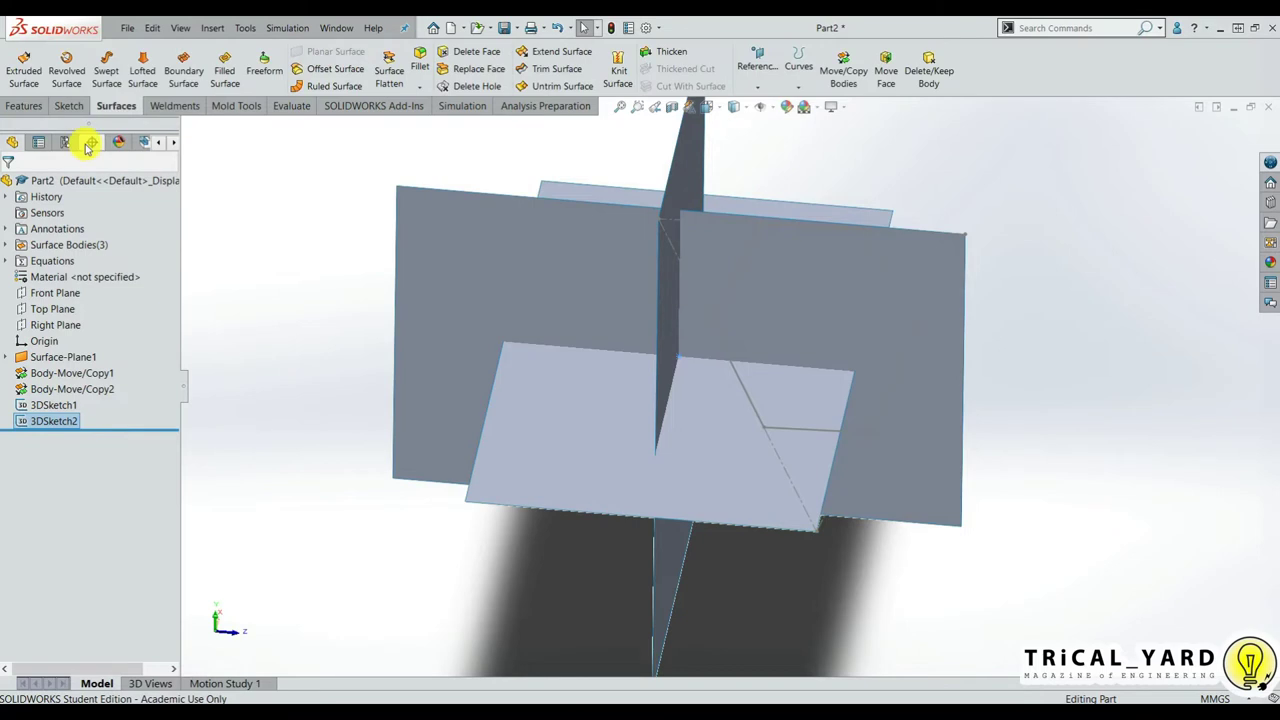
Step: Create Boundary-Surface1 from 3DSketch1 to Point1@3DSketch2 in Direction 1
click(190, 75)
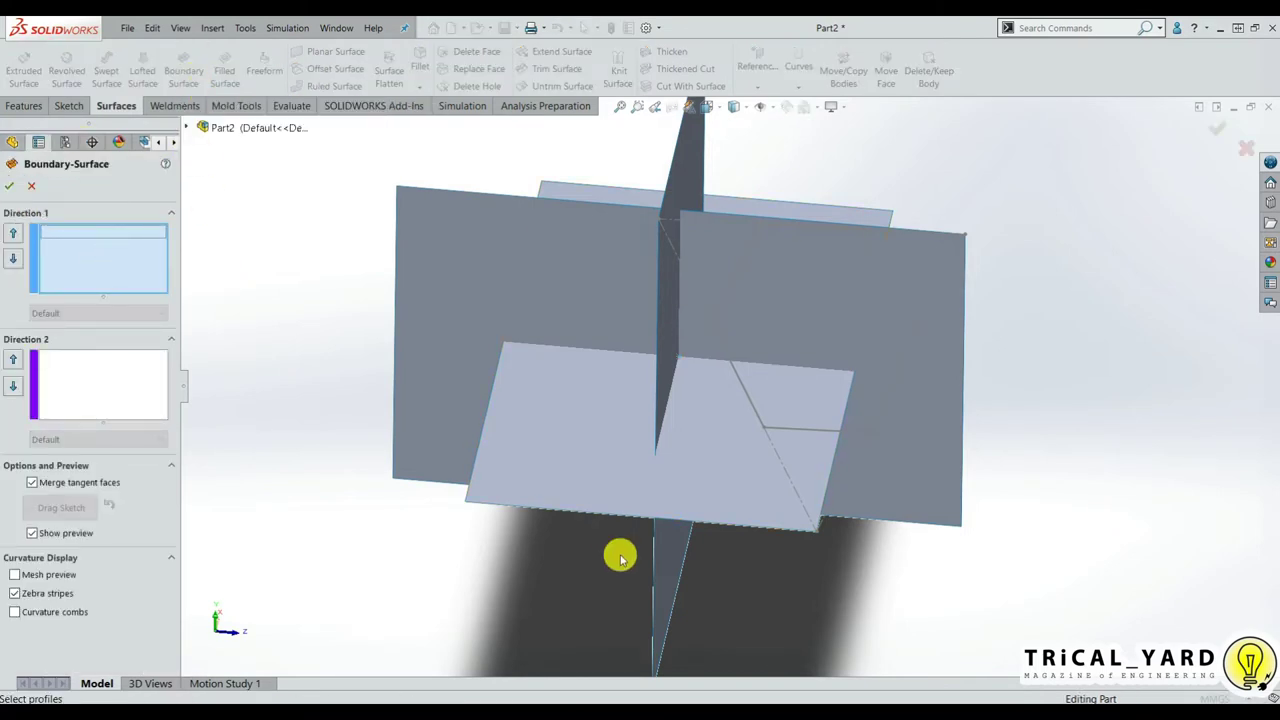
click(187, 128)
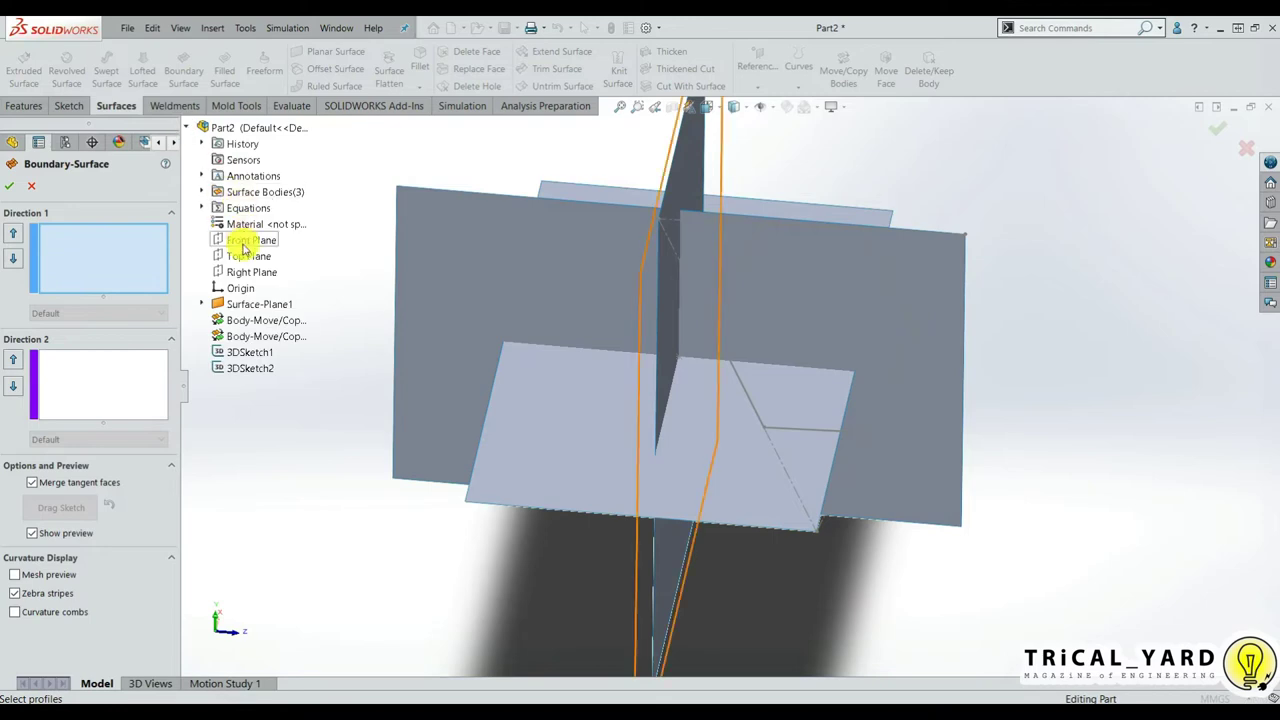
click(251, 352)
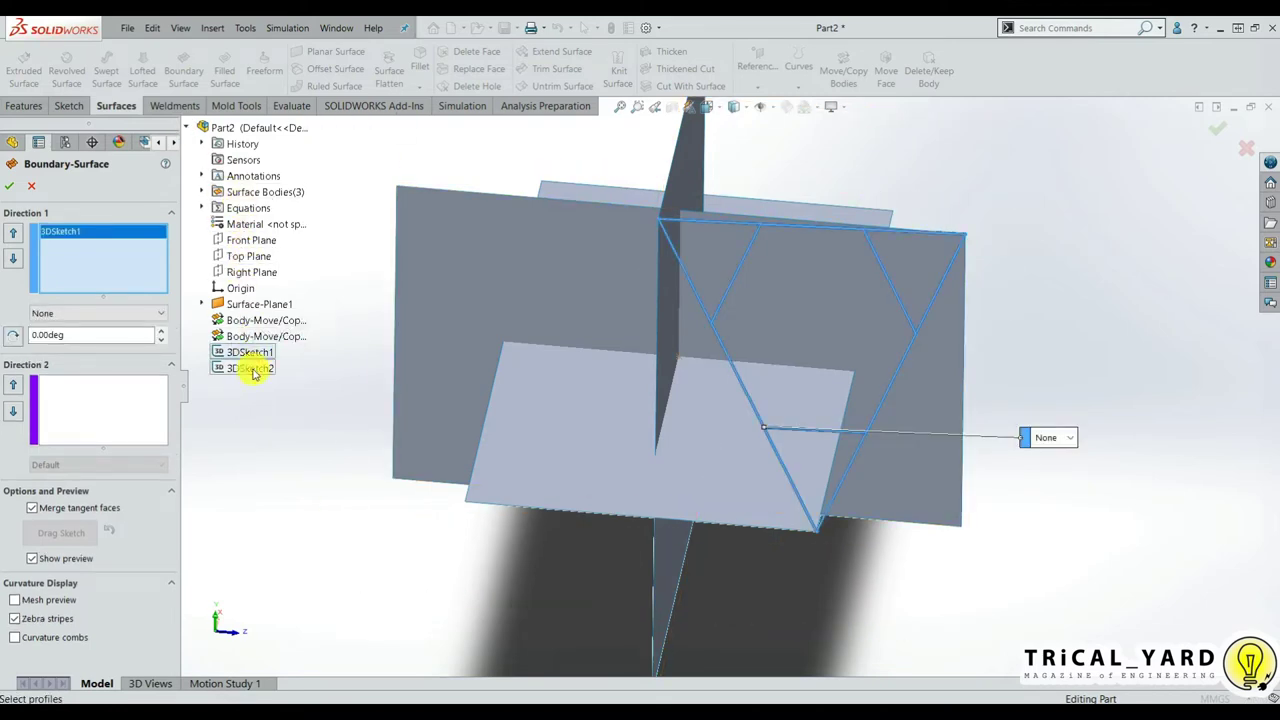
click(250, 369)
mouse_move(436, 466)
middle_down()
mouse_move(409, 406)
mouse_move(429, 434)
mouse_move(414, 391)
mouse_move(454, 380)
mouse_move(443, 420)
mouse_move(457, 434)
mouse_move(438, 440)
mouse_move(729, 434)
middle_up()
click(10, 187)
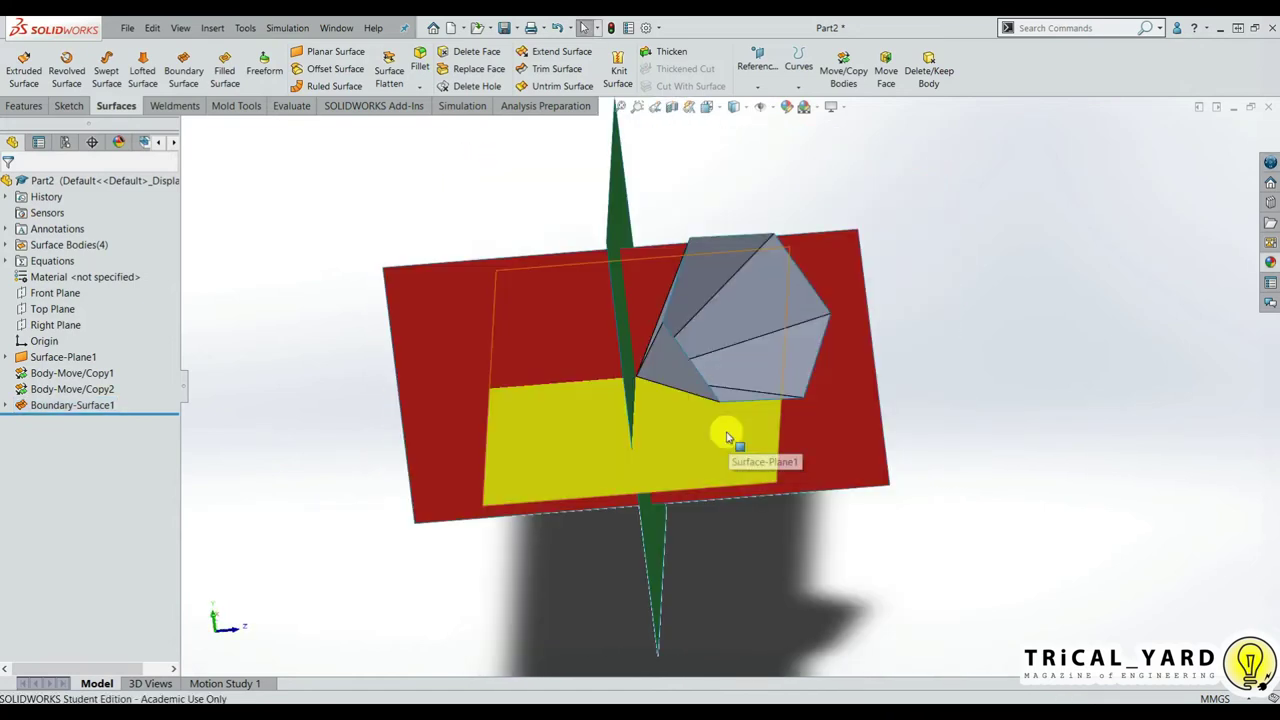
mouse_move(580, 463)
middle_down()
mouse_move(597, 409)
mouse_move(572, 372)
middle_up()
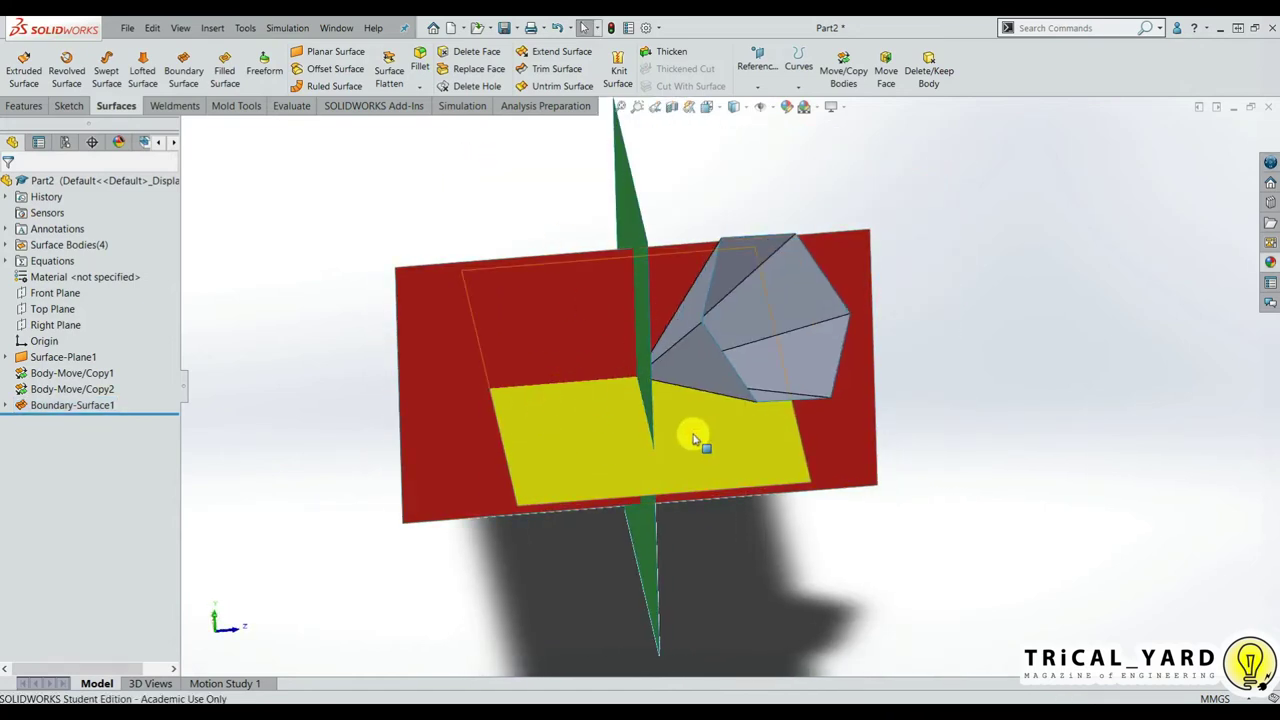
middle_drag(697, 434, 357, 294)
scroll(530, 106, down, 1)
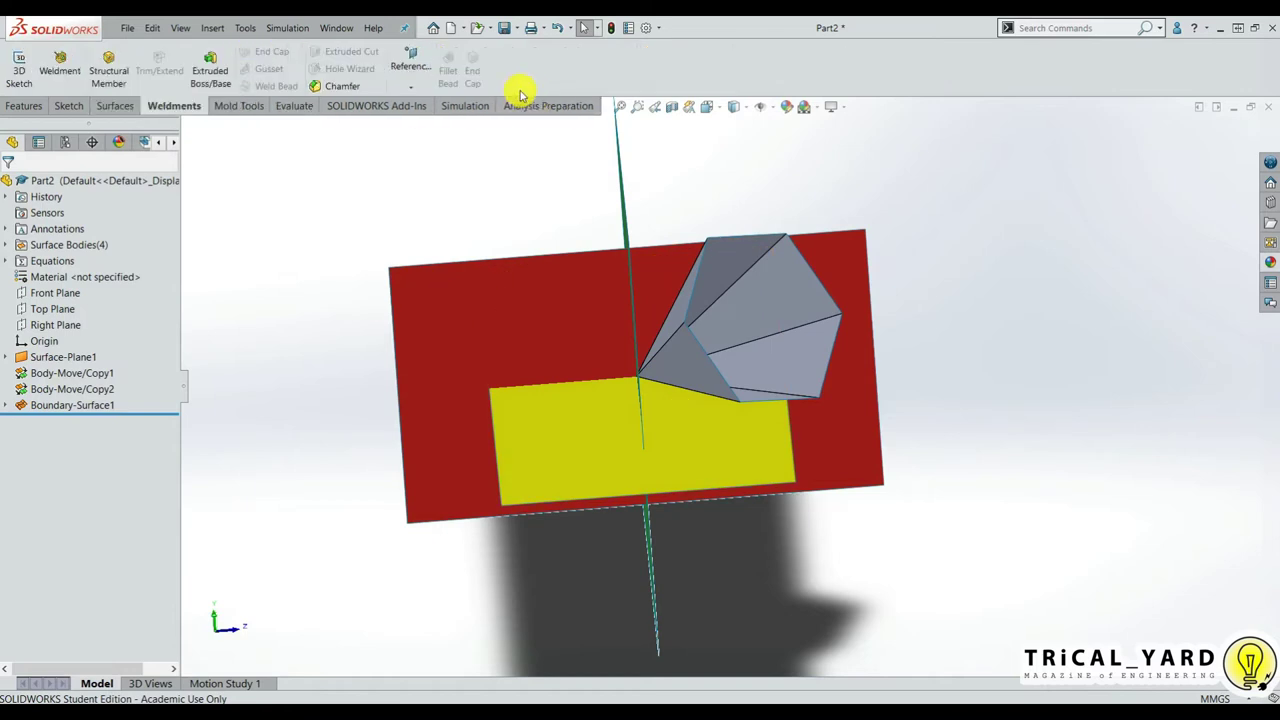
Step: Mirror Boundary-Surface1 across a triangular face to create Mirror1
click(35, 106)
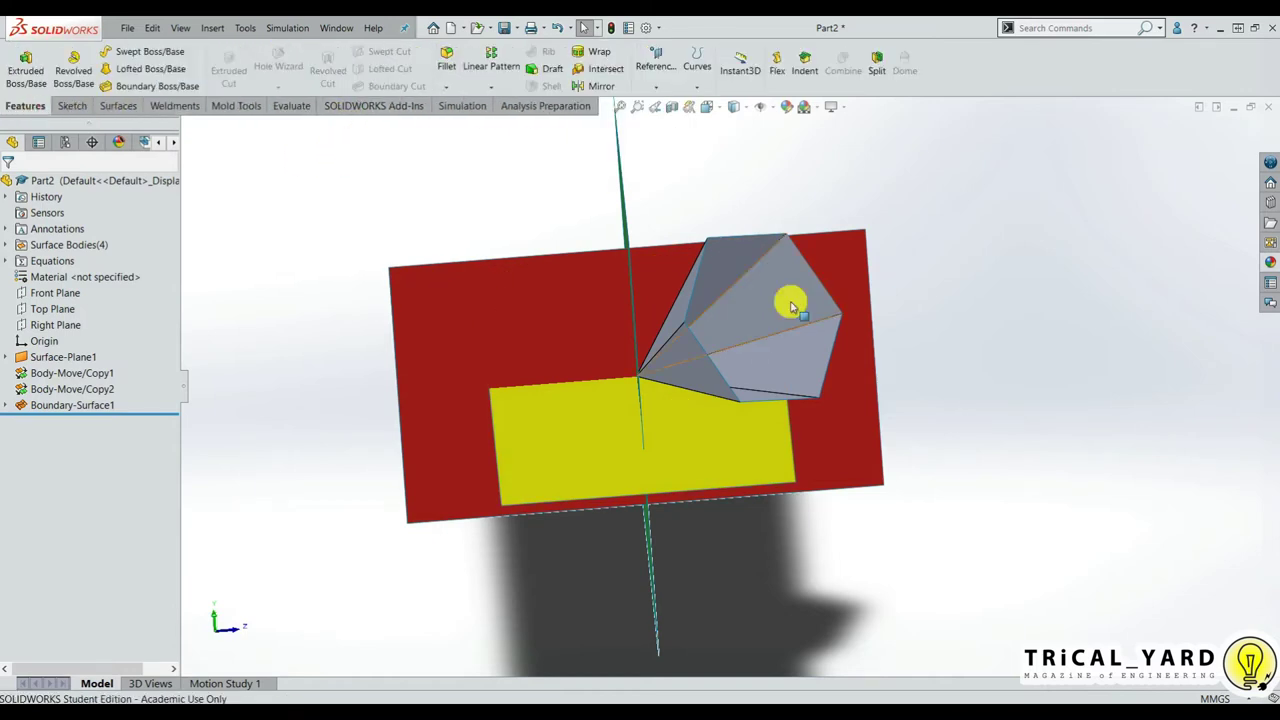
click(600, 86)
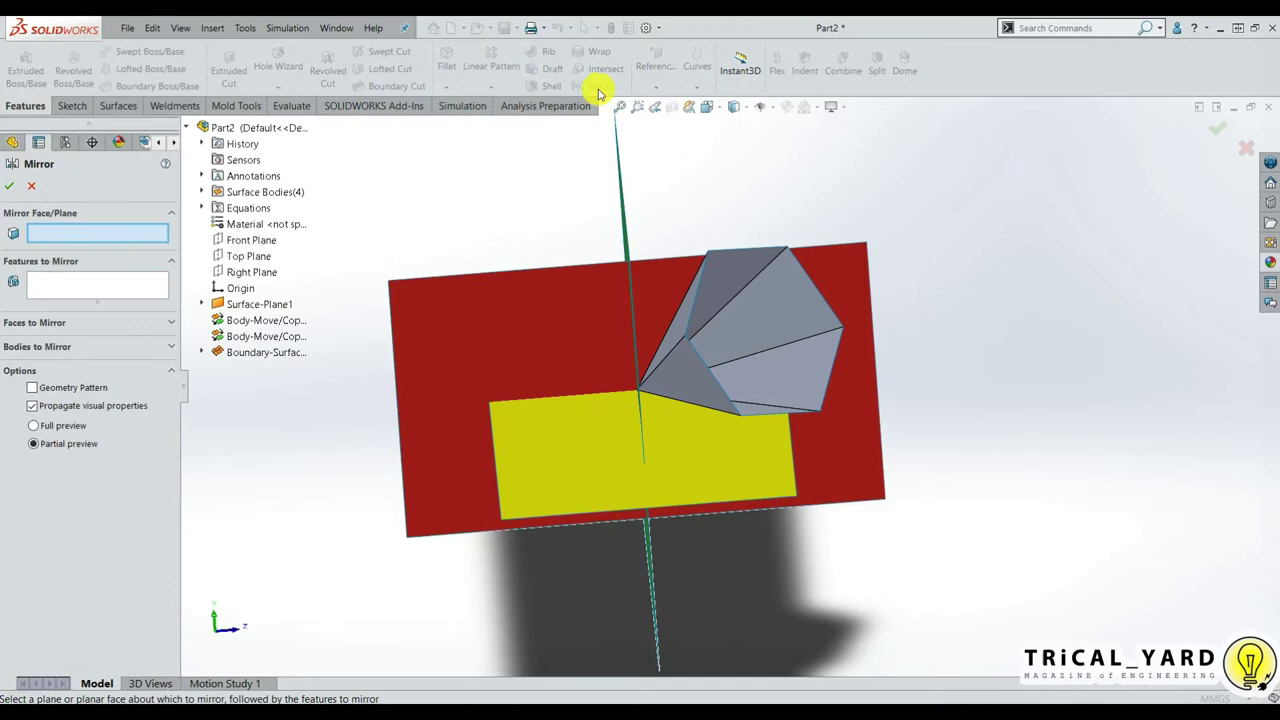
click(698, 392)
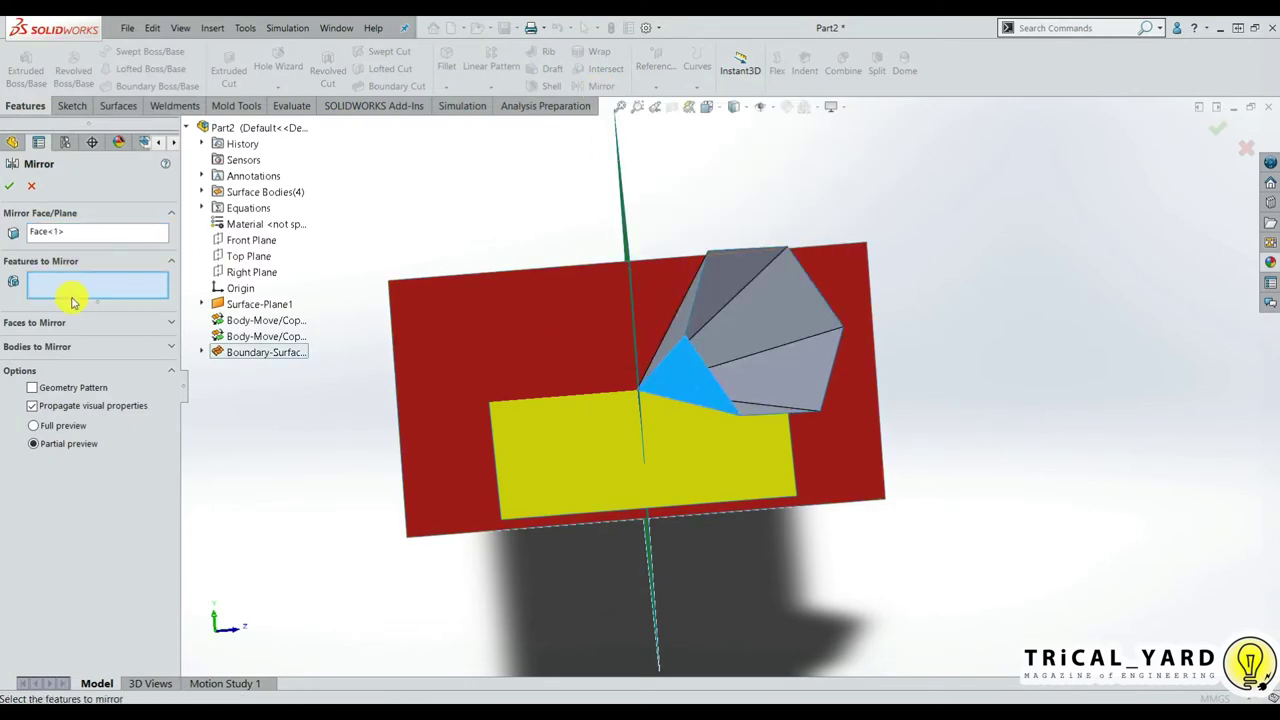
click(61, 342)
click(61, 338)
click(701, 337)
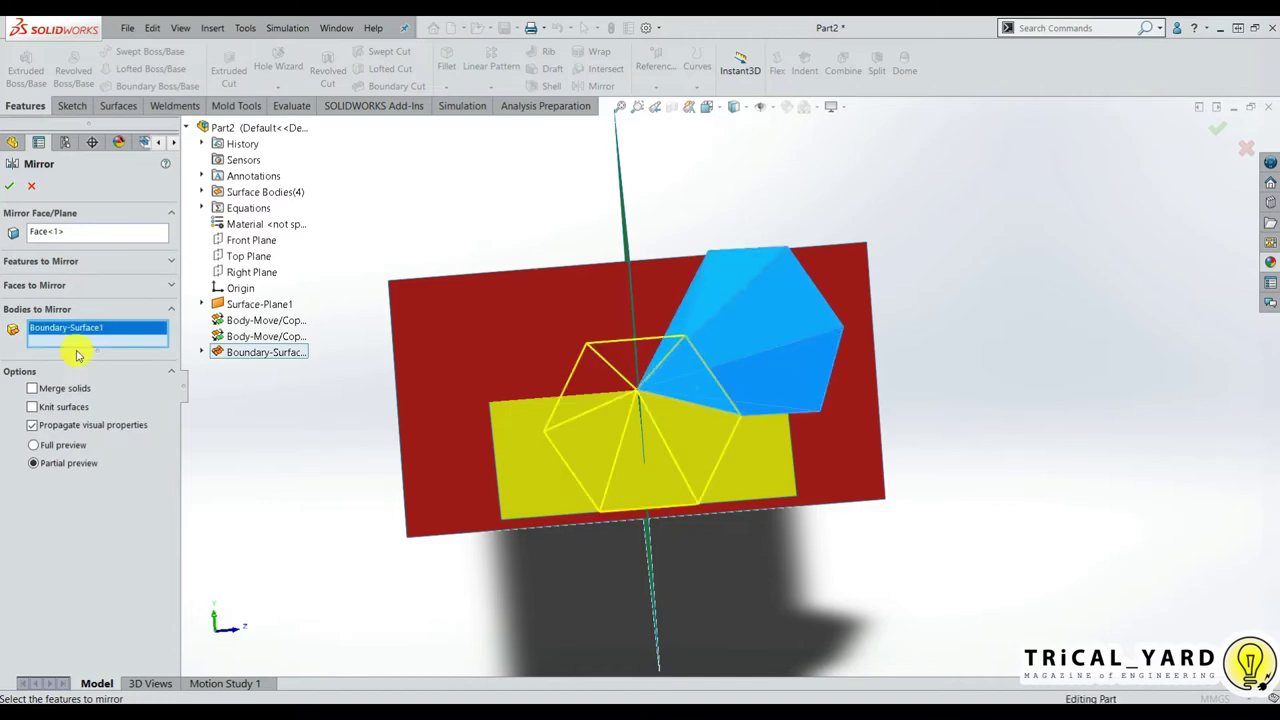
click(9, 186)
mouse_move(520, 569)
middle_down()
mouse_move(500, 431)
mouse_move(546, 520)
middle_up()
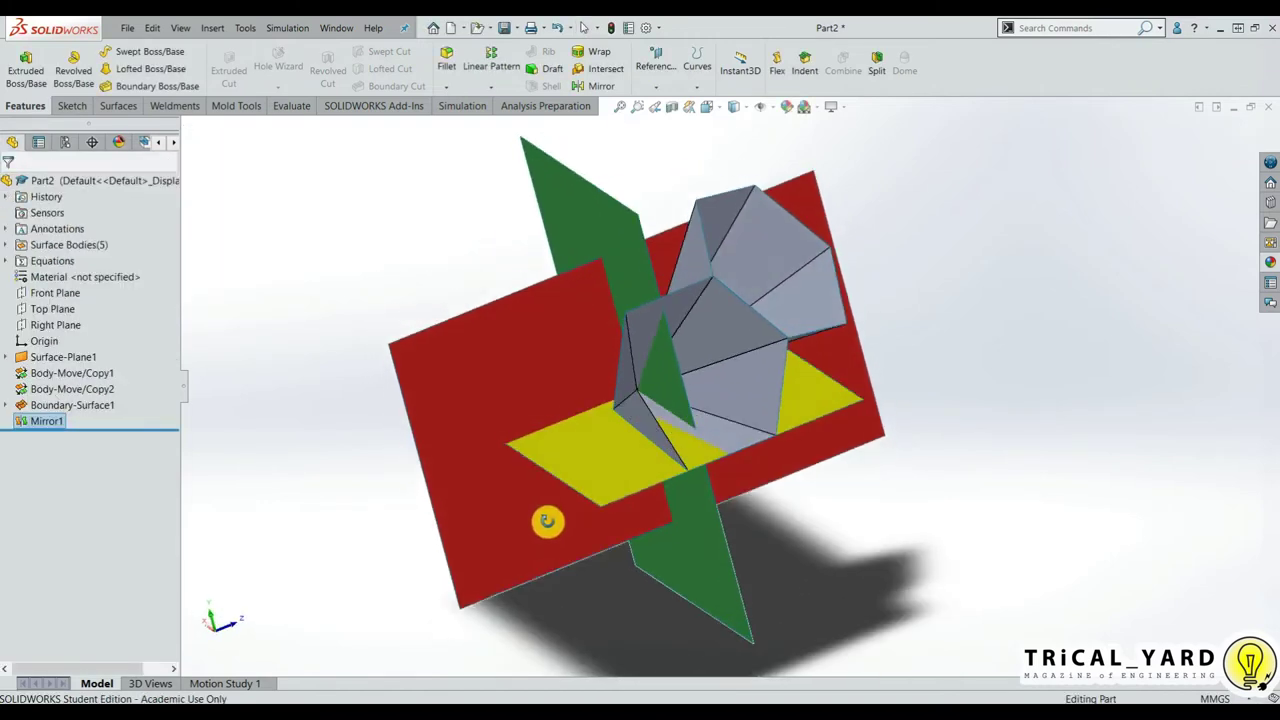
Step: Mirror the Mirror1 body across another triangular face to create Mirror2
click(596, 90)
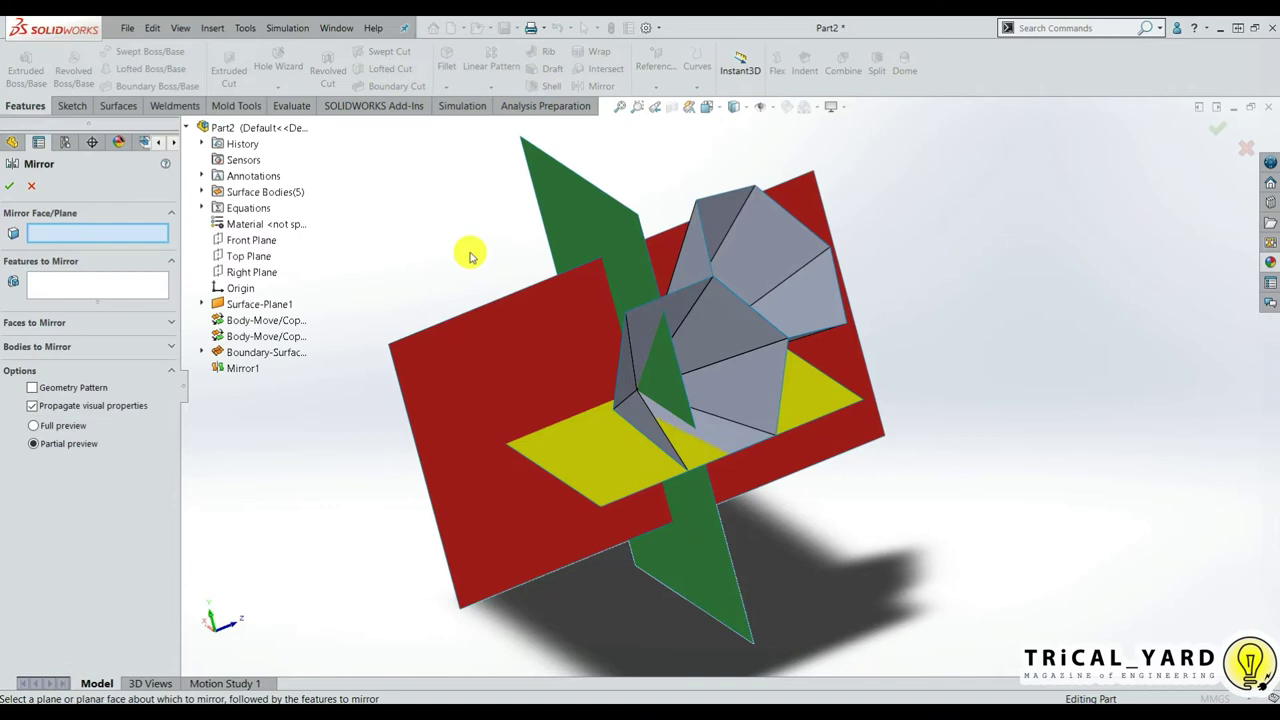
mouse_move(470, 255)
middle_down()
mouse_move(546, 329)
mouse_move(676, 365)
middle_up()
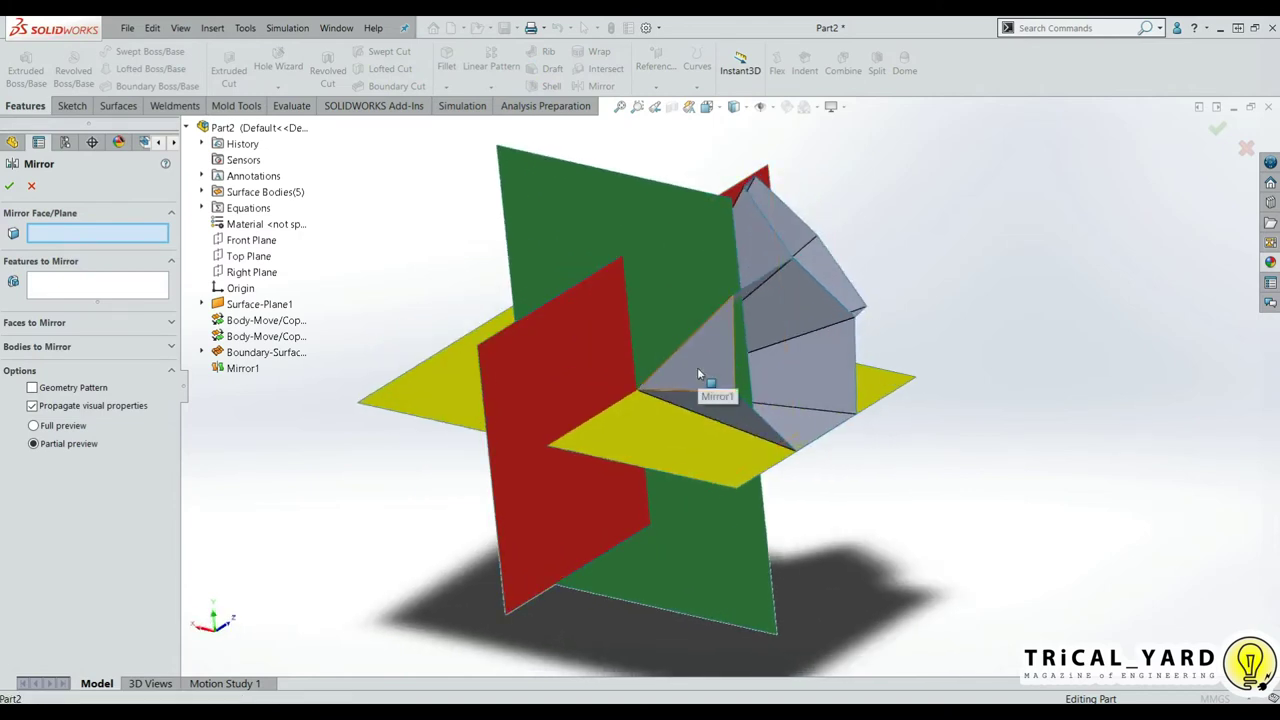
click(698, 374)
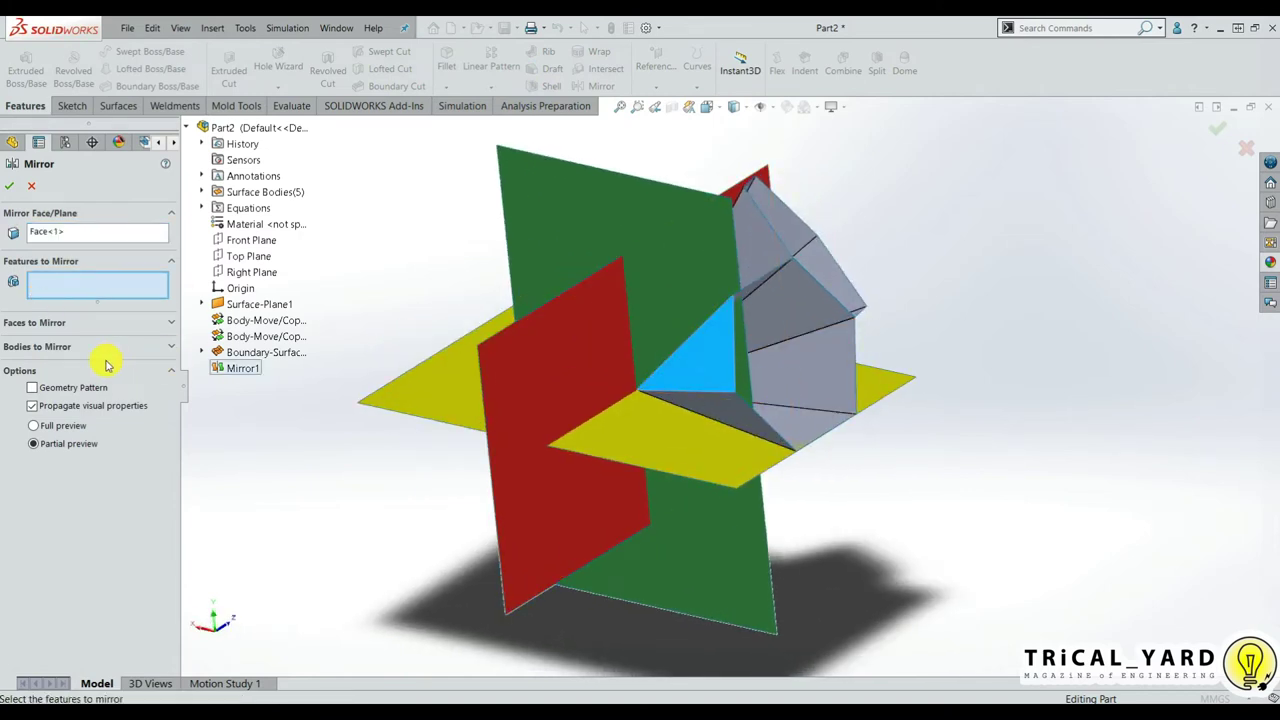
click(45, 347)
click(803, 399)
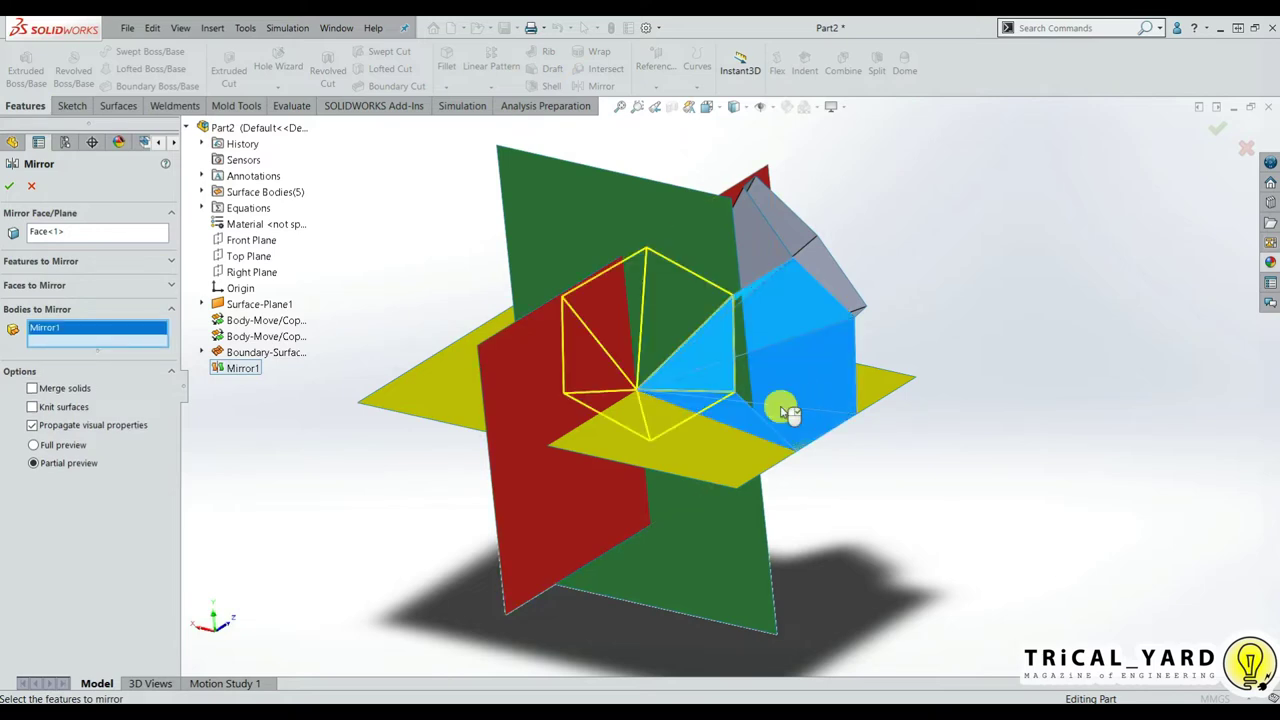
middle_drag(771, 409, 755, 482)
click(8, 186)
mouse_move(423, 463)
middle_down()
mouse_move(555, 333)
mouse_move(503, 251)
mouse_move(590, 340)
middle_up()
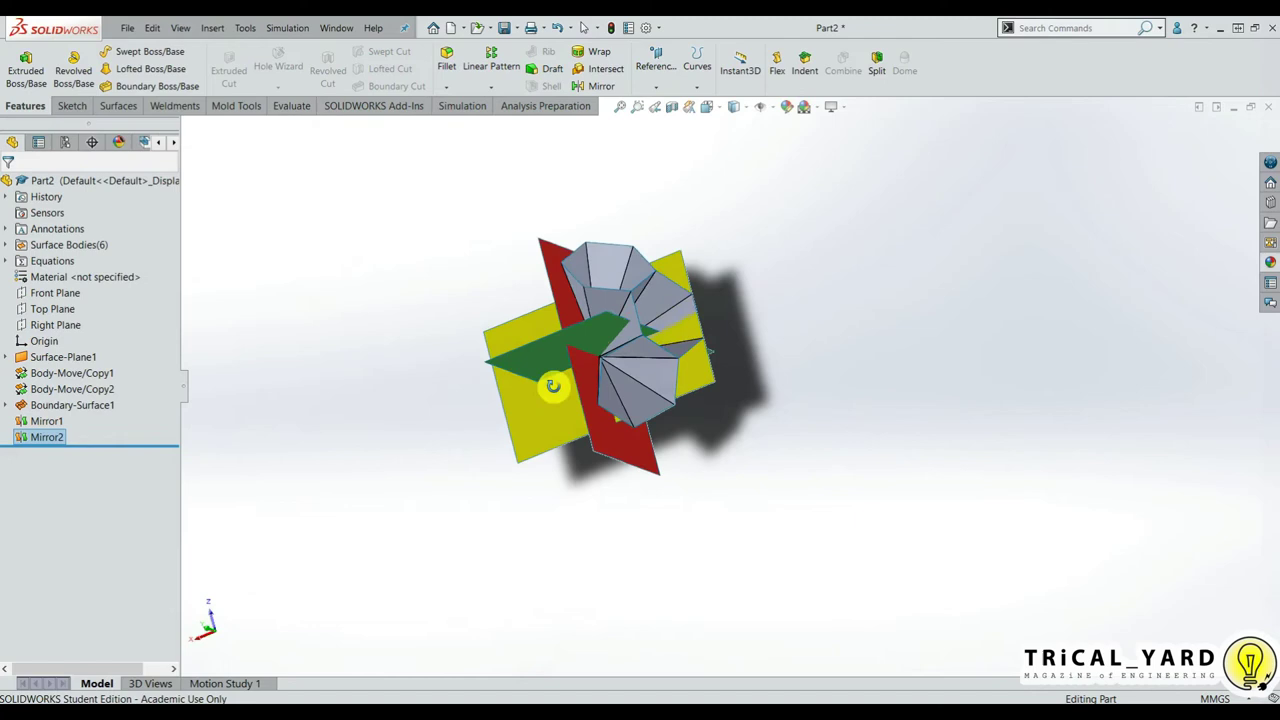
Step: Mirror the Mirror2 pyramid across a triangular face, creating Mirror3
scroll(602, 381, down, 3)
mouse_move(640, 380)
middle_down()
mouse_move(668, 300)
mouse_move(183, 323)
middle_up()
click(598, 86)
click(623, 360)
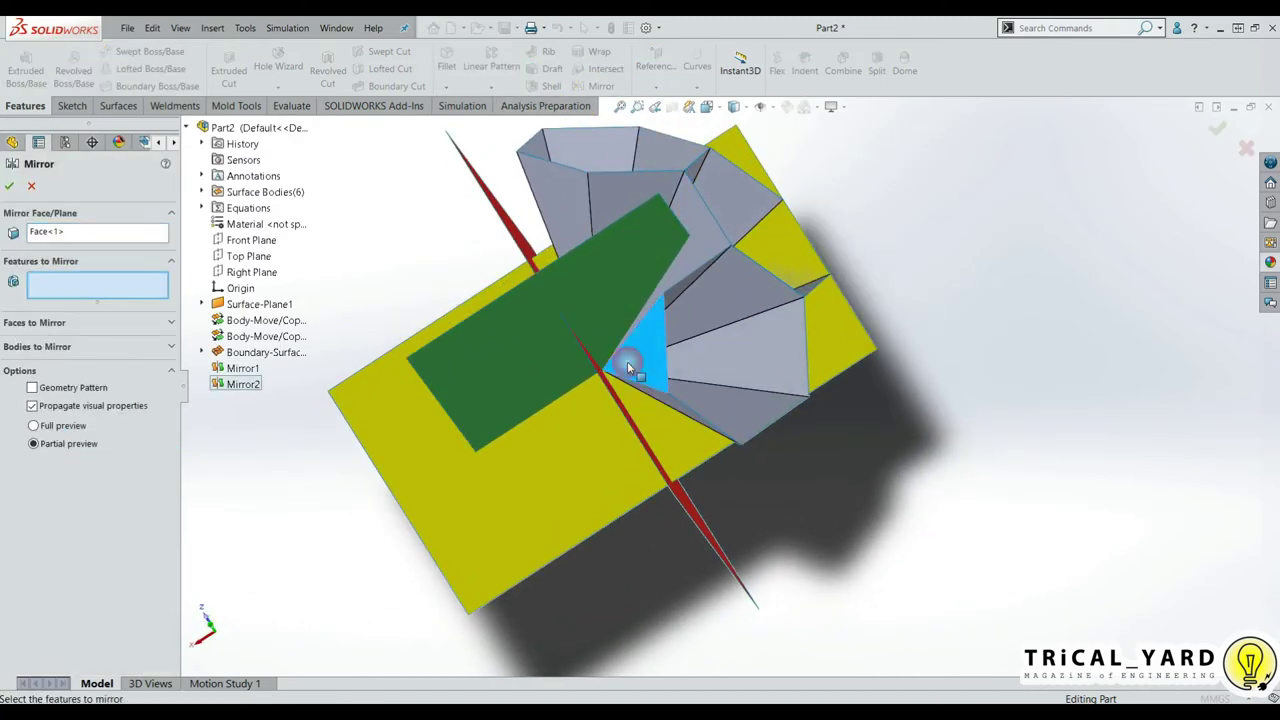
click(782, 356)
click(9, 188)
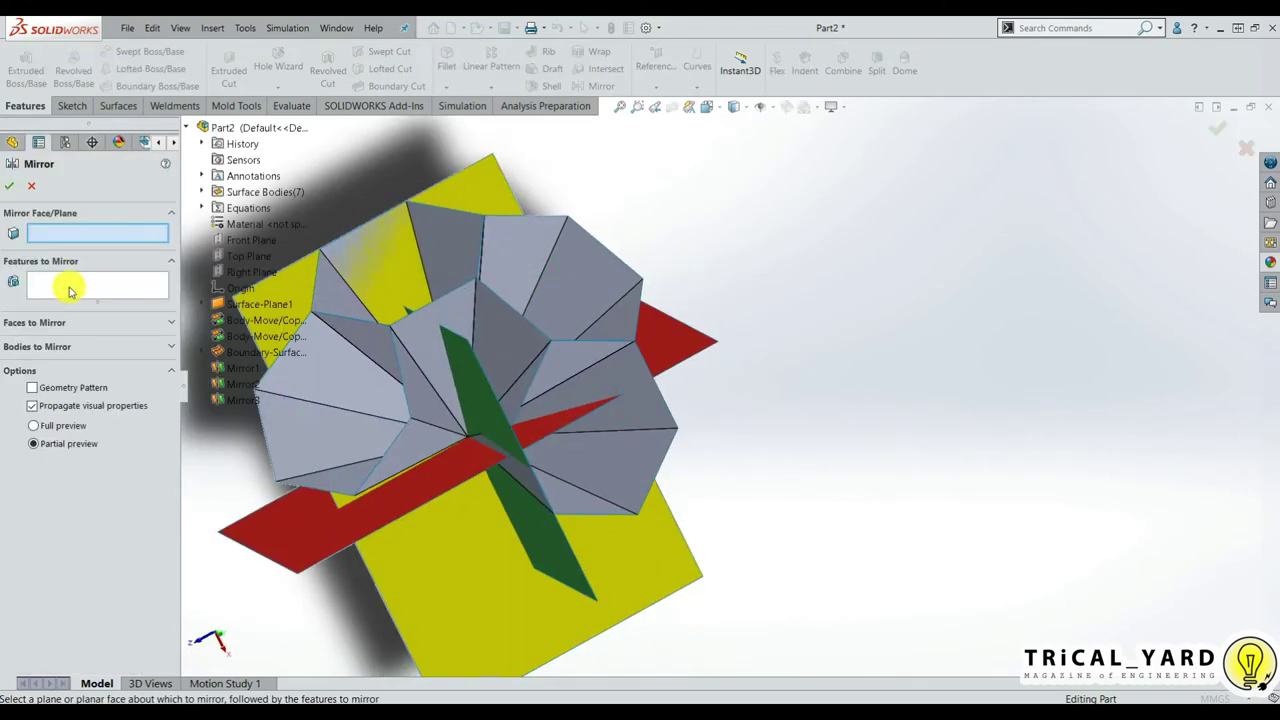
Step: Mirror Mirror3 across the adjacent face to create Mirror4, then start another mirror
click(615, 483)
key(Return)
mouse_move(623, 483)
middle_down()
mouse_move(594, 351)
mouse_move(636, 472)
middle_up()
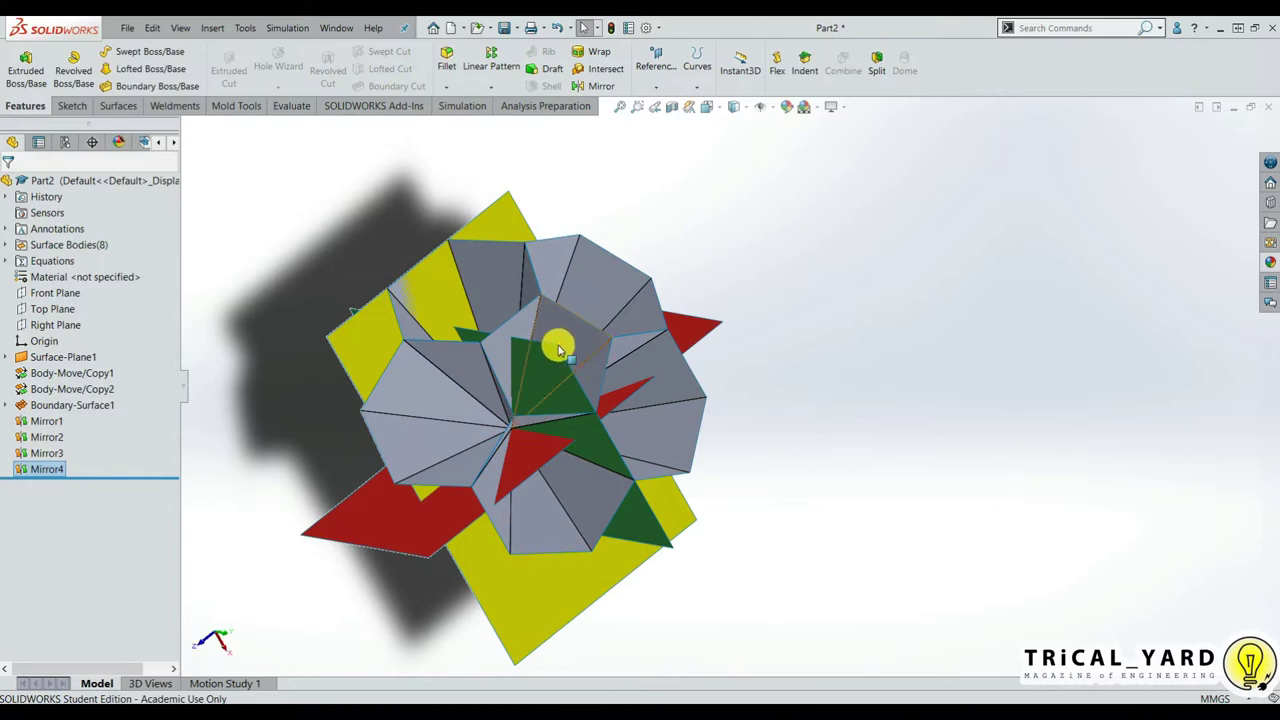
mouse_move(558, 405)
middle_down()
mouse_move(543, 400)
mouse_move(586, 229)
mouse_move(637, 410)
mouse_move(571, 406)
mouse_move(646, 357)
mouse_move(620, 380)
mouse_move(609, 346)
middle_up()
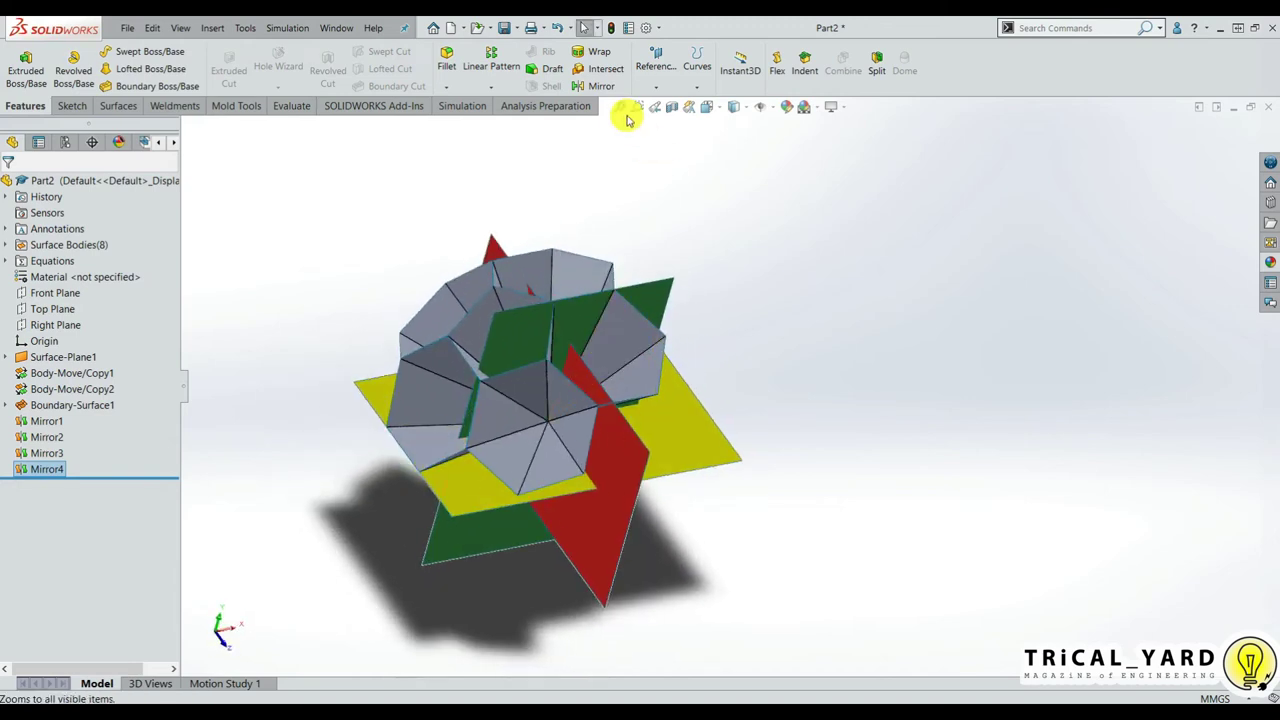
click(600, 85)
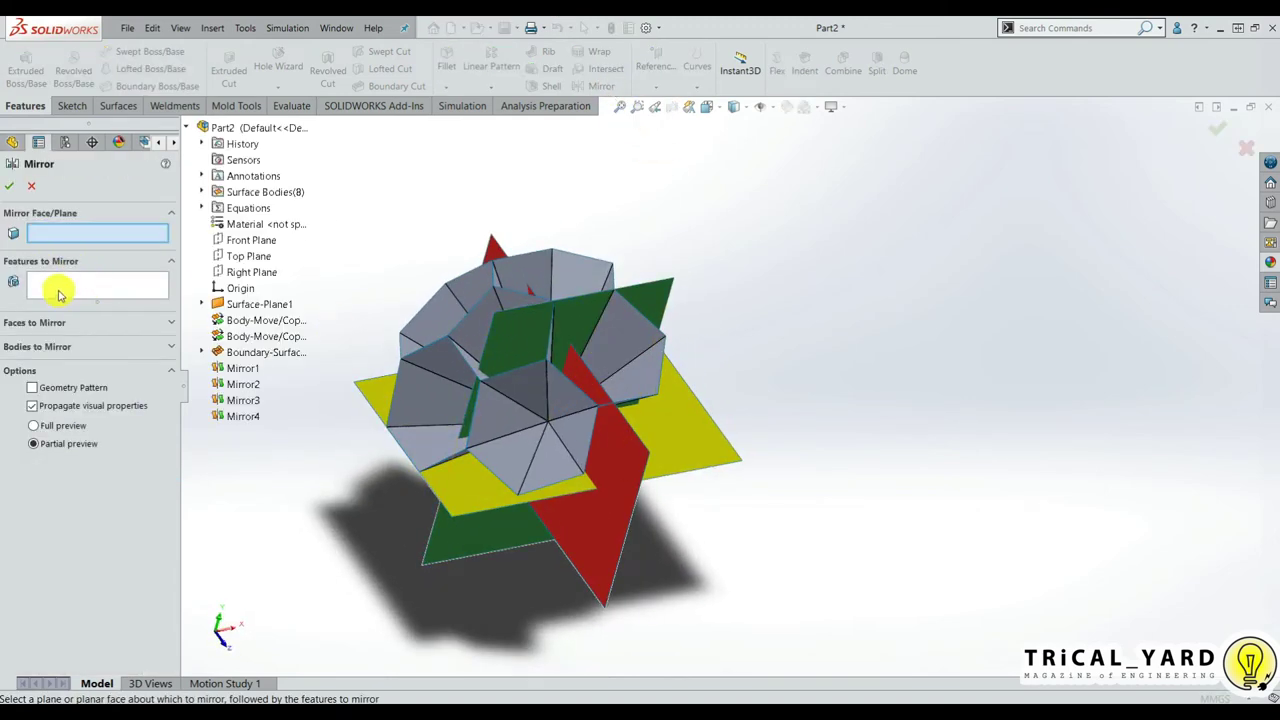
Step: Mirror Boundary-Surface1, Mirror1 and Mirror2 across a face, creating Mirror5
click(53, 347)
click(491, 451)
click(520, 280)
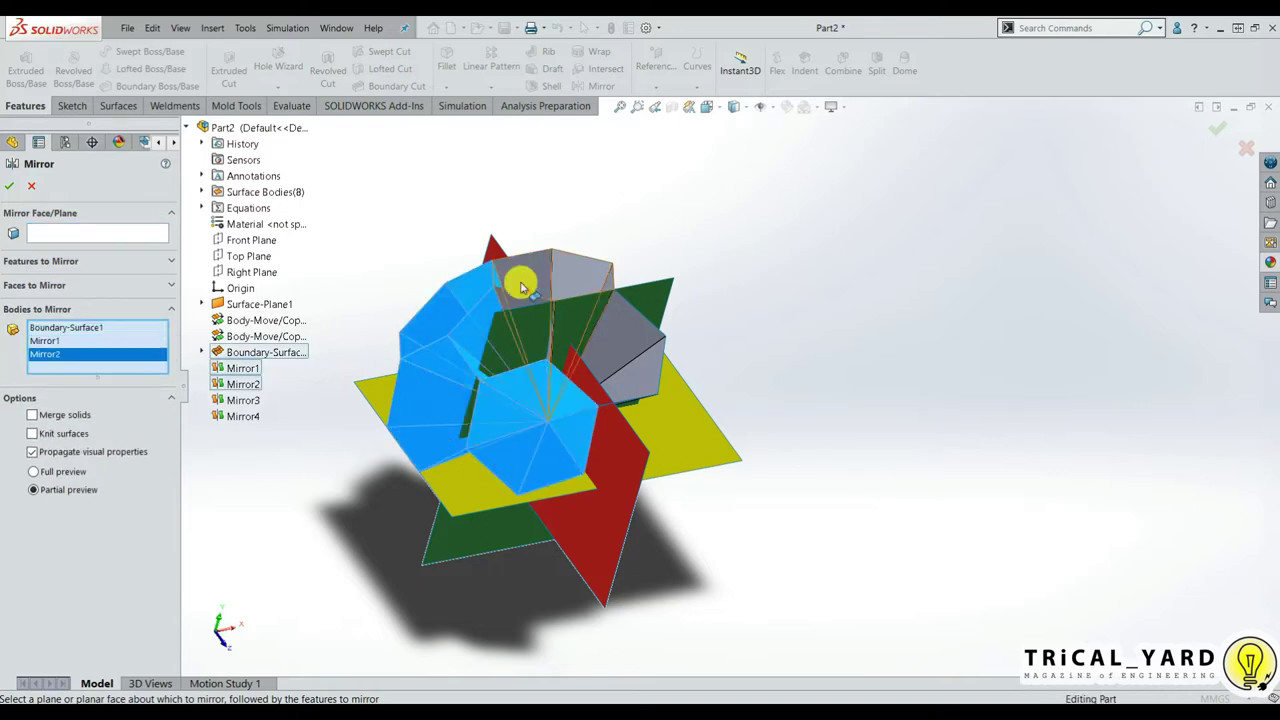
click(497, 420)
key(Return)
mouse_move(500, 406)
middle_down()
mouse_move(449, 374)
mouse_move(386, 589)
mouse_move(600, 325)
middle_up()
Step: Mirror Mirror3, Boundary-Surface1, Mirror4 and the other bodies across another face, creating Mirror6
click(606, 351)
click(529, 343)
middle_drag(529, 343, 457, 291)
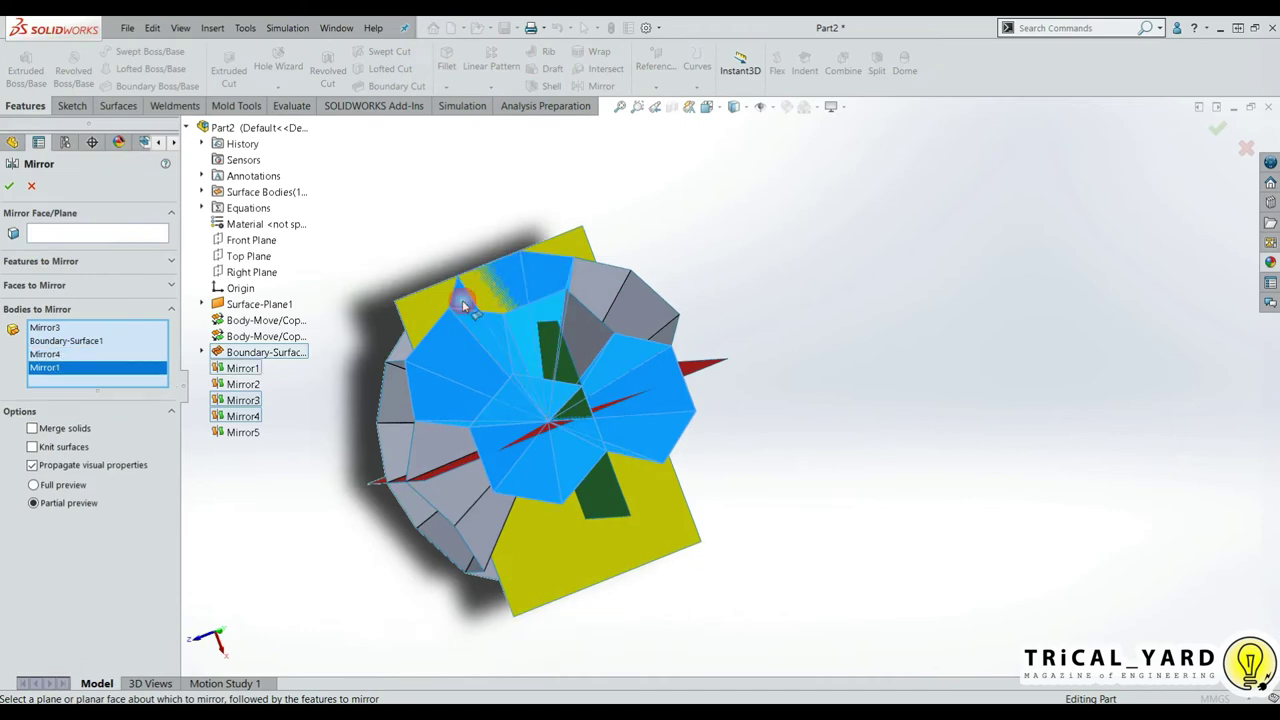
click(457, 291)
mouse_move(500, 400)
middle_down()
mouse_move(557, 349)
mouse_move(586, 363)
mouse_move(557, 275)
mouse_move(523, 251)
mouse_move(585, 342)
middle_up()
click(557, 349)
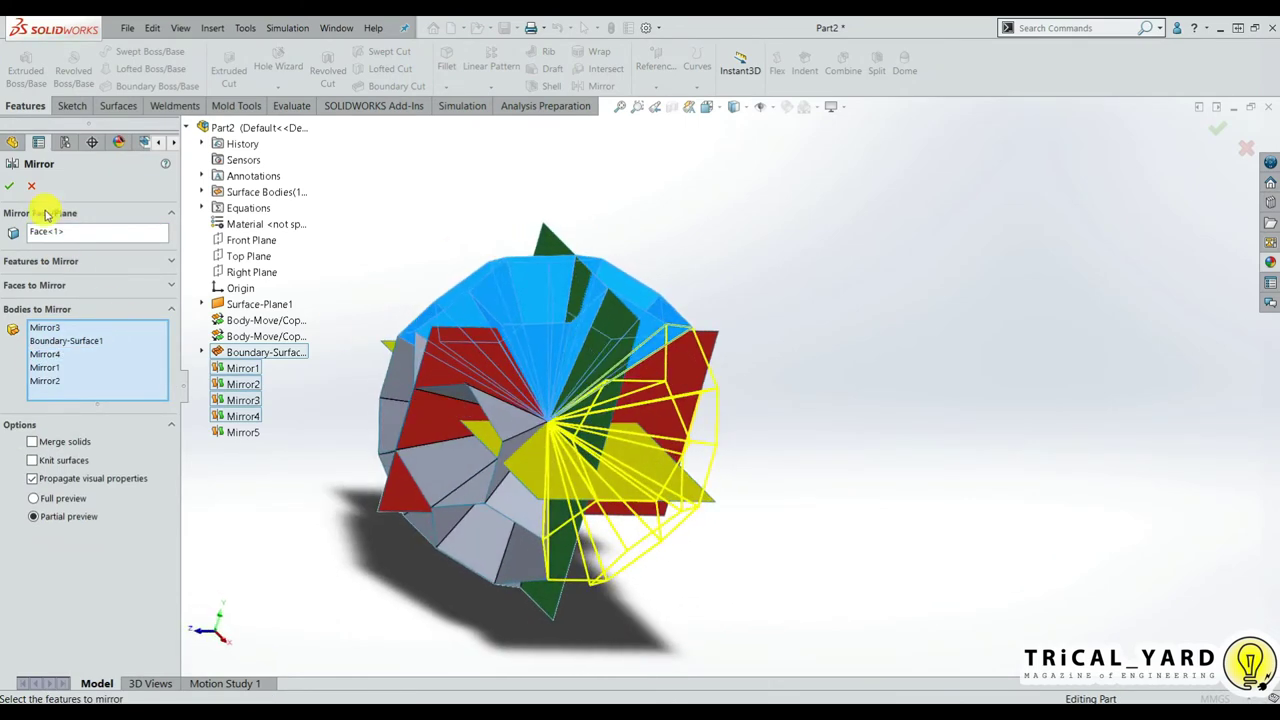
click(10, 186)
mouse_move(380, 400)
middle_down()
mouse_move(443, 480)
mouse_move(620, 525)
middle_up()
right_click(620, 525)
Step: Hide the three crossing plane surface bodies, leaving only the grey pyramid ball
mouse_move(614, 183)
middle_down()
mouse_move(618, 451)
mouse_move(609, 394)
middle_up()
right_click(604, 142)
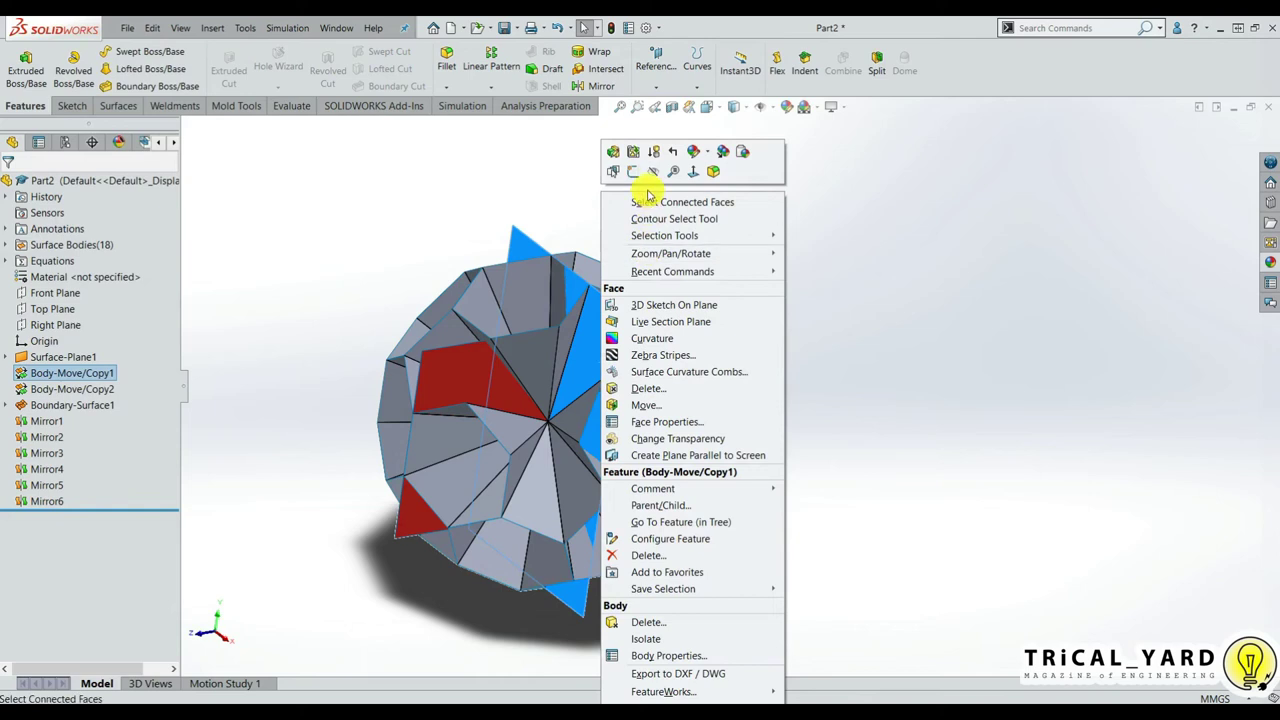
key(Escape)
mouse_move(650, 181)
middle_down()
mouse_move(505, 401)
mouse_move(631, 443)
mouse_move(692, 444)
mouse_move(608, 466)
mouse_move(694, 400)
mouse_move(689, 443)
mouse_move(567, 425)
mouse_move(563, 391)
middle_up()
click(641, 345)
click(731, 334)
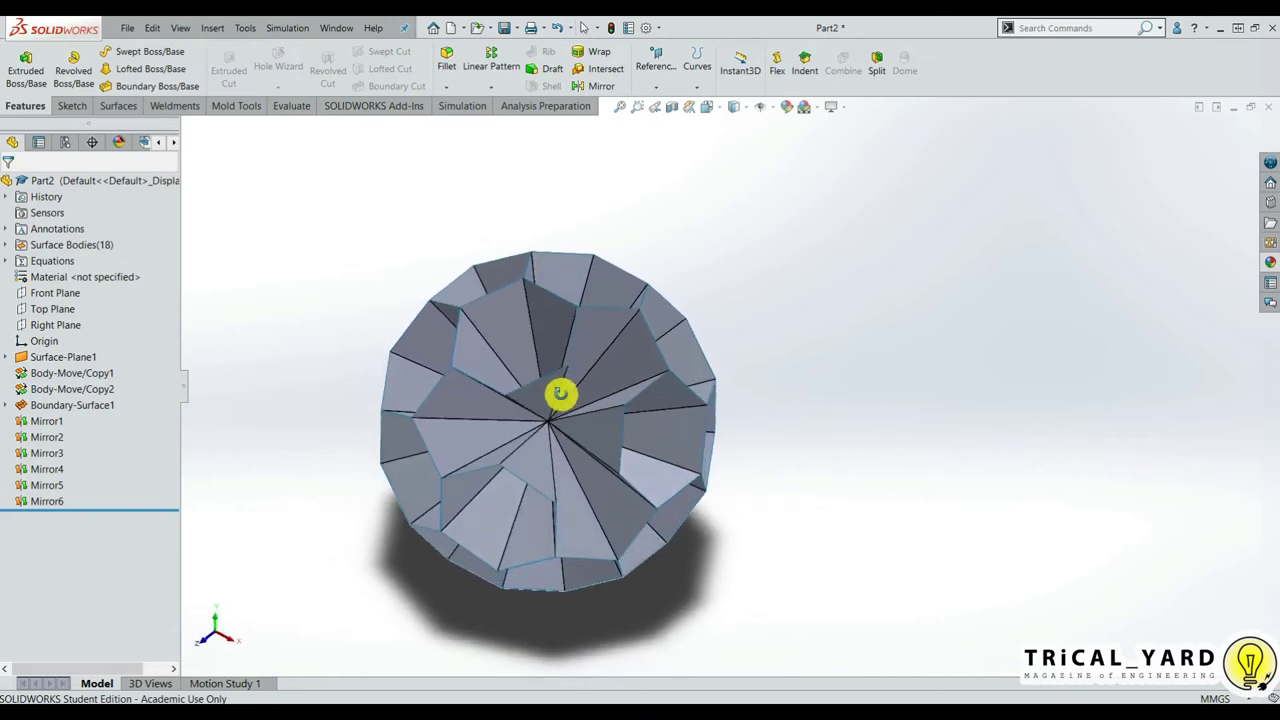
Step: Mirror a body across a new model face, creating Mirror7
click(601, 86)
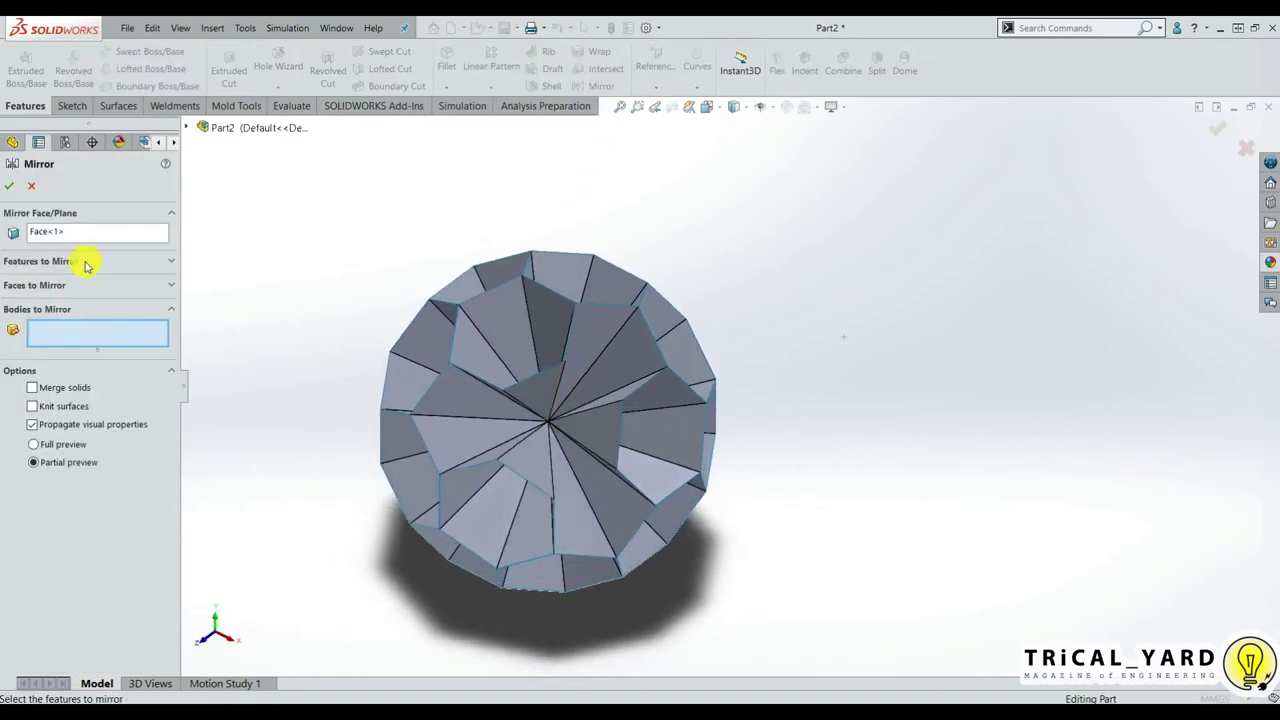
click(60, 232)
right_click(56, 230)
click(80, 244)
click(530, 393)
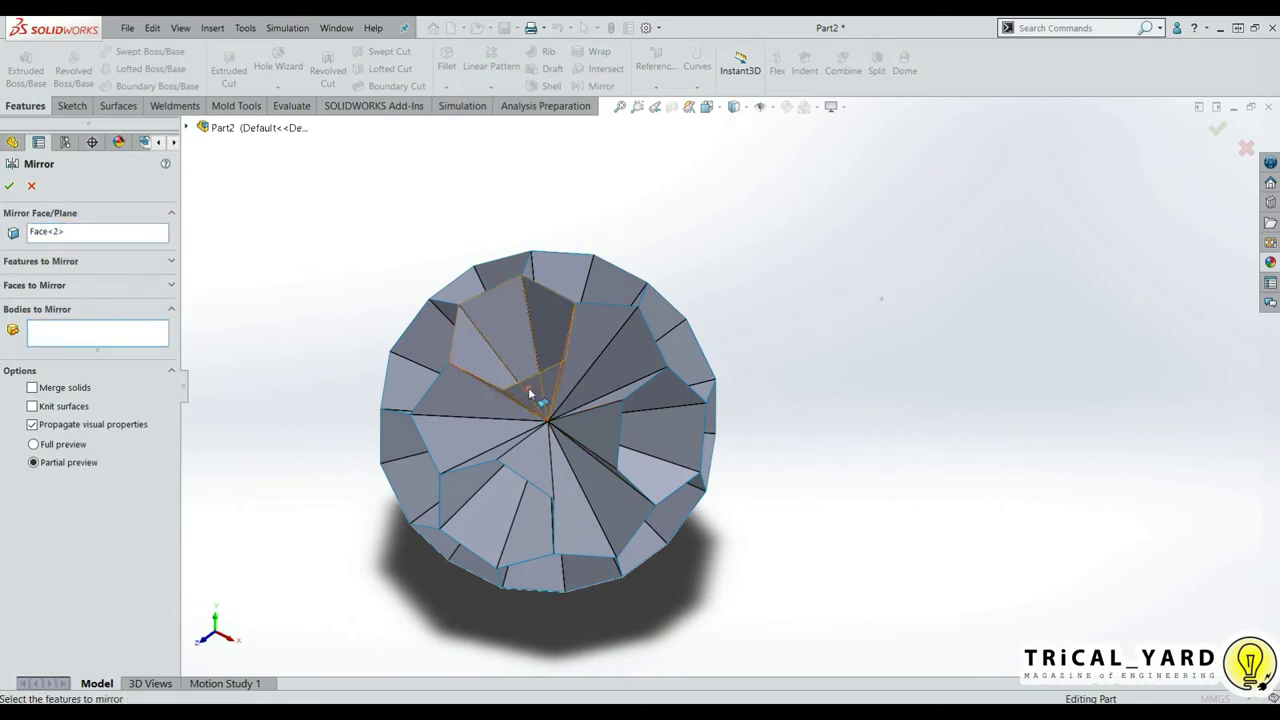
click(58, 344)
click(528, 343)
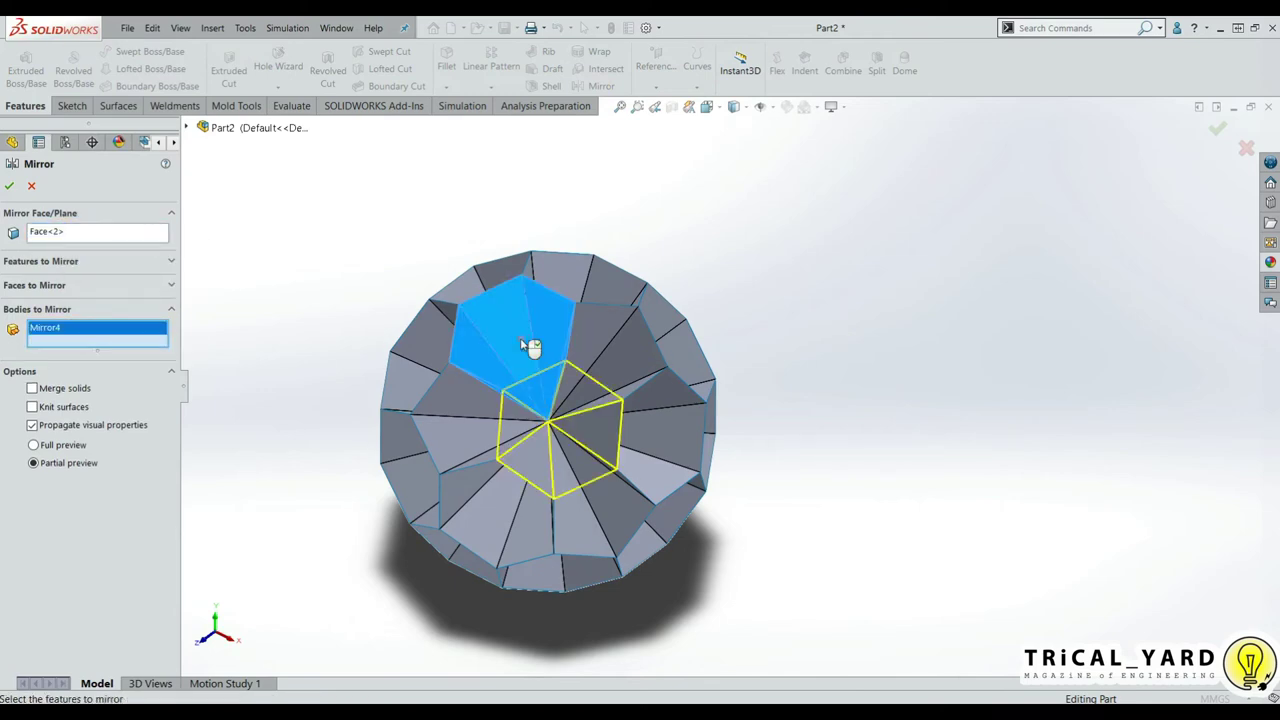
key(Return)
mouse_move(525, 338)
middle_down()
mouse_move(606, 471)
mouse_move(621, 448)
mouse_move(537, 406)
middle_up()
click(889, 536)
mouse_move(889, 536)
middle_down()
mouse_move(606, 409)
mouse_move(734, 423)
mouse_move(789, 403)
mouse_move(729, 475)
mouse_move(771, 474)
mouse_move(760, 506)
mouse_move(771, 466)
middle_up()
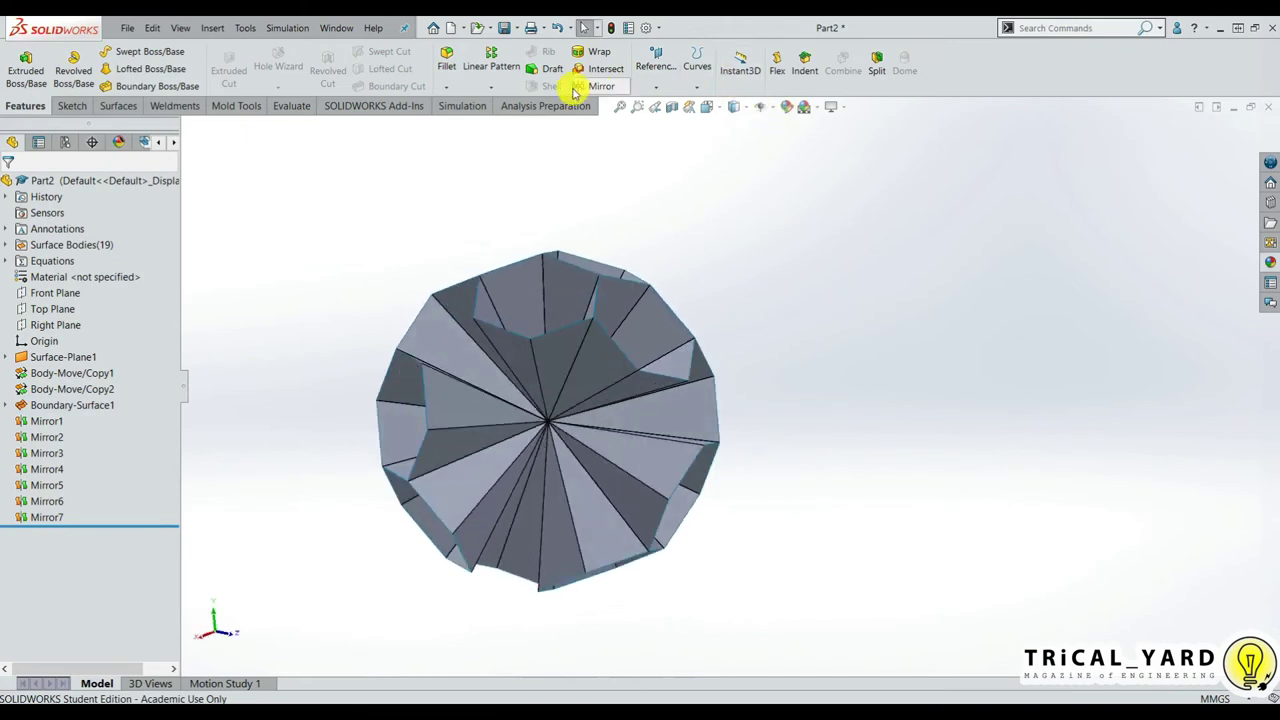
Step: Mirror two bodies across another model face, creating Mirror8
click(576, 88)
click(537, 390)
click(540, 320)
click(629, 371)
key(Return)
Step: Mirror further bodies across triangular faces to create Mirror9 and Mirror10, closing the ball
key(Return)
click(541, 411)
click(40, 348)
click(462, 440)
key(Return)
key(Return)
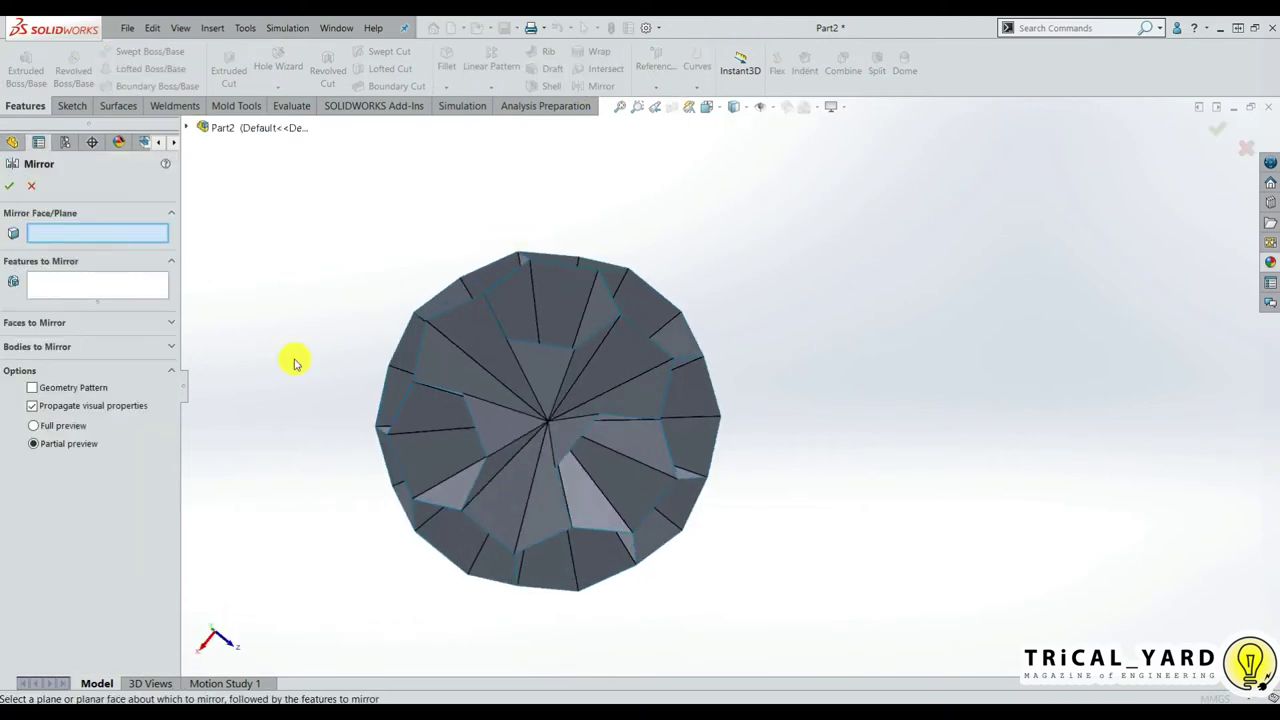
click(537, 368)
click(540, 335)
key(Return)
mouse_move(543, 371)
middle_down()
mouse_move(797, 449)
mouse_move(589, 534)
mouse_move(483, 505)
mouse_move(734, 563)
mouse_move(960, 509)
mouse_move(1023, 434)
middle_up()
mouse_move(650, 445)
middle_down()
mouse_move(594, 203)
mouse_move(594, 309)
mouse_move(680, 340)
middle_up()
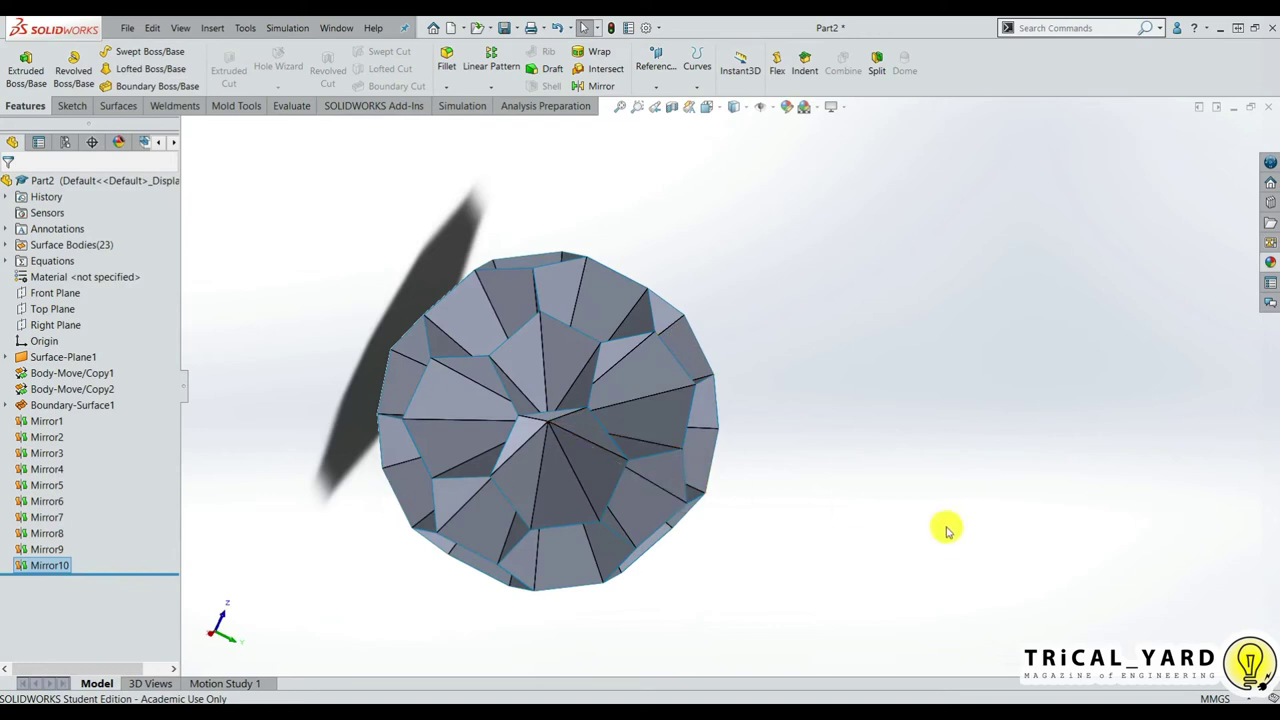
Step: Start a new sketch on the Front Plane, viewed normal to it
key(ctrl+1)
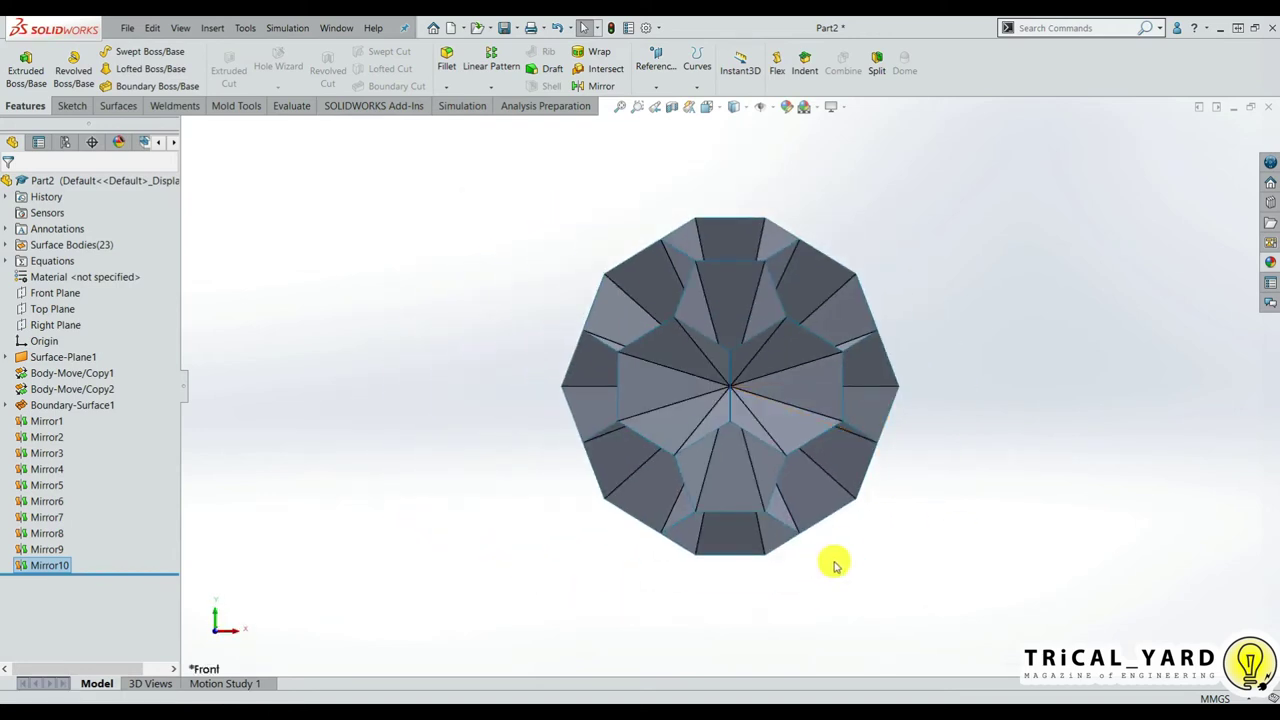
key(ctrl+7)
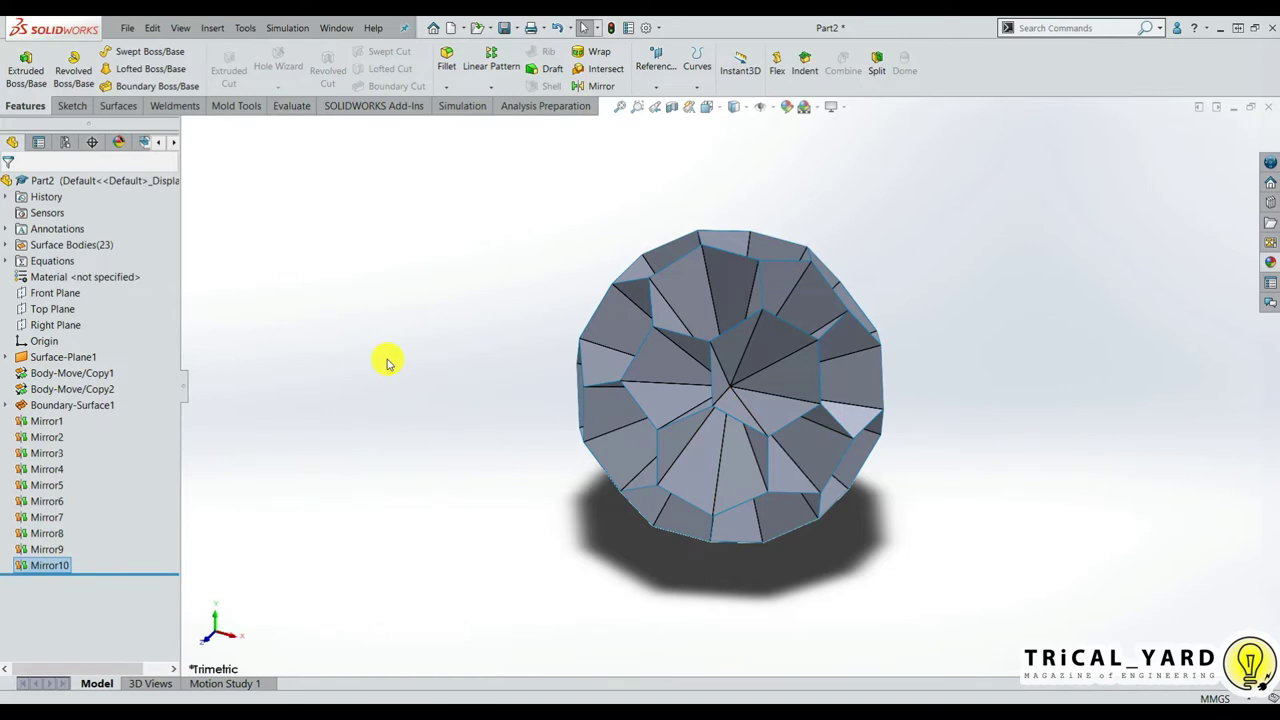
right_click(54, 300)
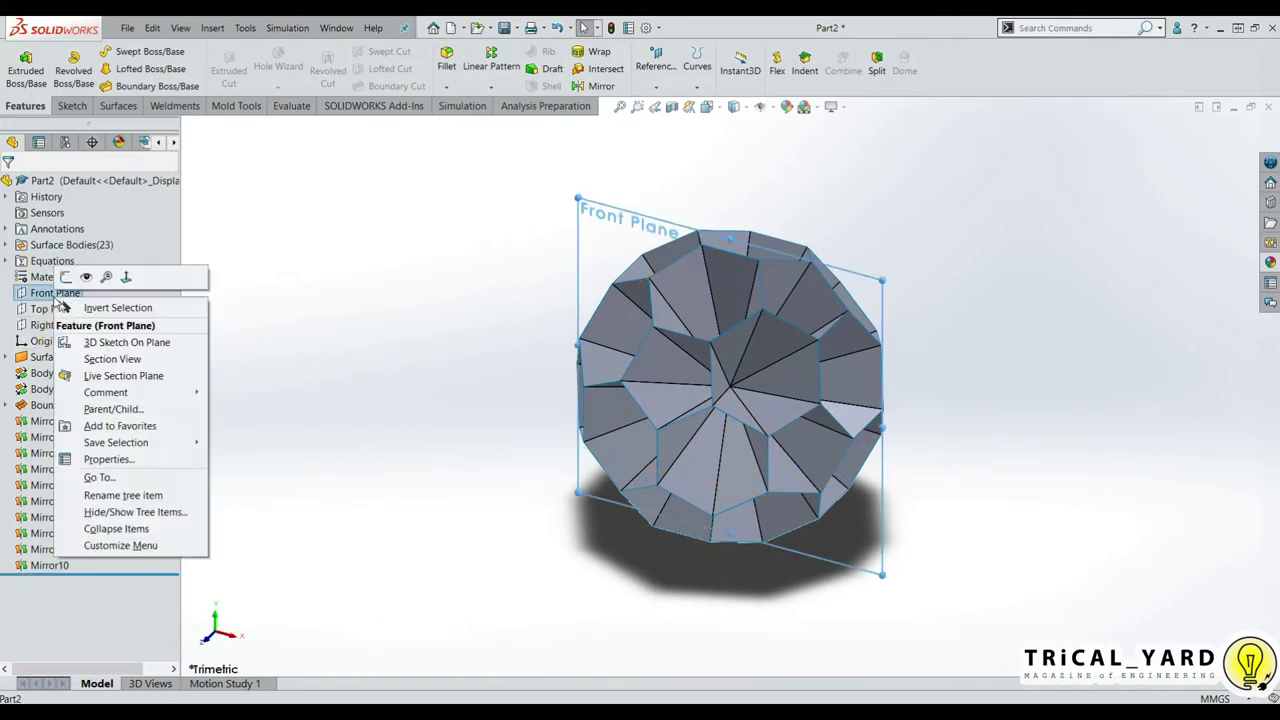
click(131, 279)
right_click(73, 299)
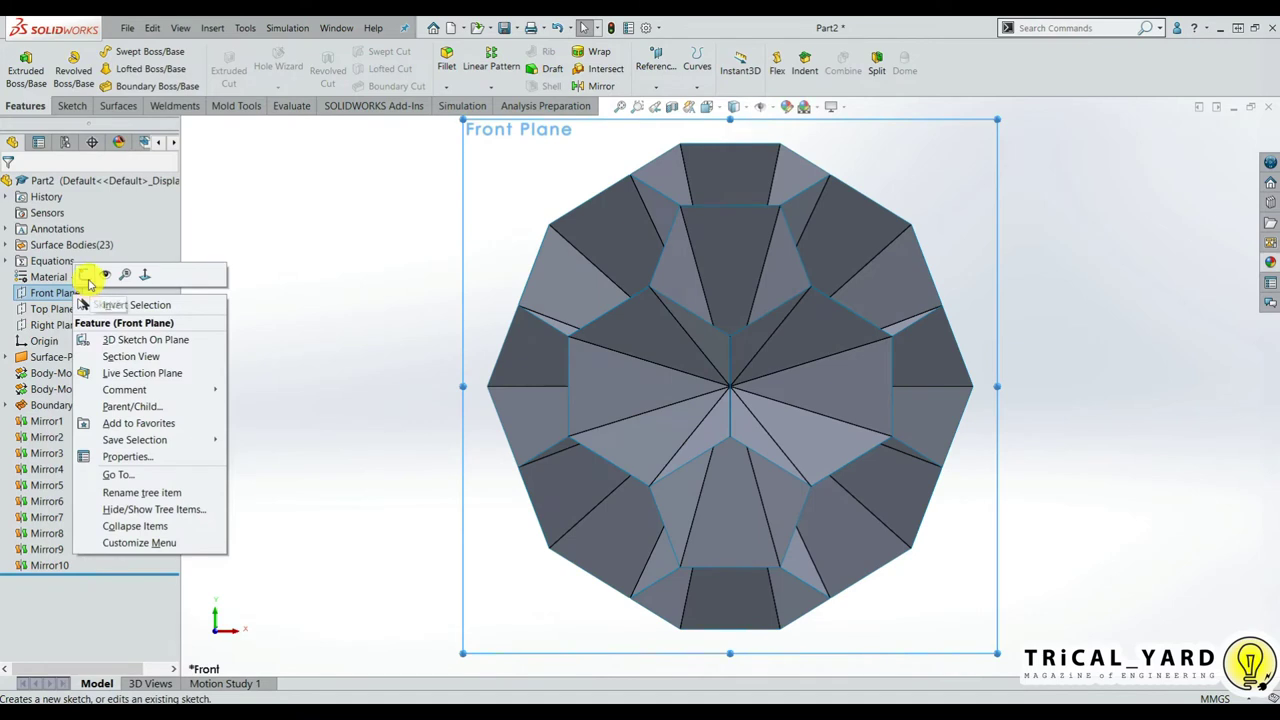
click(75, 256)
Step: Draw a vertical midpoint centerline through the origin
click(134, 51)
click(165, 62)
click(31, 401)
click(728, 388)
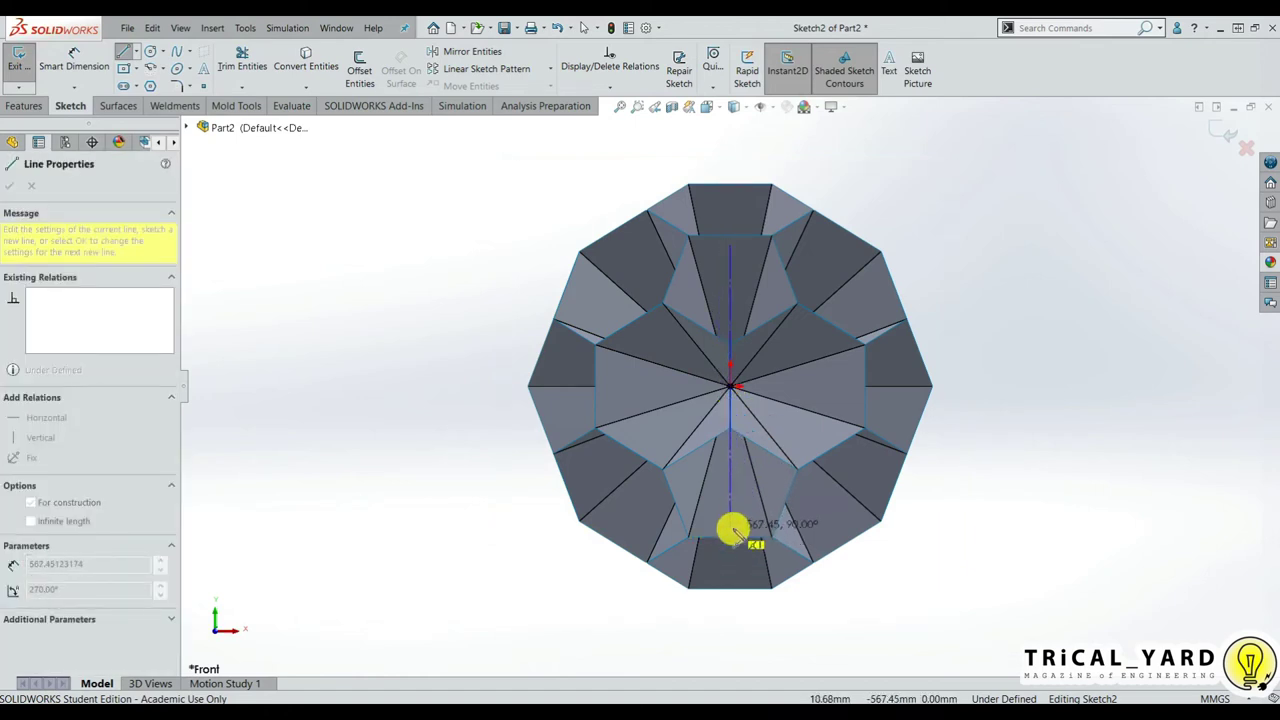
click(733, 530)
right_click(1024, 546)
click(1052, 556)
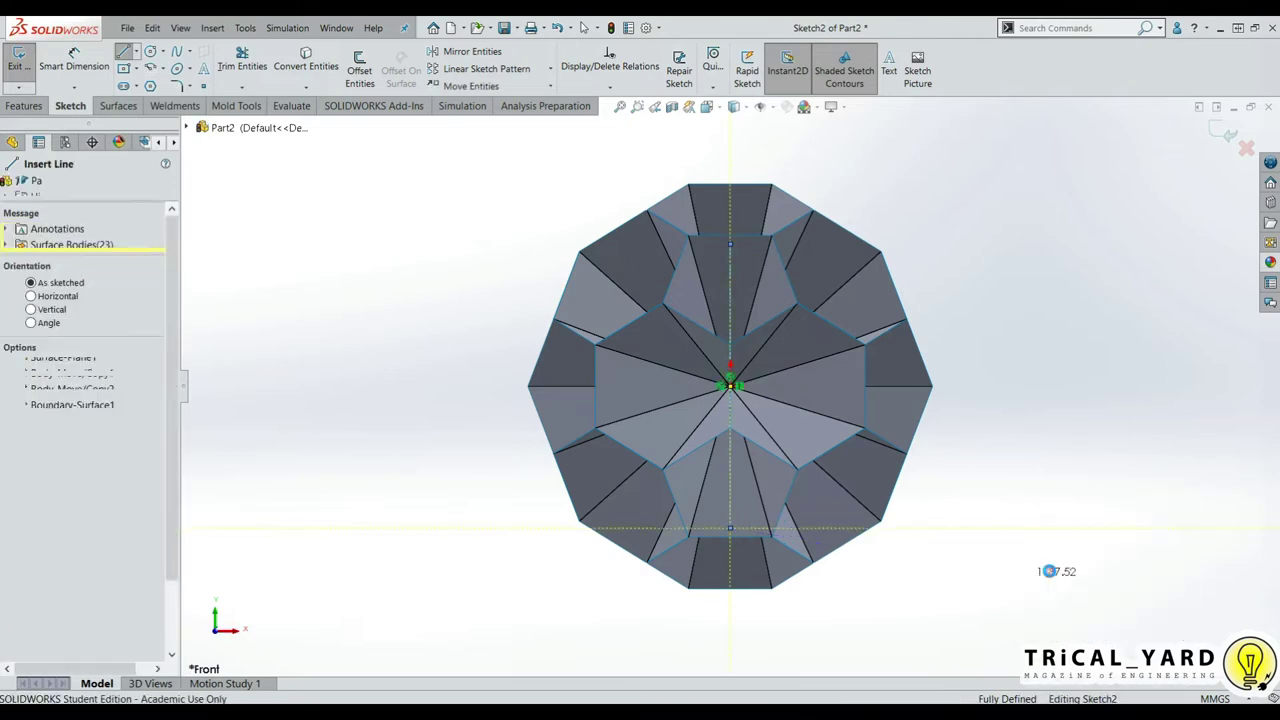
click(152, 53)
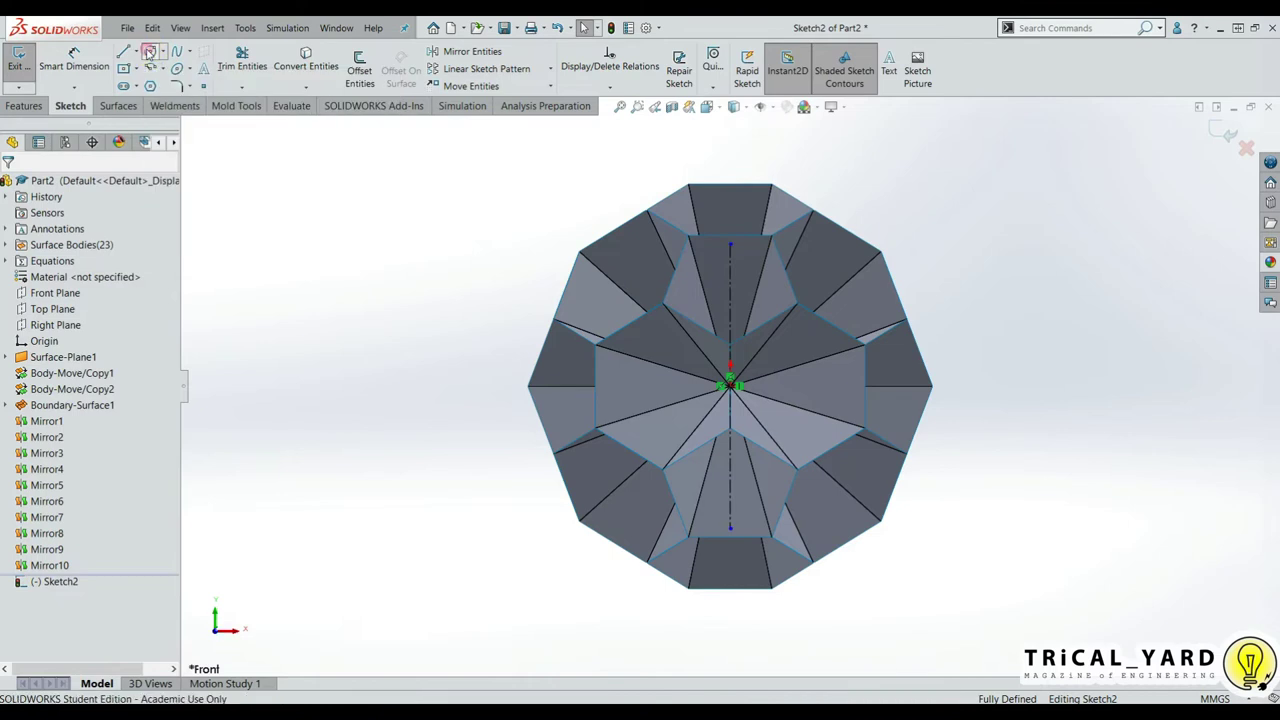
Step: Draw a circle centred on the origin and dimension its diameter to 1000 mm
click(730, 387)
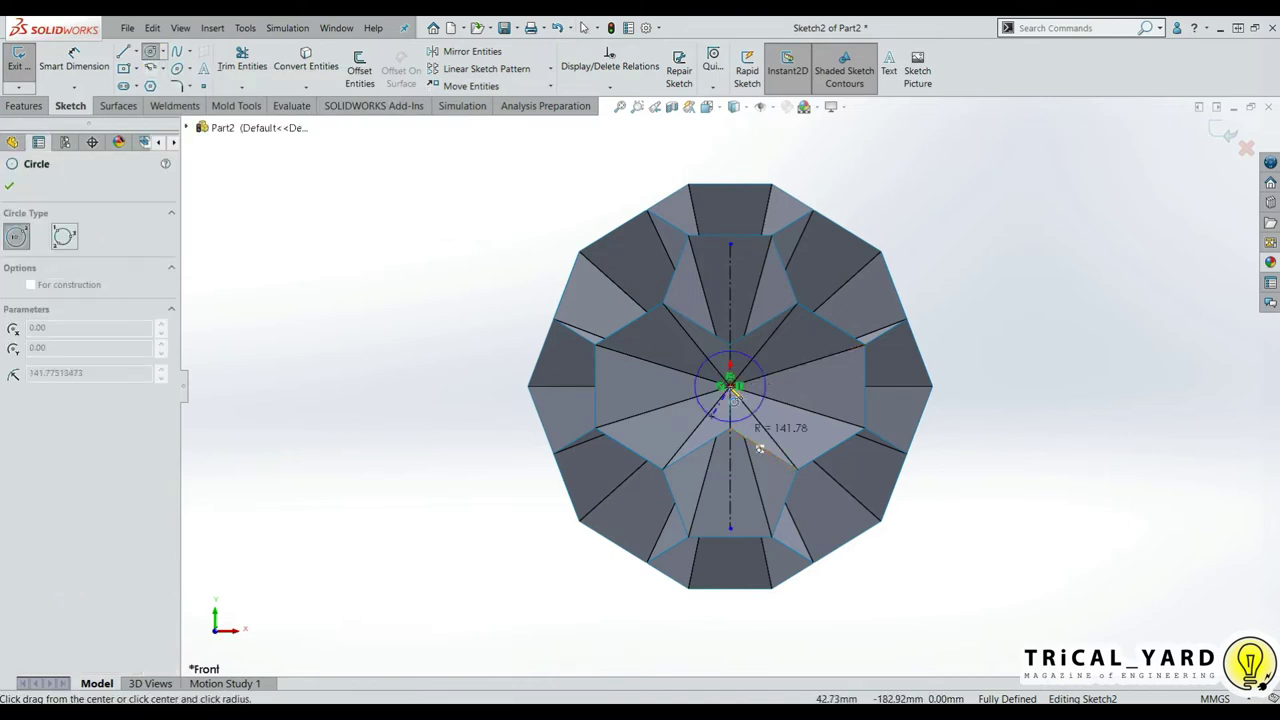
click(730, 525)
right_click(1066, 583)
click(1078, 573)
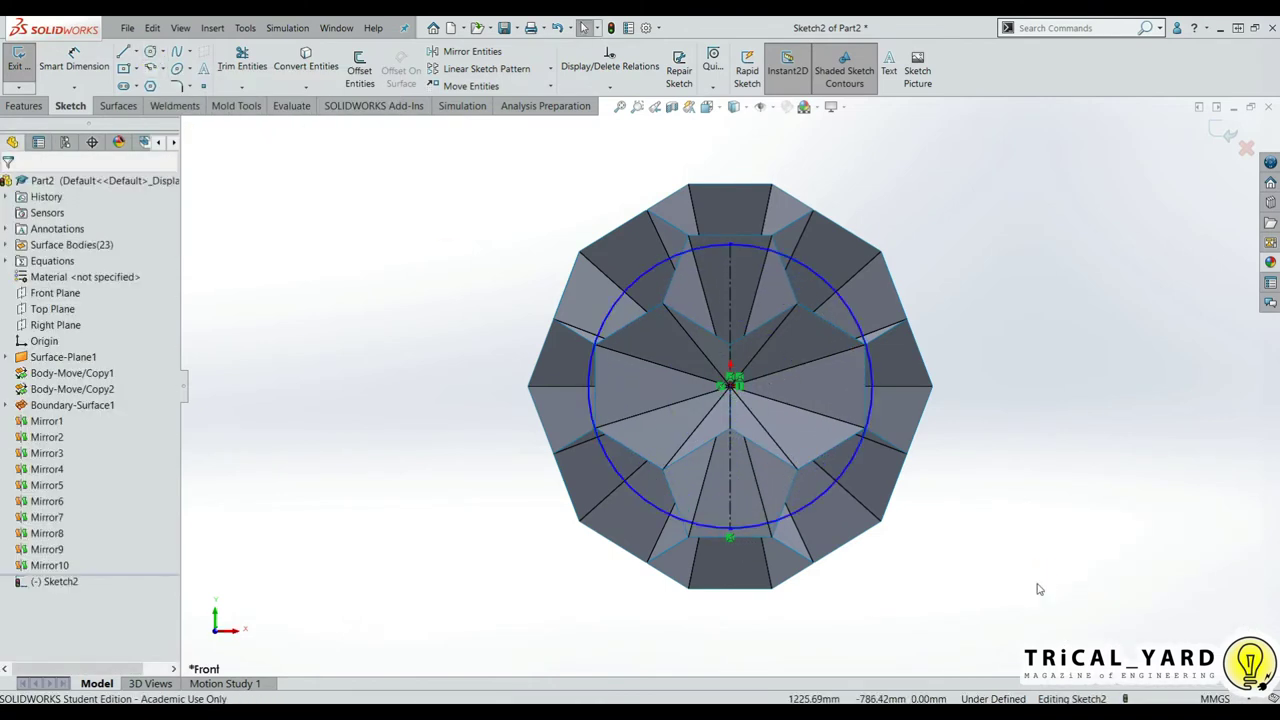
right_drag(1038, 589, 1041, 470)
click(860, 442)
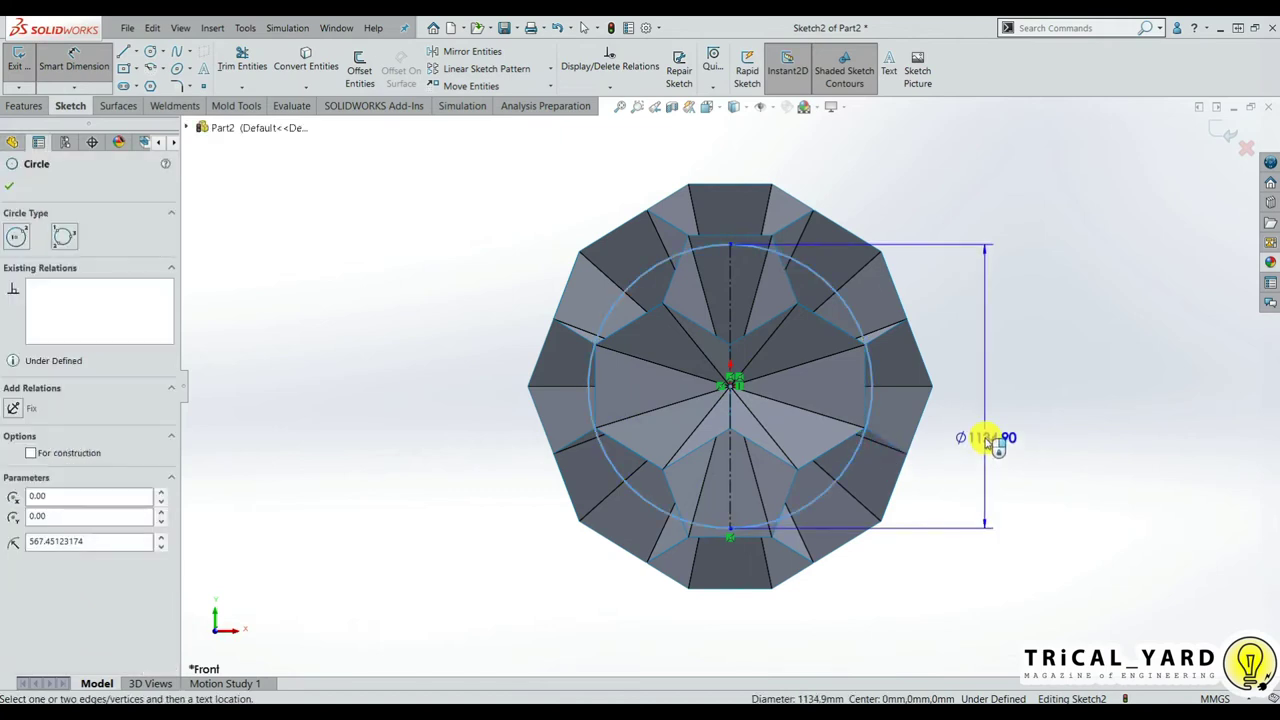
click(986, 437)
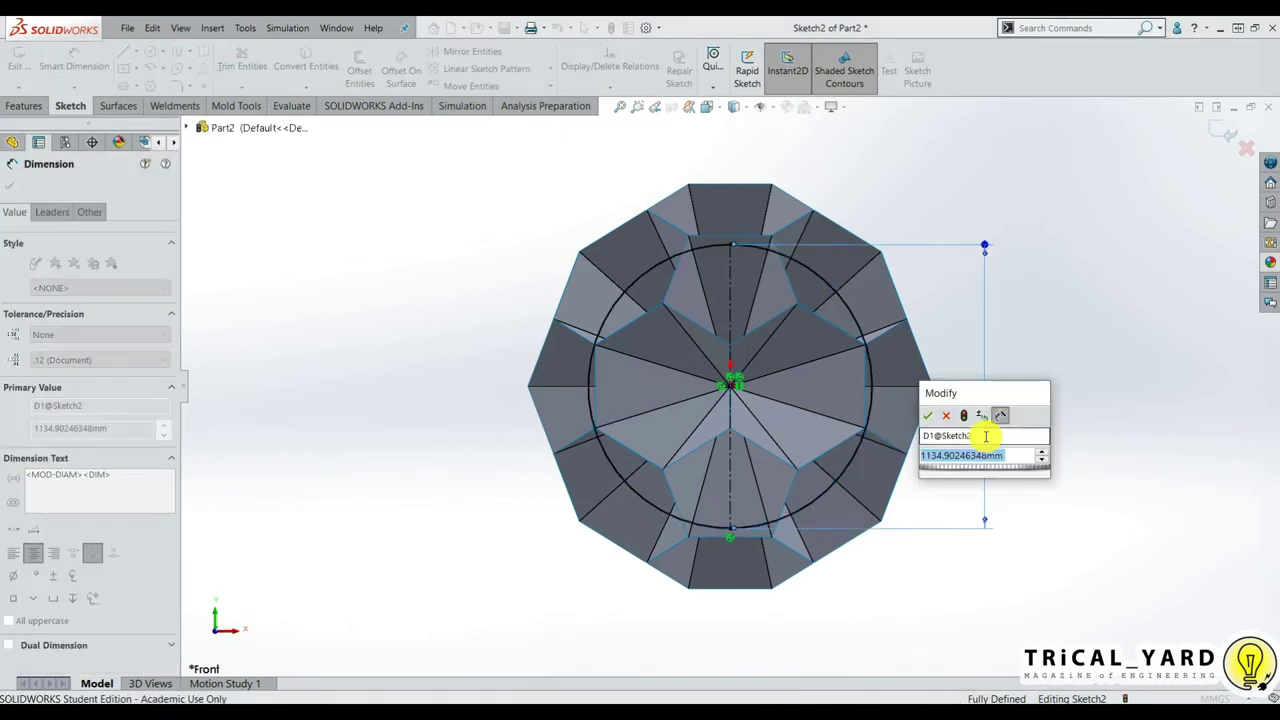
text(1000)
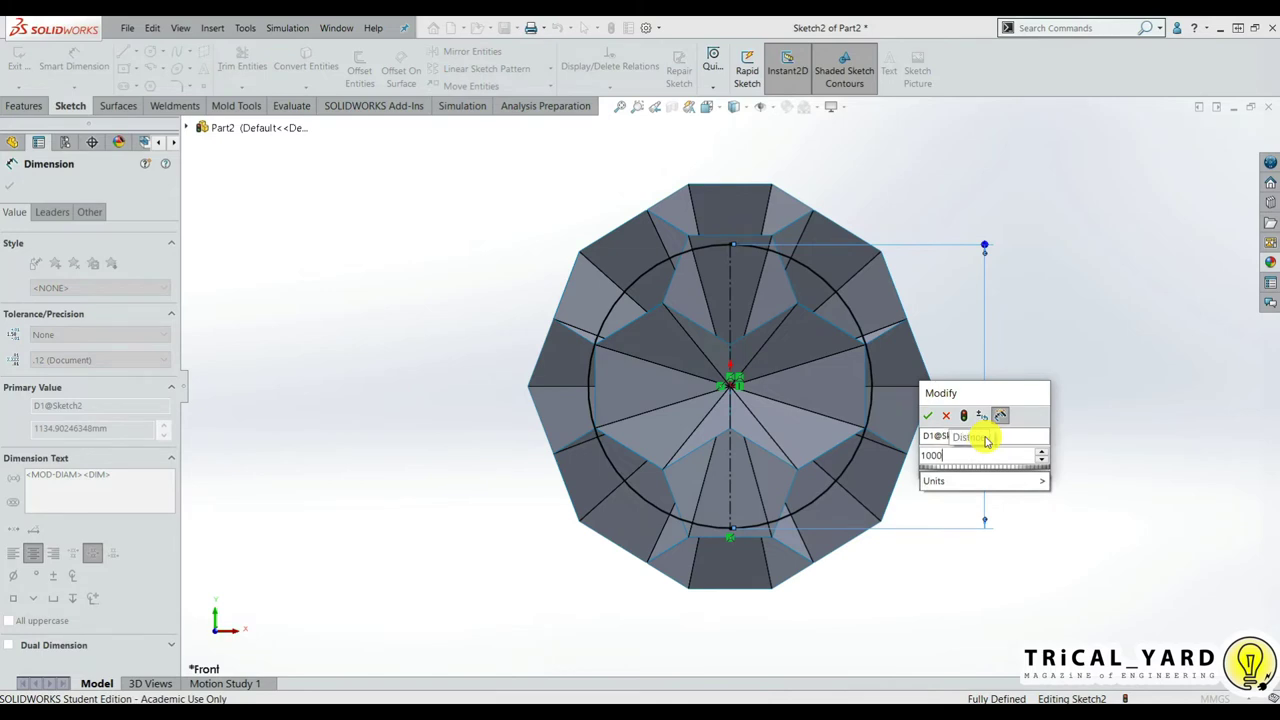
key(Return)
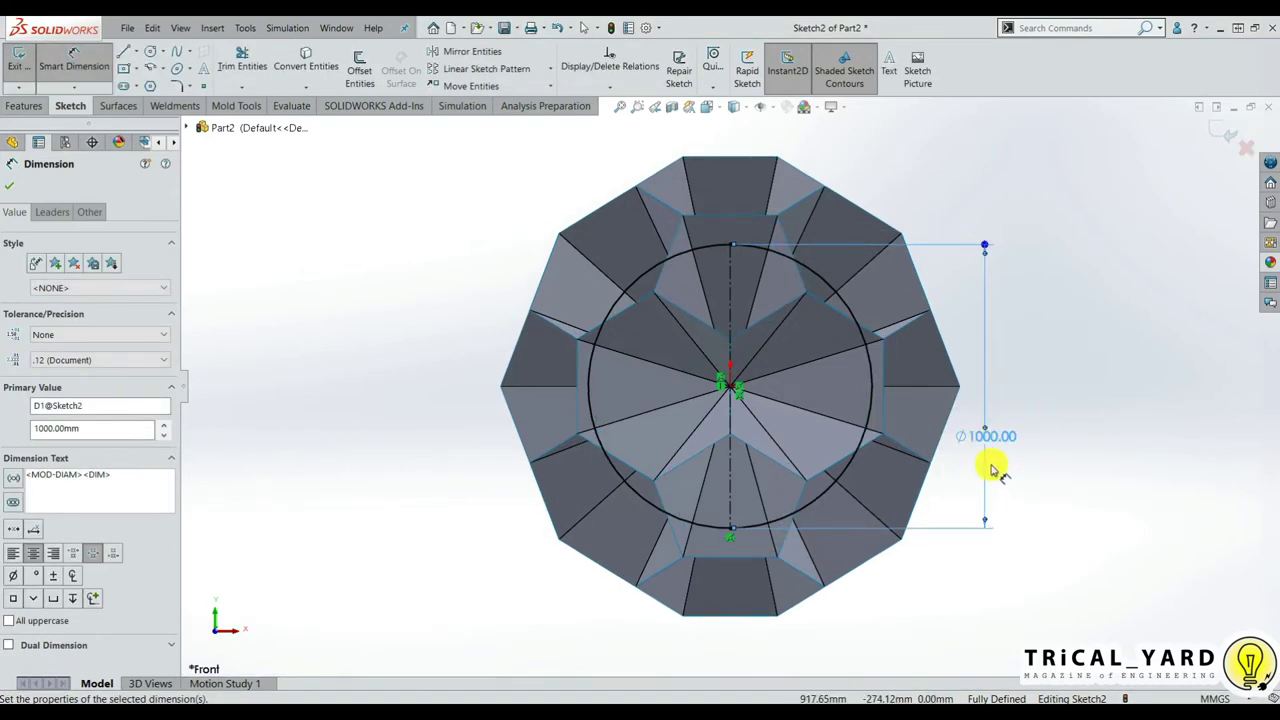
click(1057, 520)
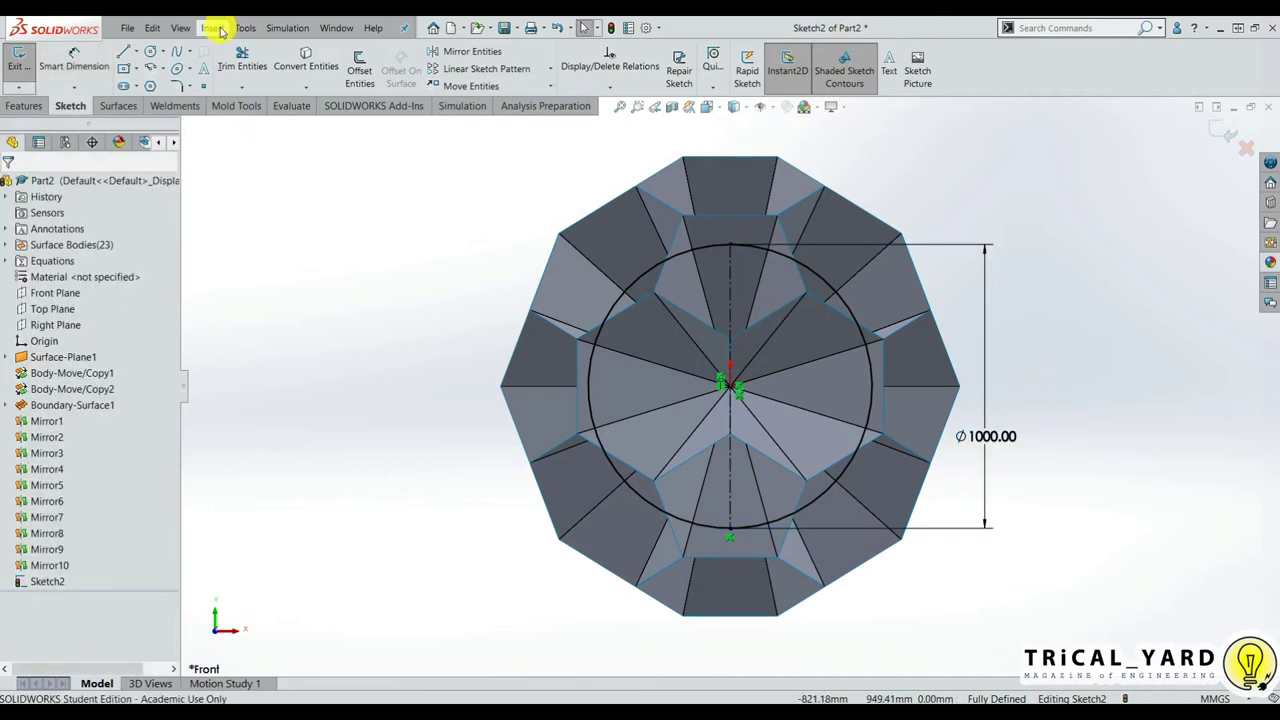
Step: Add global variable D = 1200 in the Equations manager, alongside L = 1000
click(243, 28)
click(290, 563)
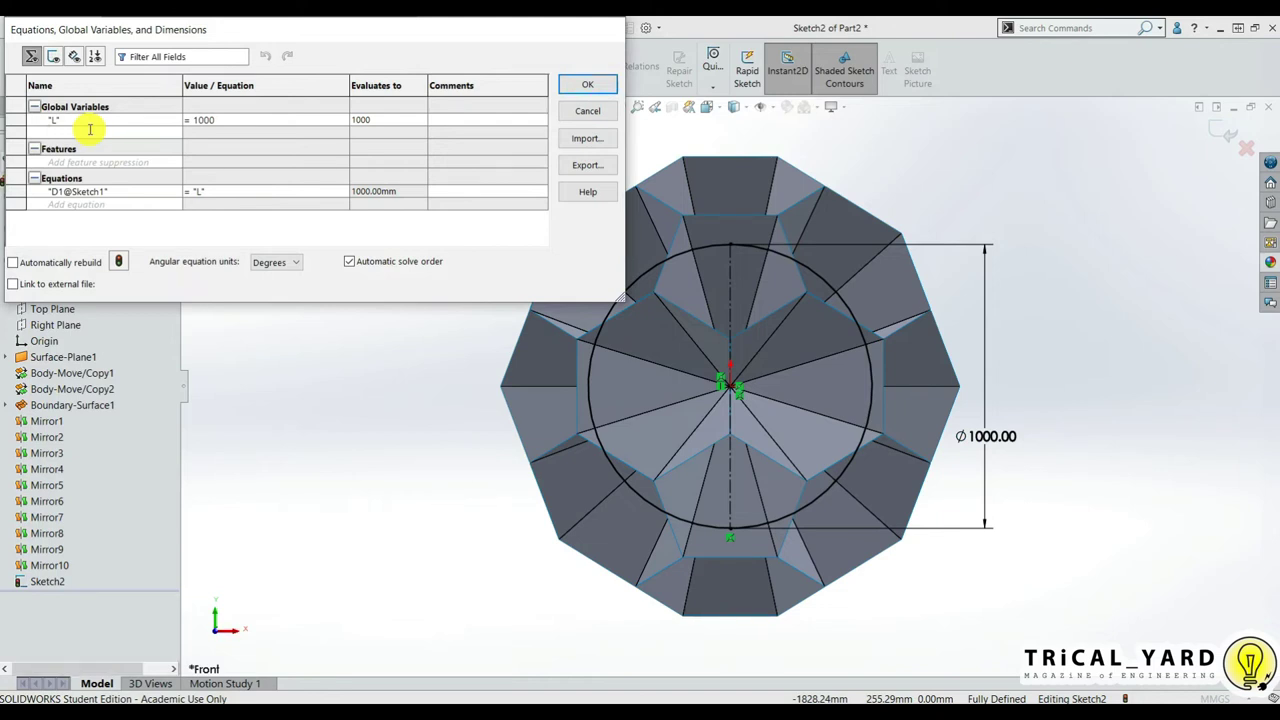
text(D)
key(Tab)
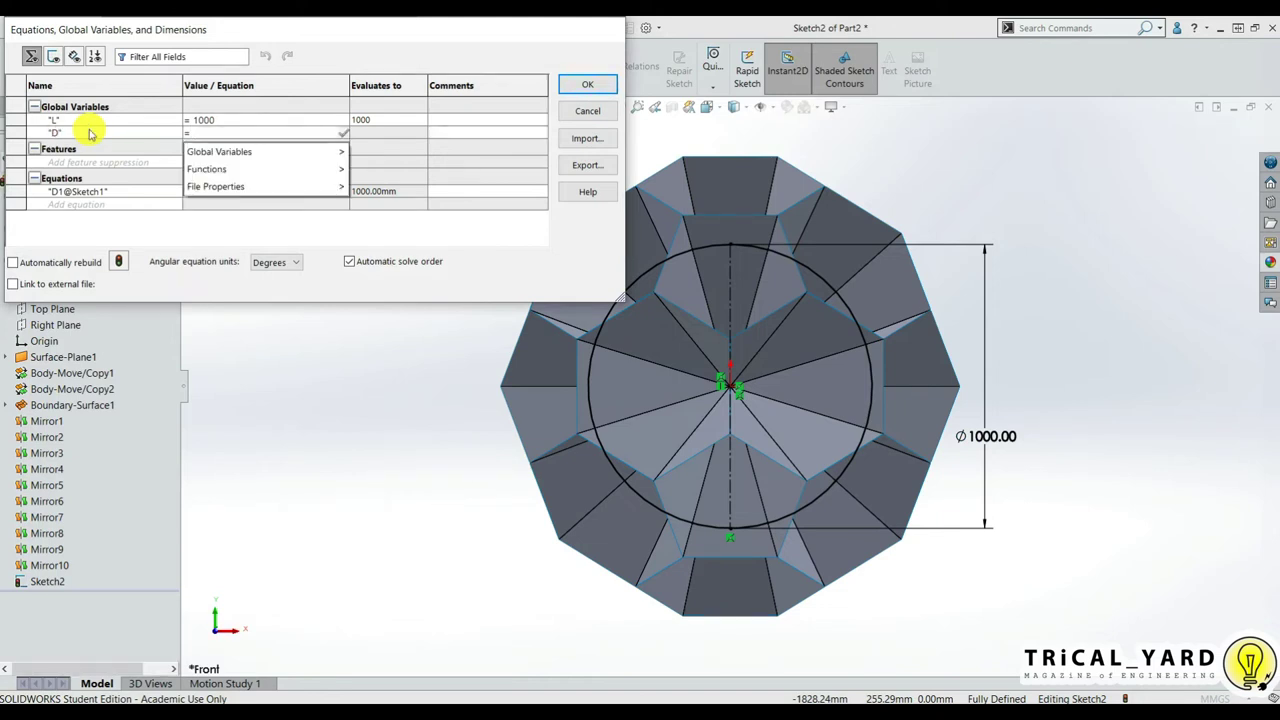
text(1200)
key(Tab)
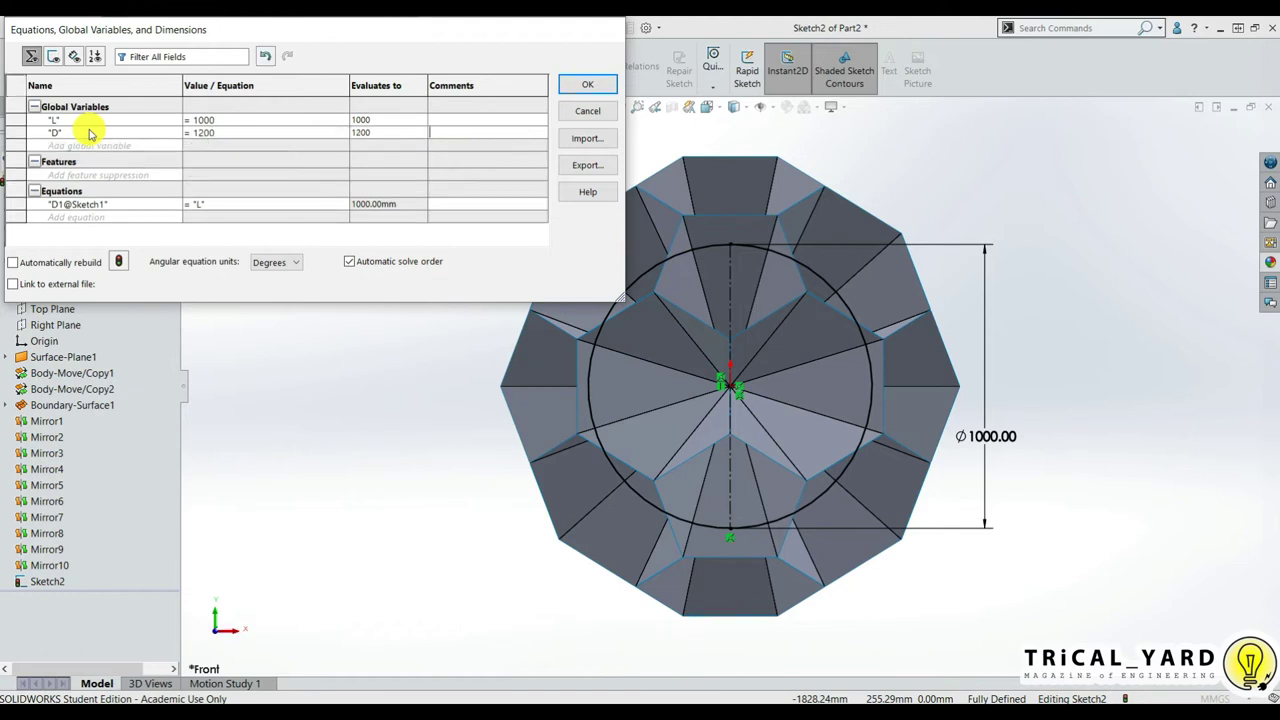
click(587, 85)
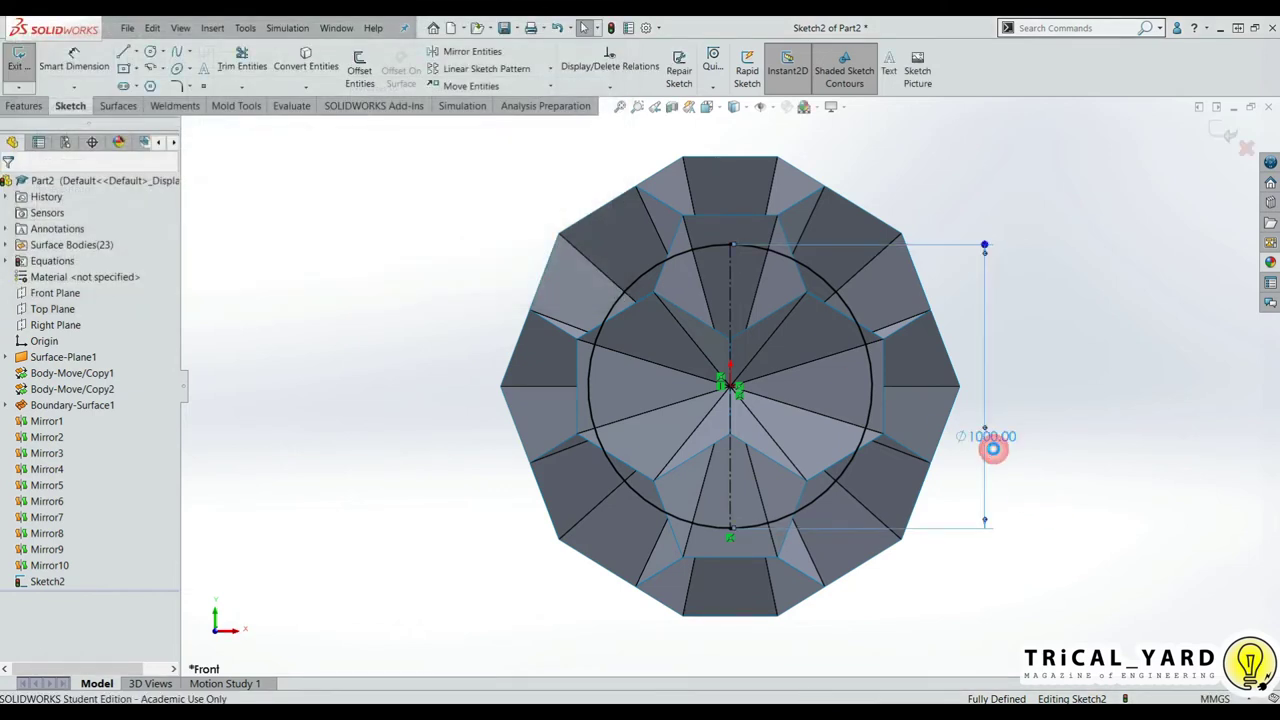
Step: Set the circle's diameter to ="D", driving it to 1200 mm
double_click(988, 437)
text(=D)
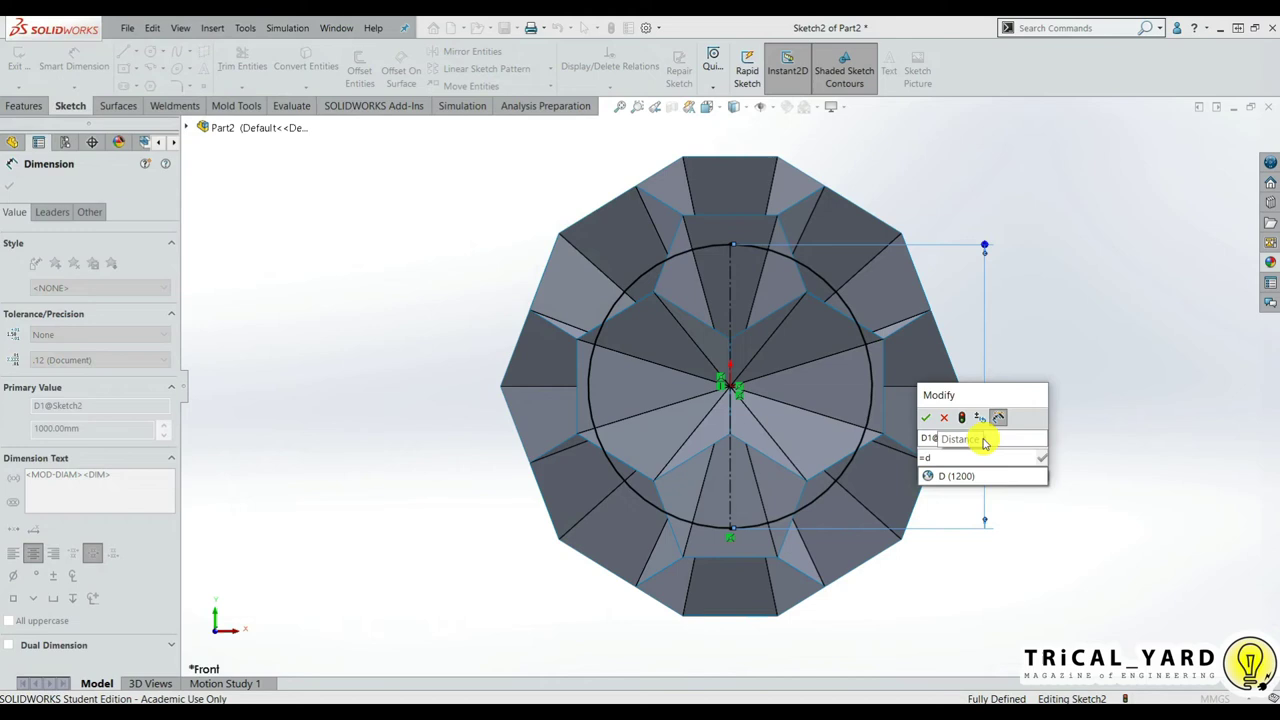
click(958, 476)
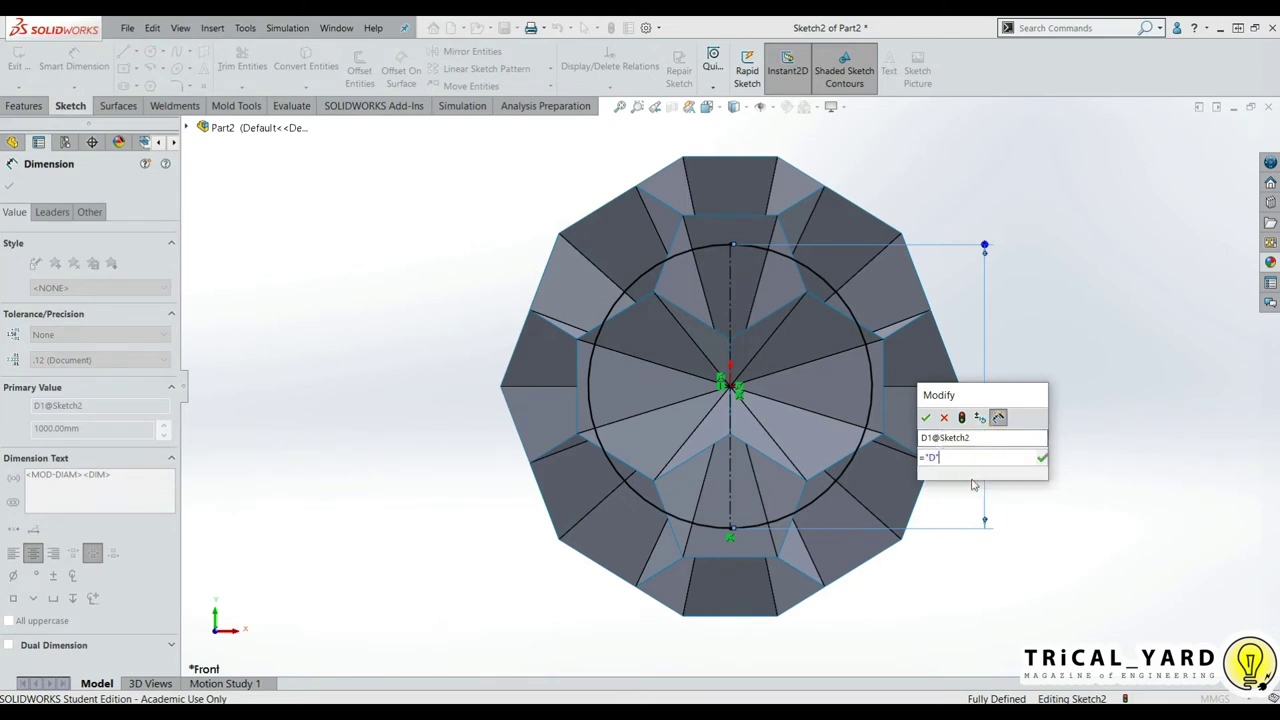
click(926, 418)
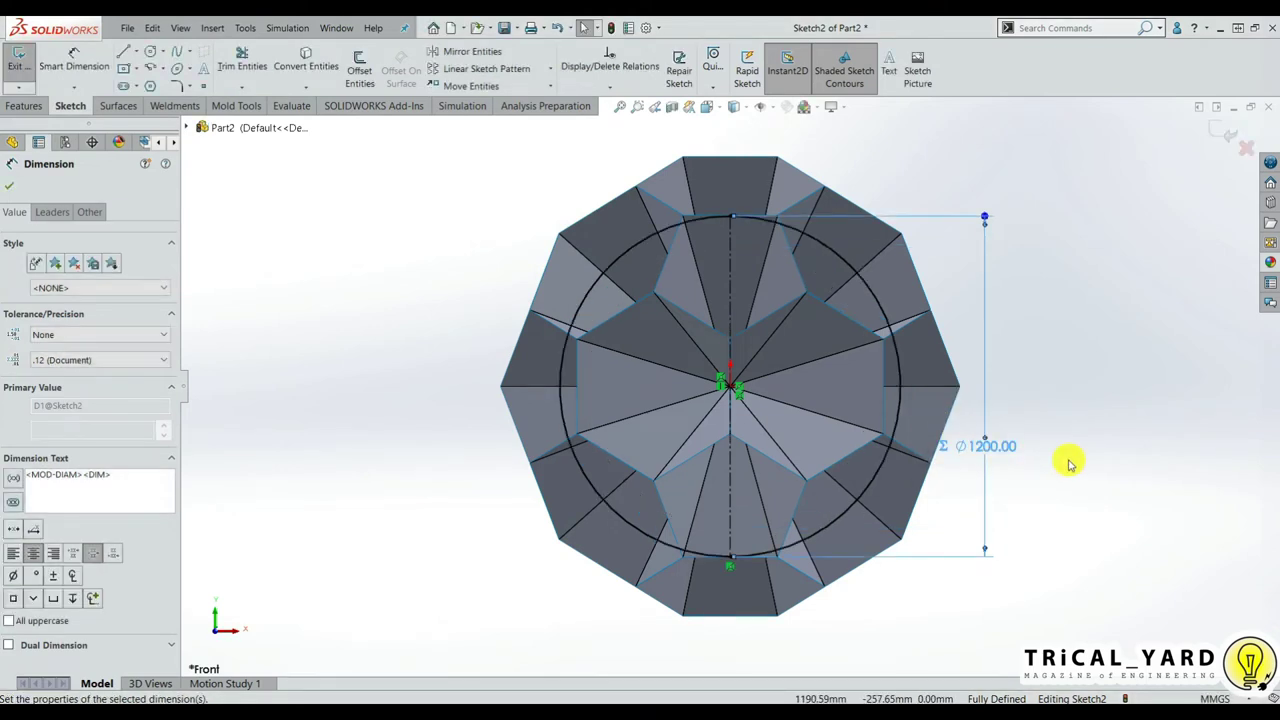
Step: Trim away the left half of the circle, keeping the right-hand arc
middle_drag(1068, 463, 1040, 400)
right_drag(551, 401, 500, 360)
drag(574, 288, 626, 354)
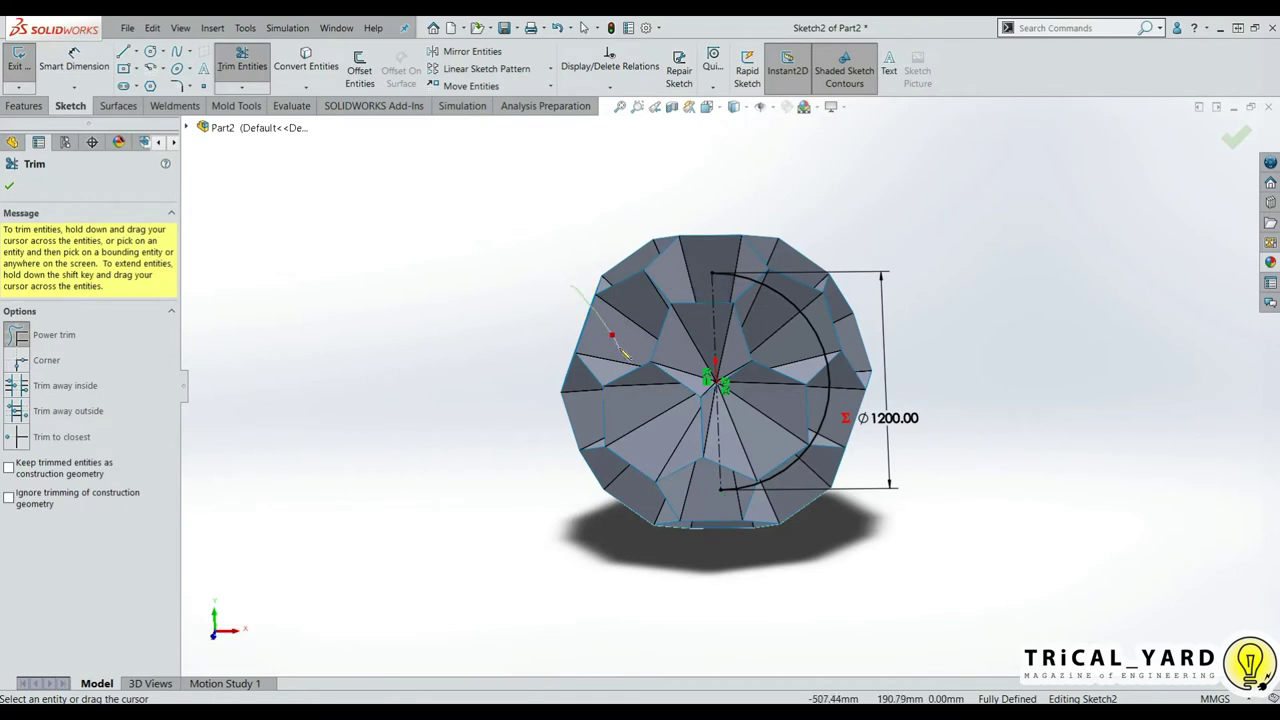
click(11, 188)
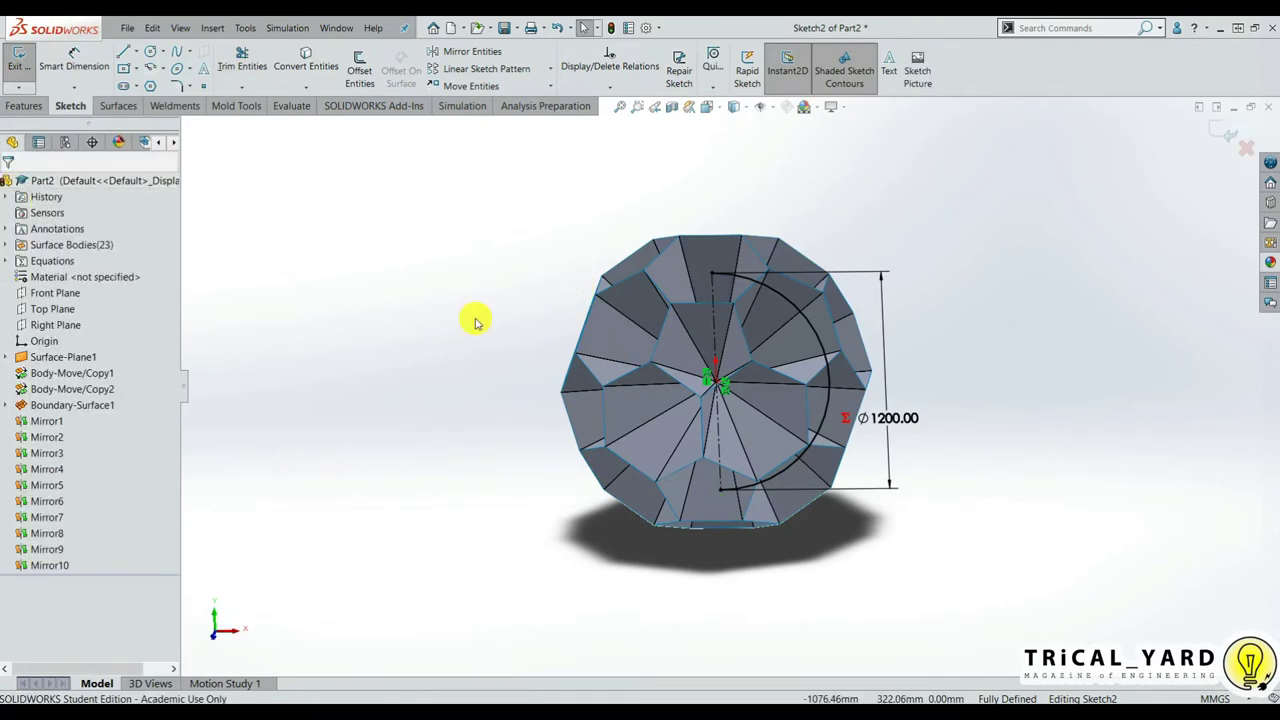
middle_drag(571, 480, 539, 510)
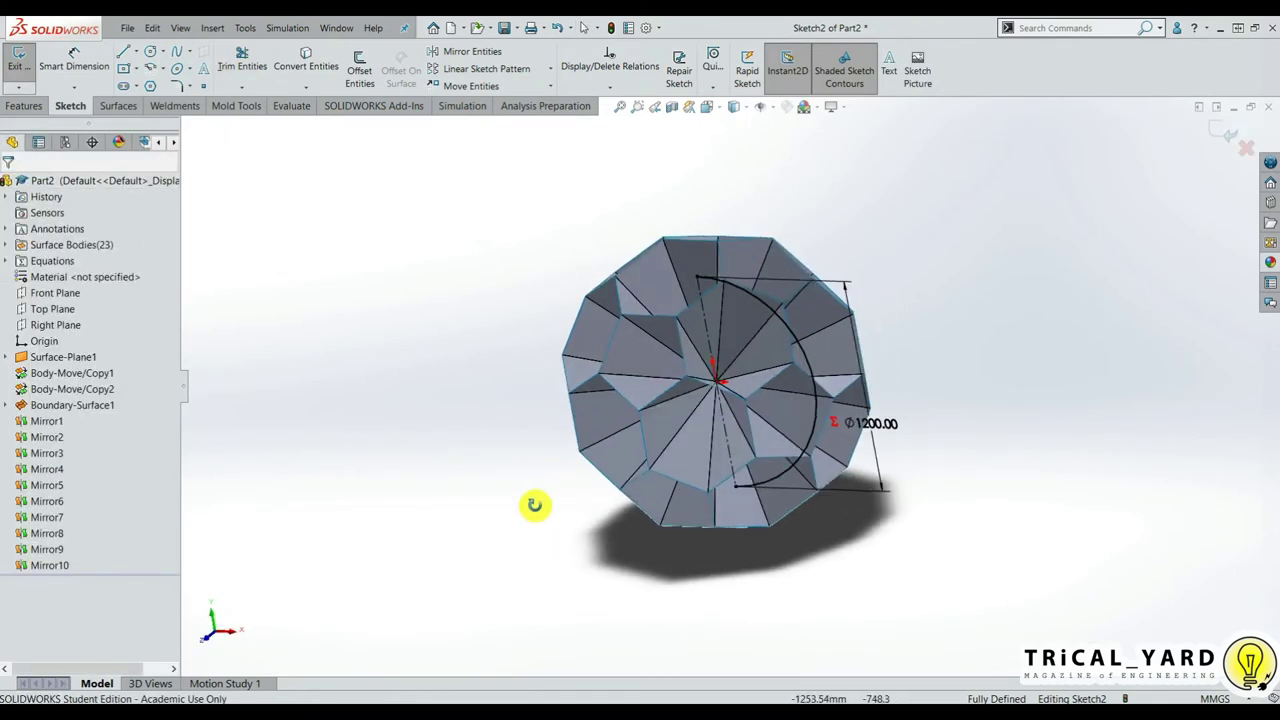
Step: Revolve the arc 360° about Line1 into Surface-Revolve2 and verify it under Surface Bodies
click(110, 106)
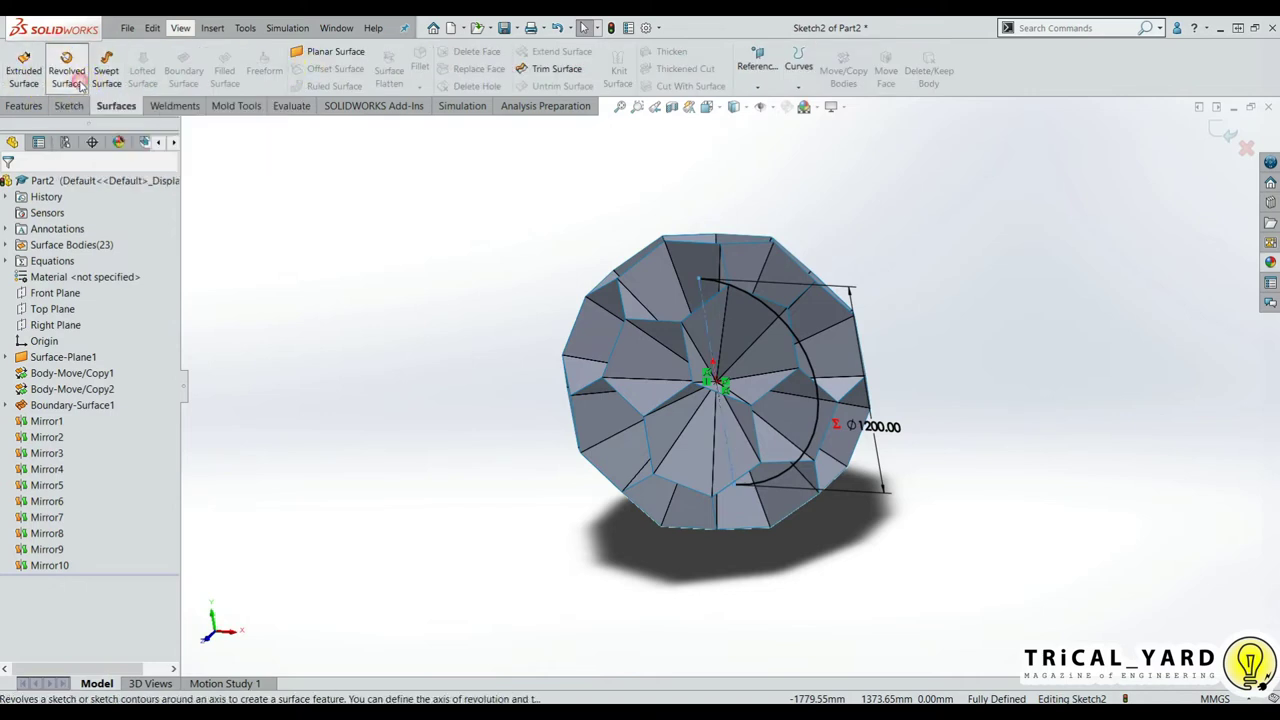
click(72, 76)
middle_drag(630, 512, 651, 491)
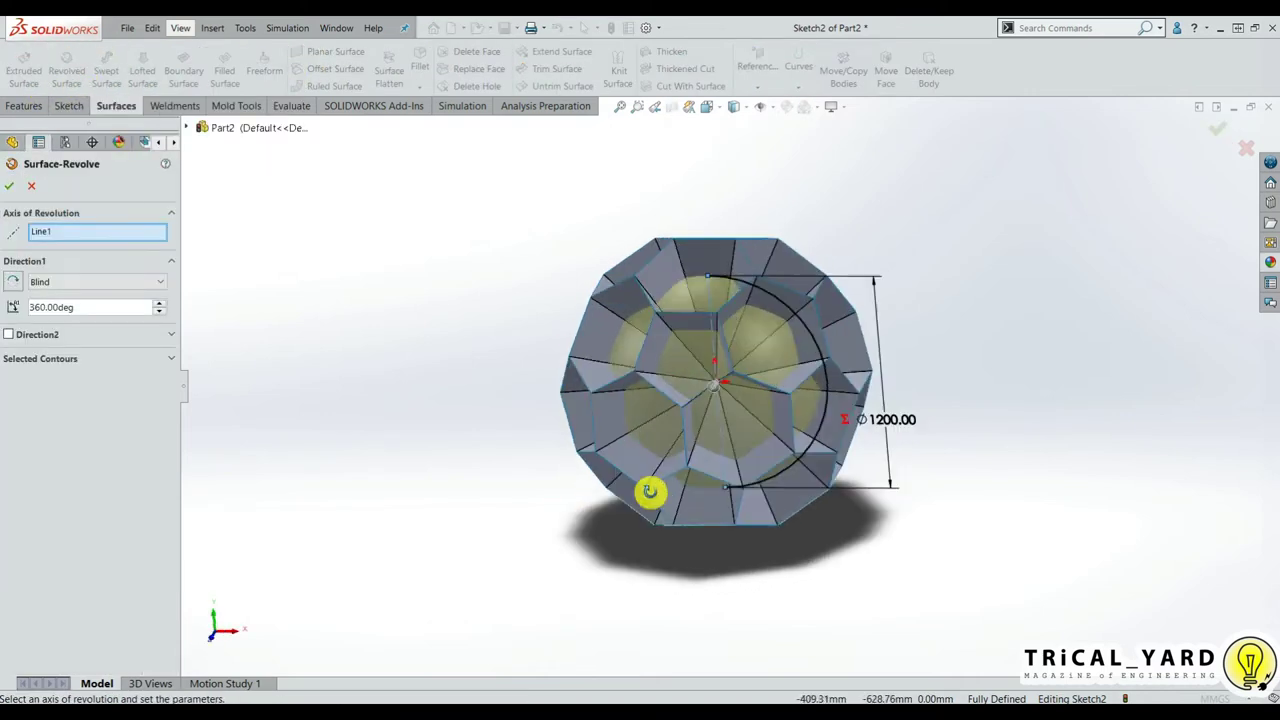
click(9, 186)
middle_drag(667, 543, 714, 491)
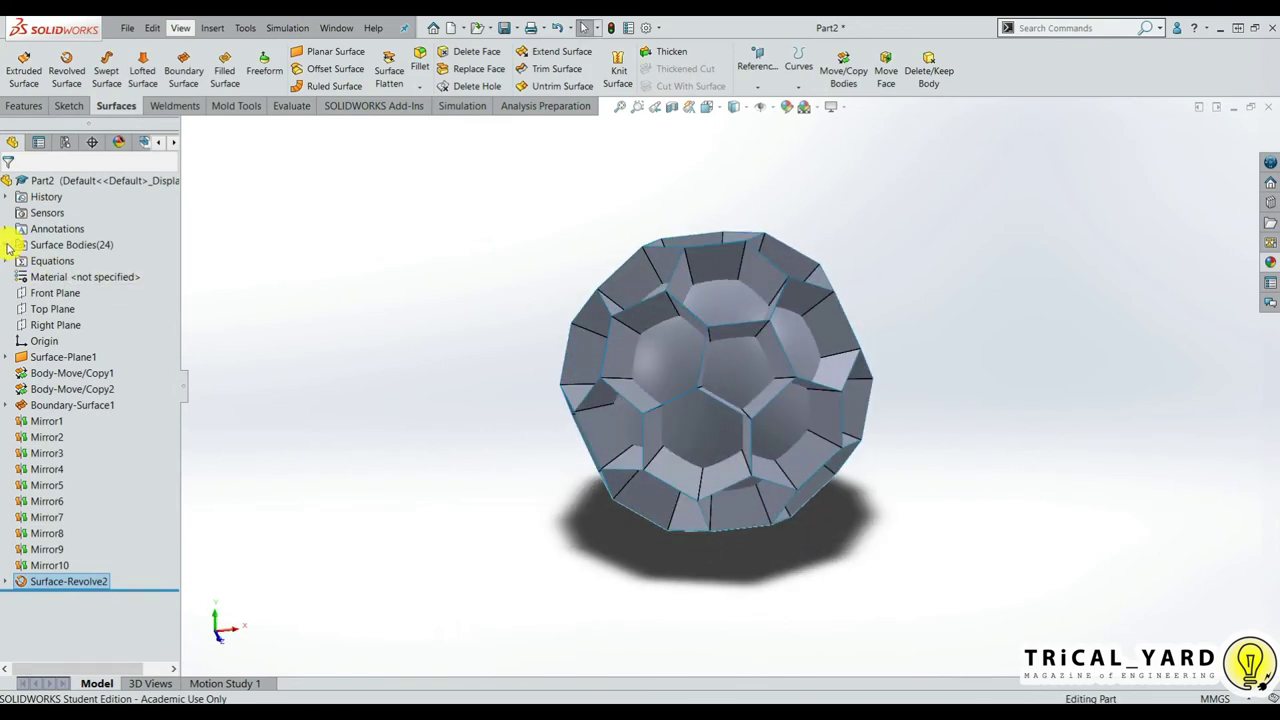
click(6, 245)
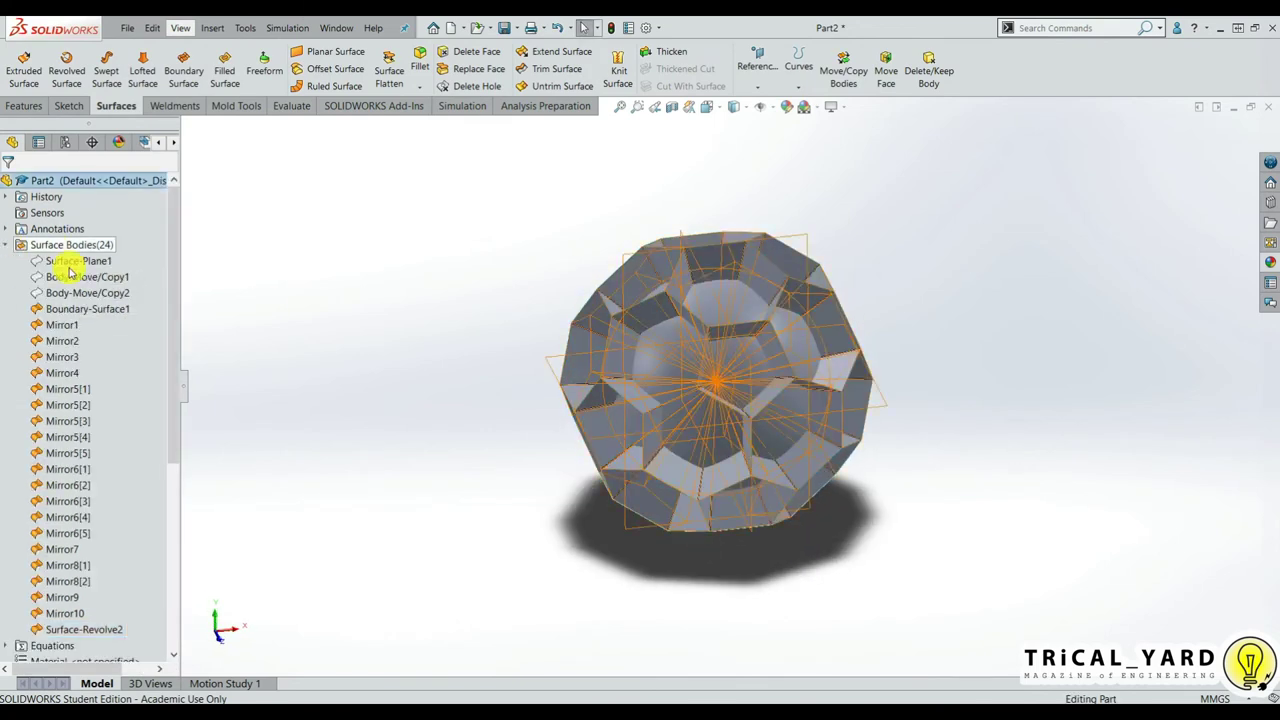
click(80, 627)
click(434, 291)
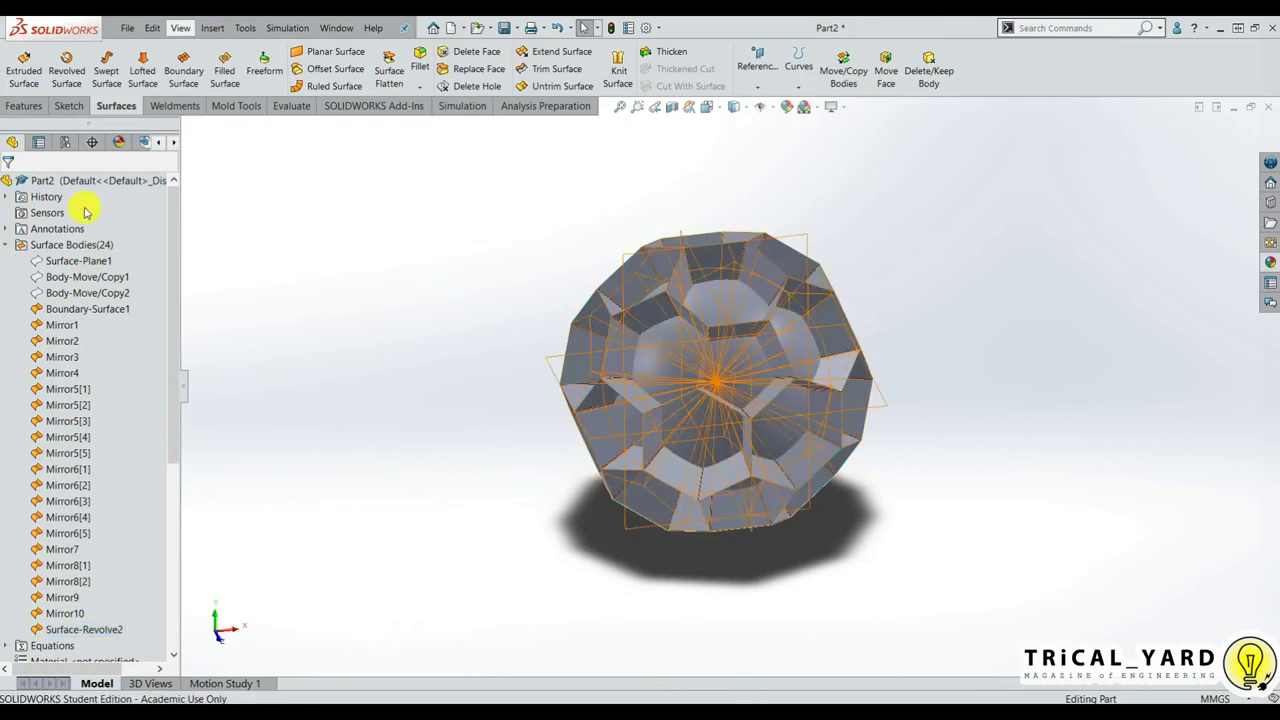
click(6, 245)
mouse_move(848, 545)
middle_down()
mouse_move(849, 480)
mouse_move(866, 486)
middle_up()
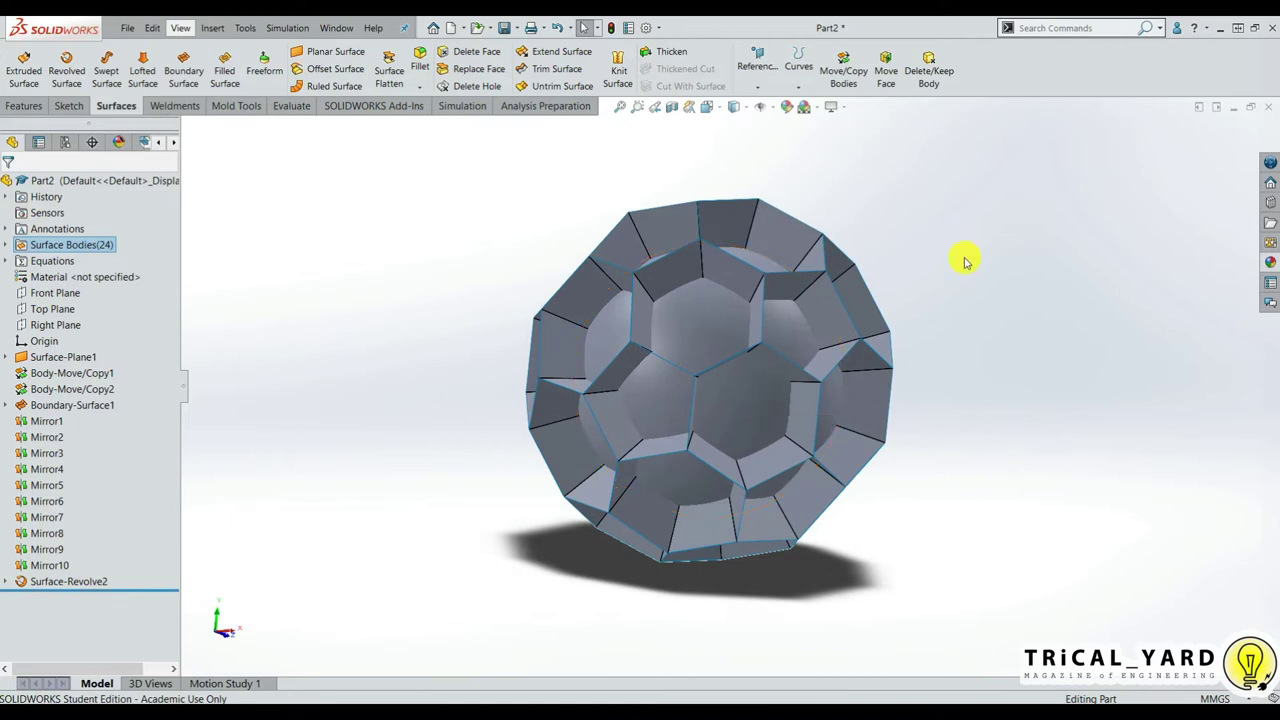
Step: Switch to the Features commands and start the Split feature
click(23, 105)
click(409, 289)
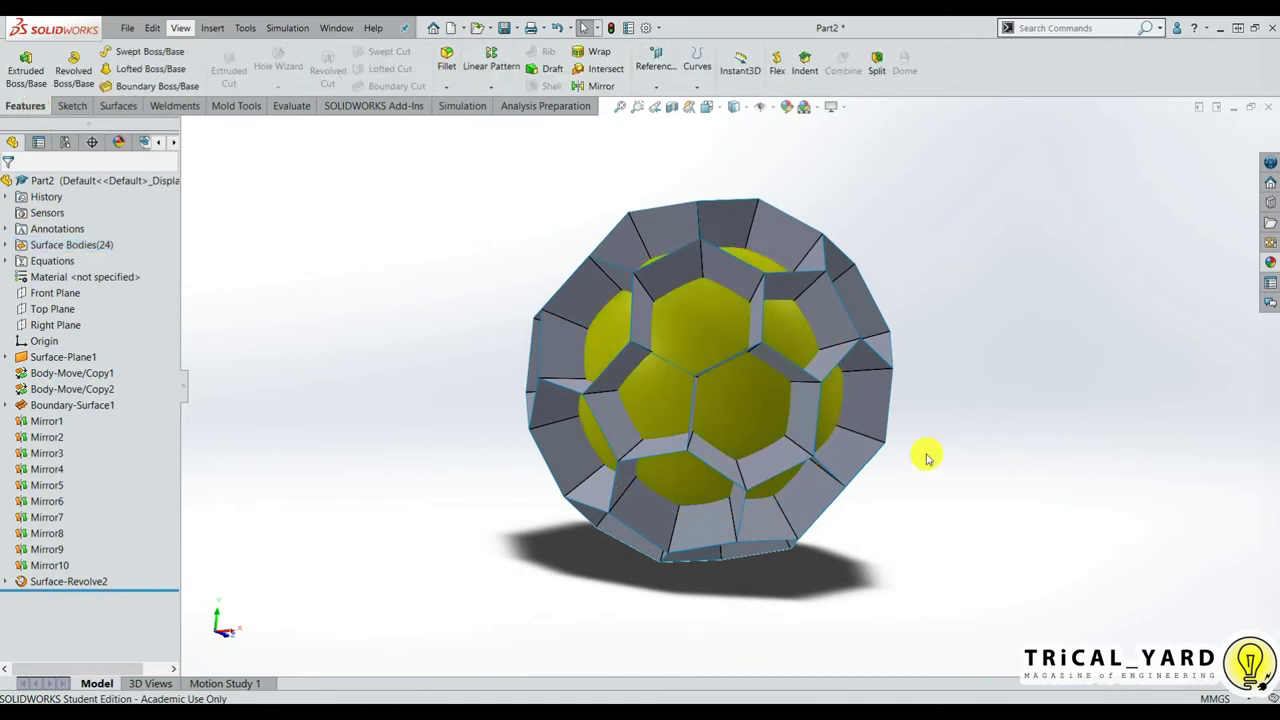
mouse_move(791, 432)
middle_down()
mouse_move(817, 480)
mouse_move(763, 474)
mouse_move(800, 477)
mouse_move(778, 474)
middle_up()
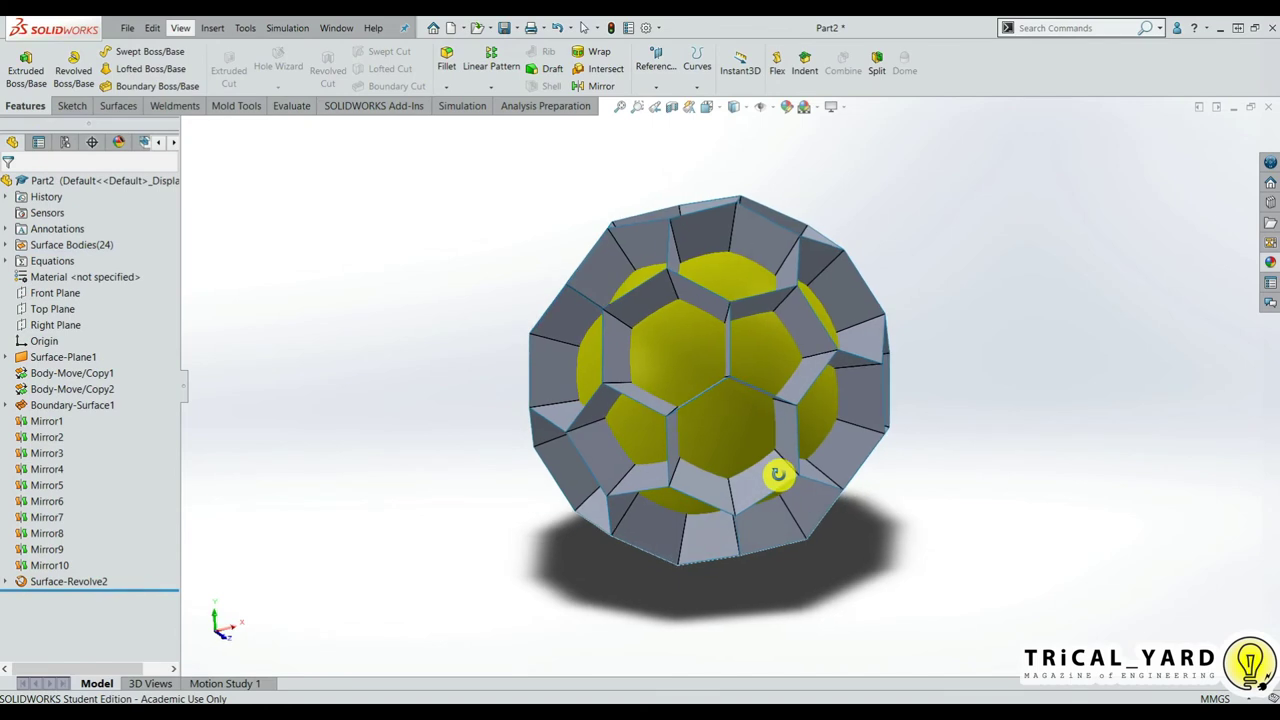
click(876, 65)
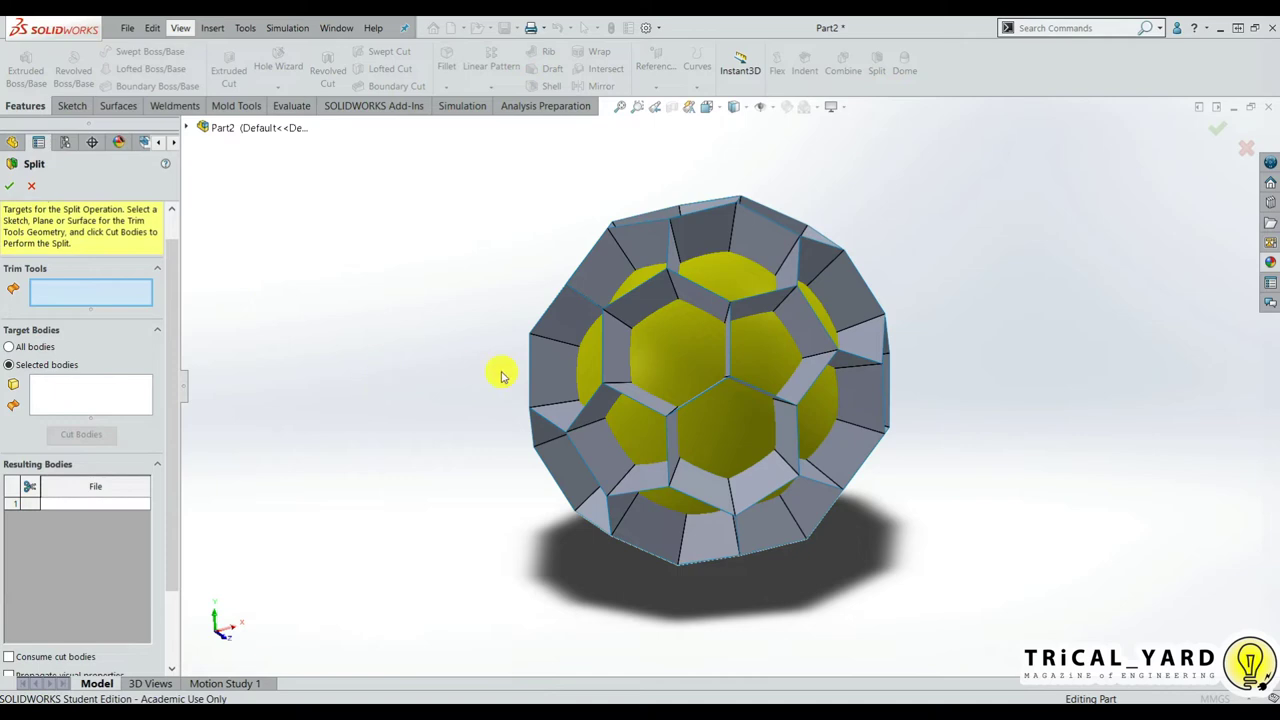
Step: Remove Surface-Revolve2 from the Split feature's trim tools
click(713, 442)
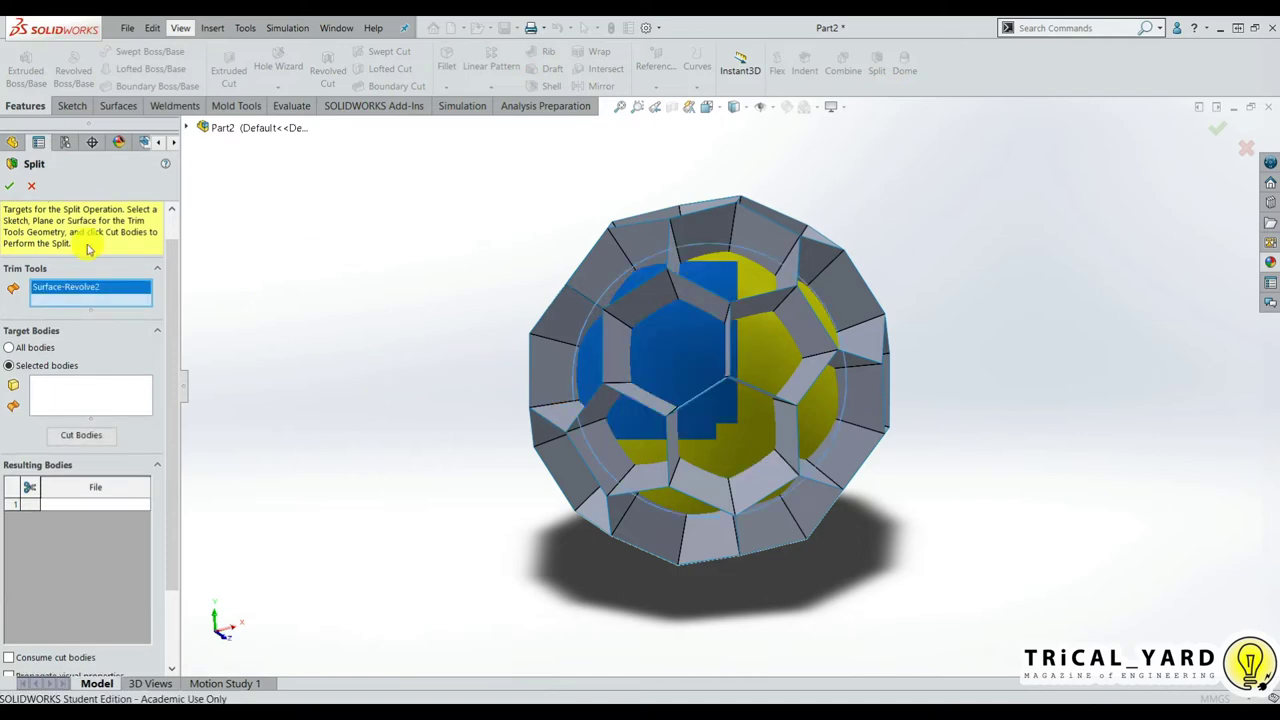
right_click(80, 289)
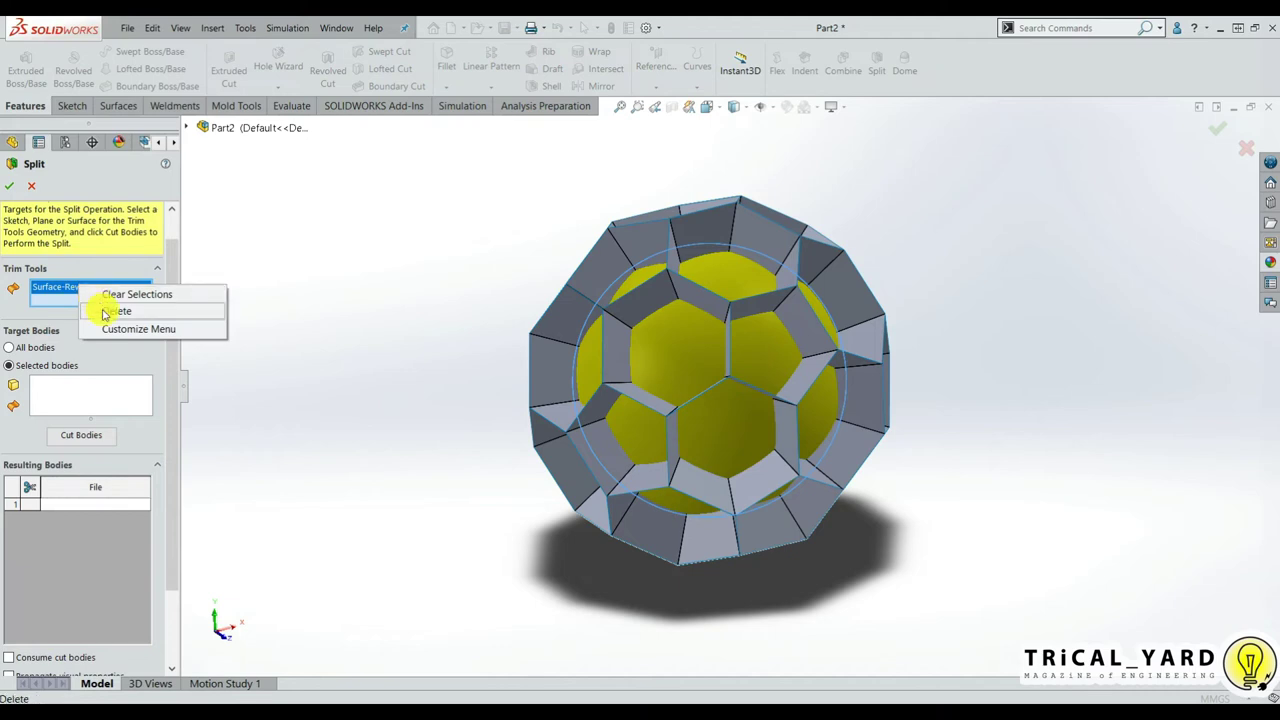
click(104, 312)
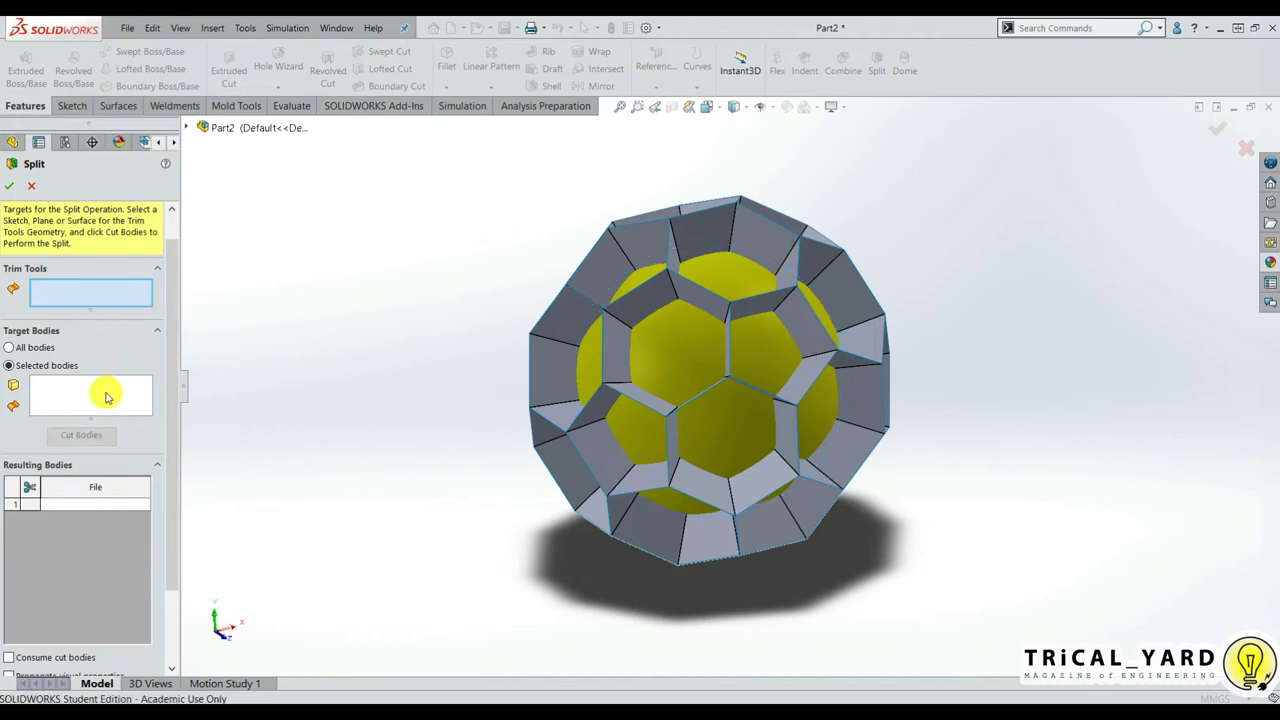
Step: Expand the flyout FeatureManager tree and its Surface Bodies folder
middle_drag(432, 566, 451, 571)
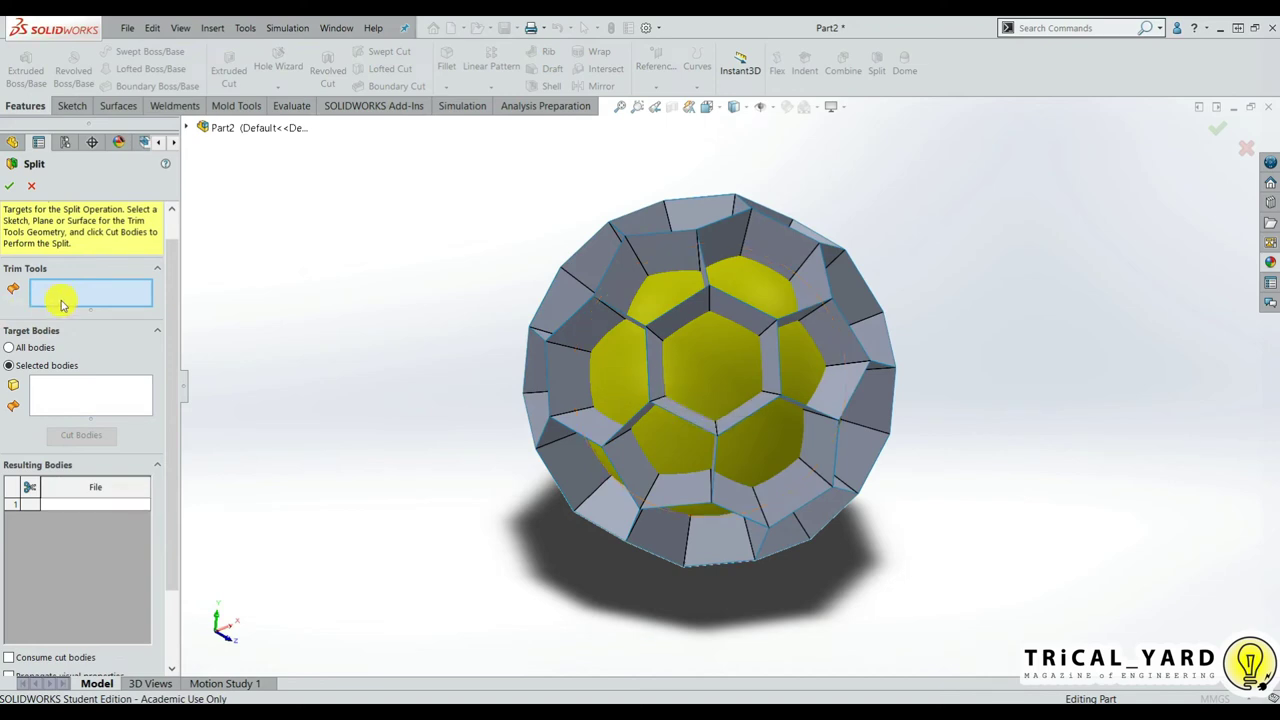
click(190, 131)
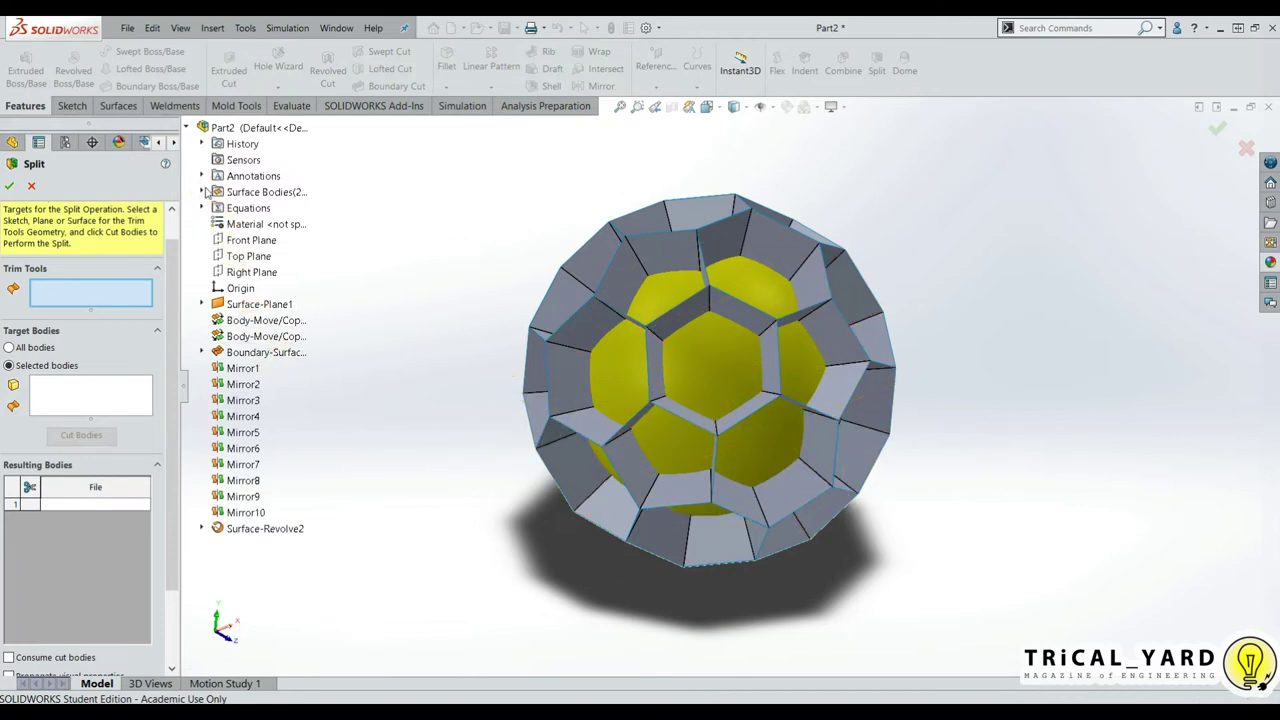
click(202, 191)
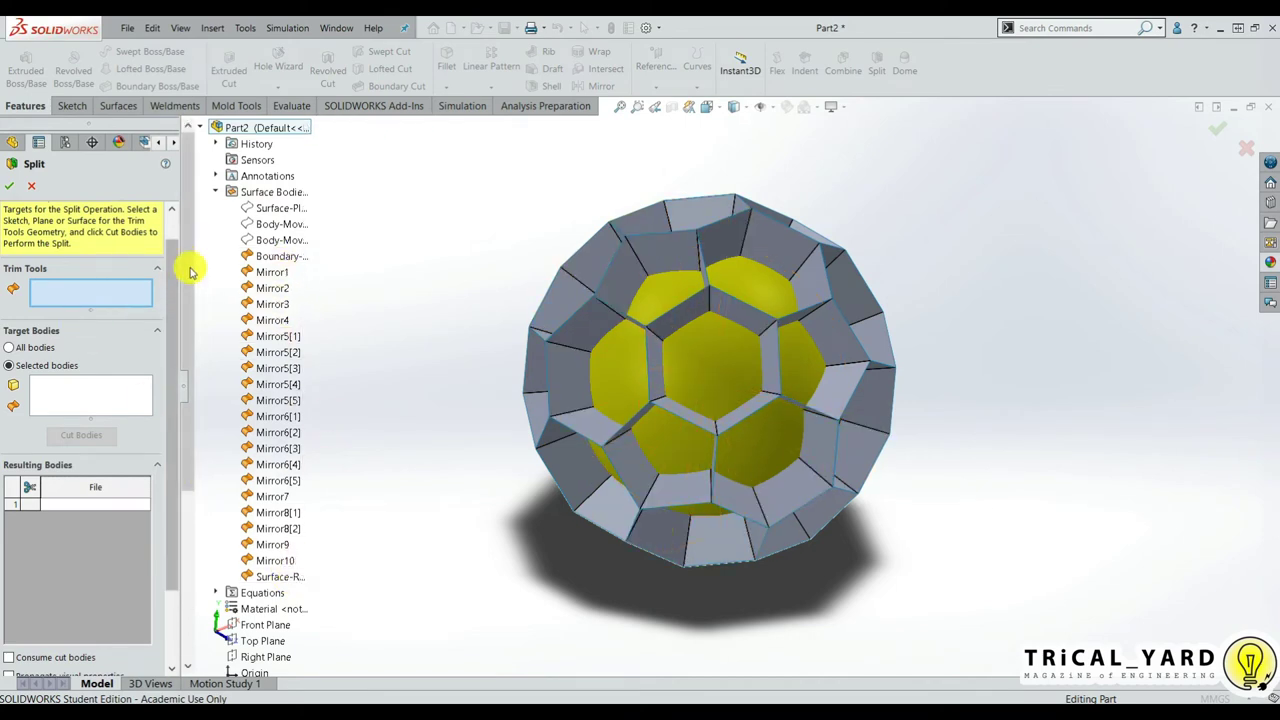
Step: Set Boundary-Surface1 through Mirror10 as trim tools and Surface-Revolve2 as the target body
click(270, 256)
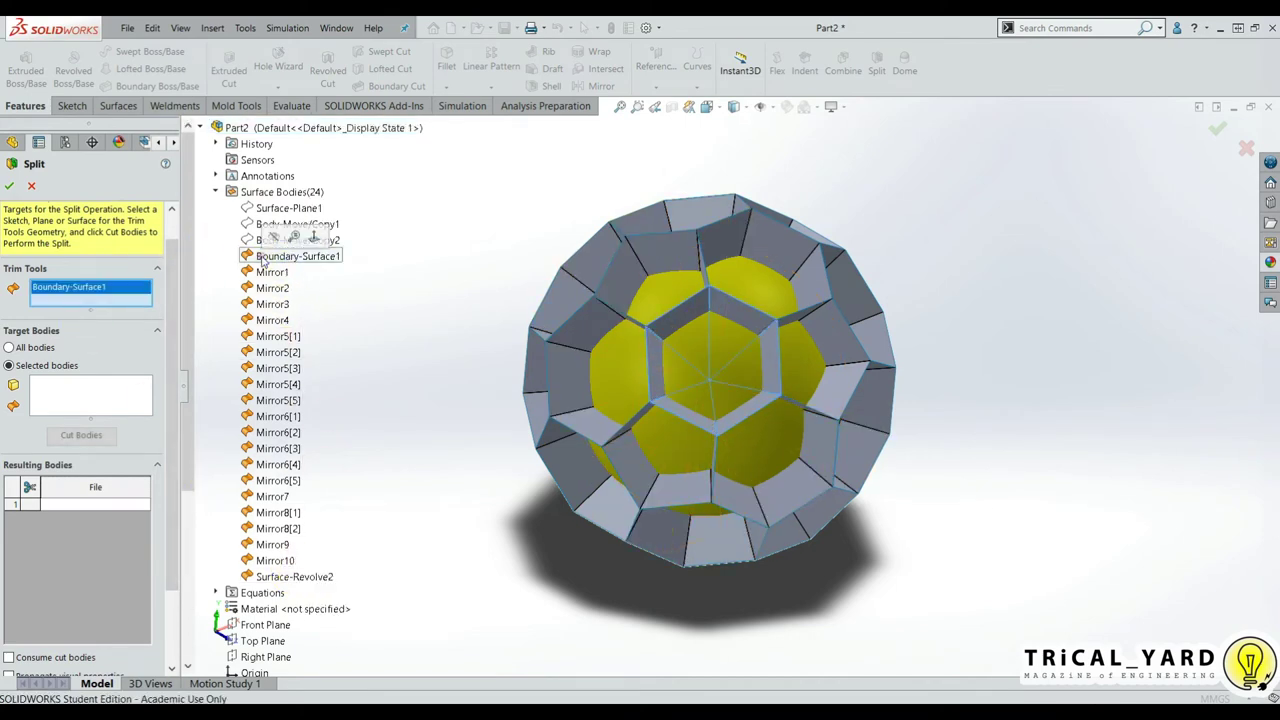
shift+click(290, 561)
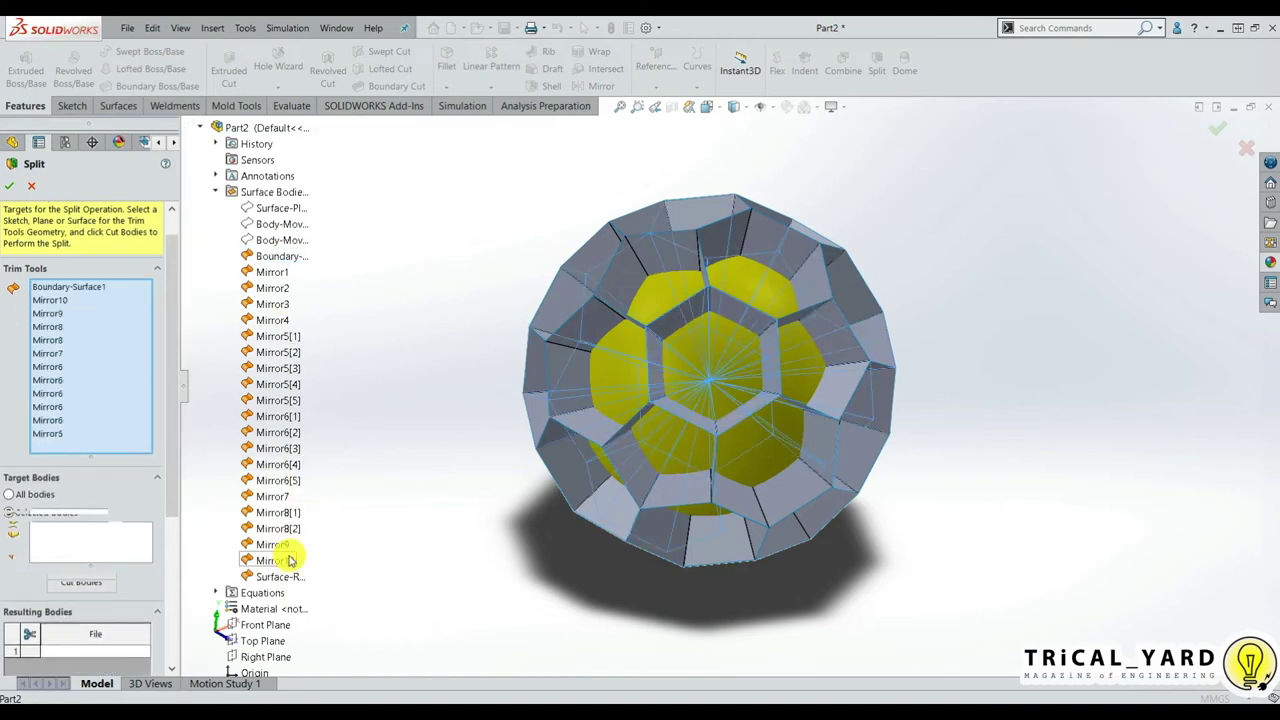
scroll(60, 480, down, 3)
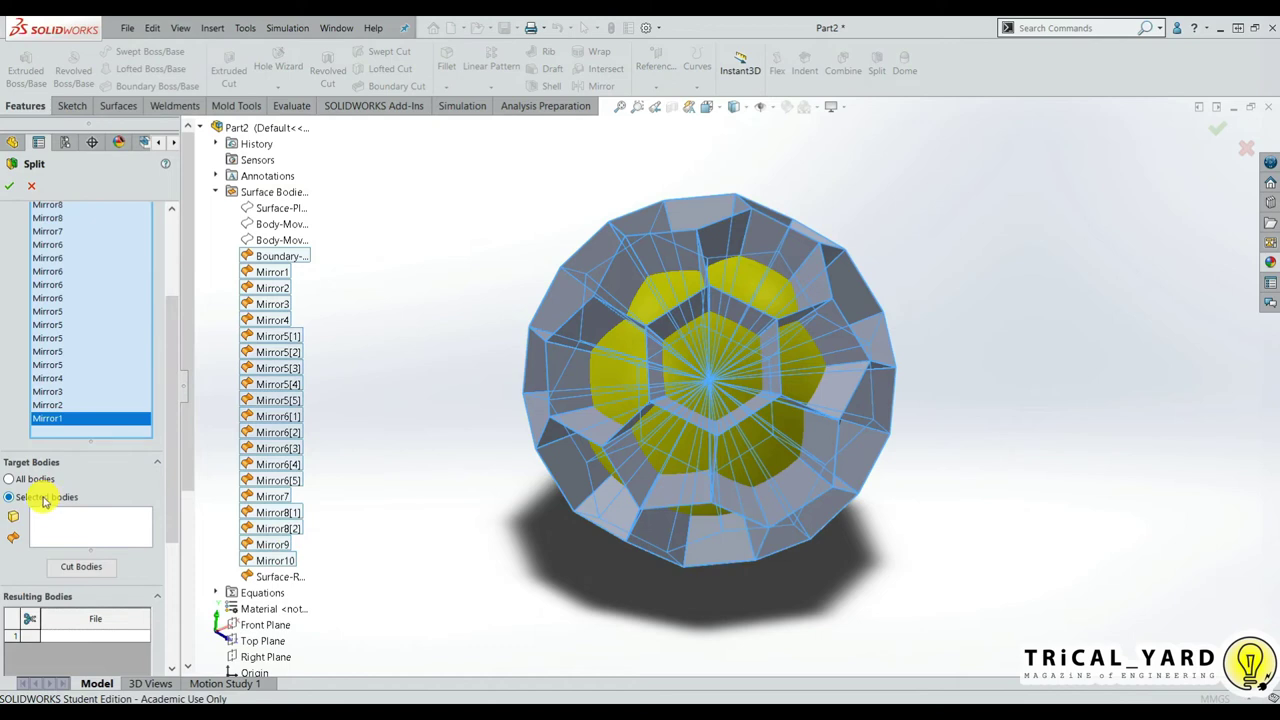
click(104, 526)
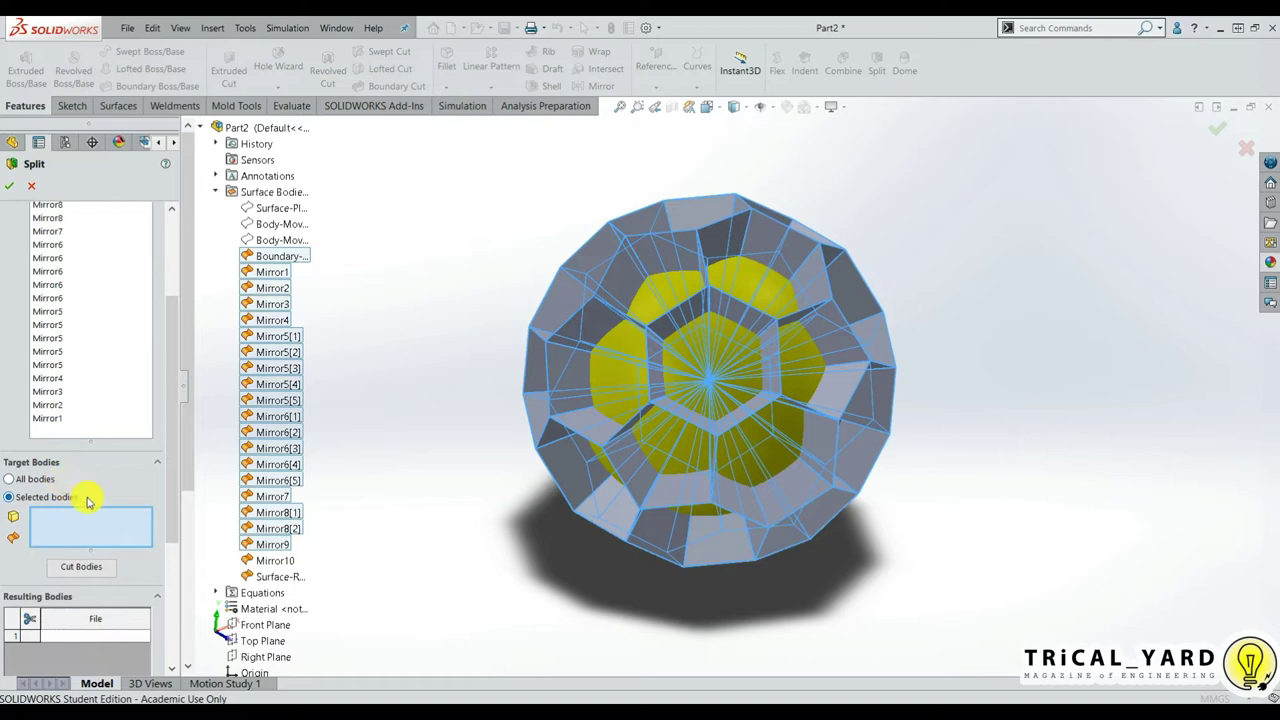
click(295, 577)
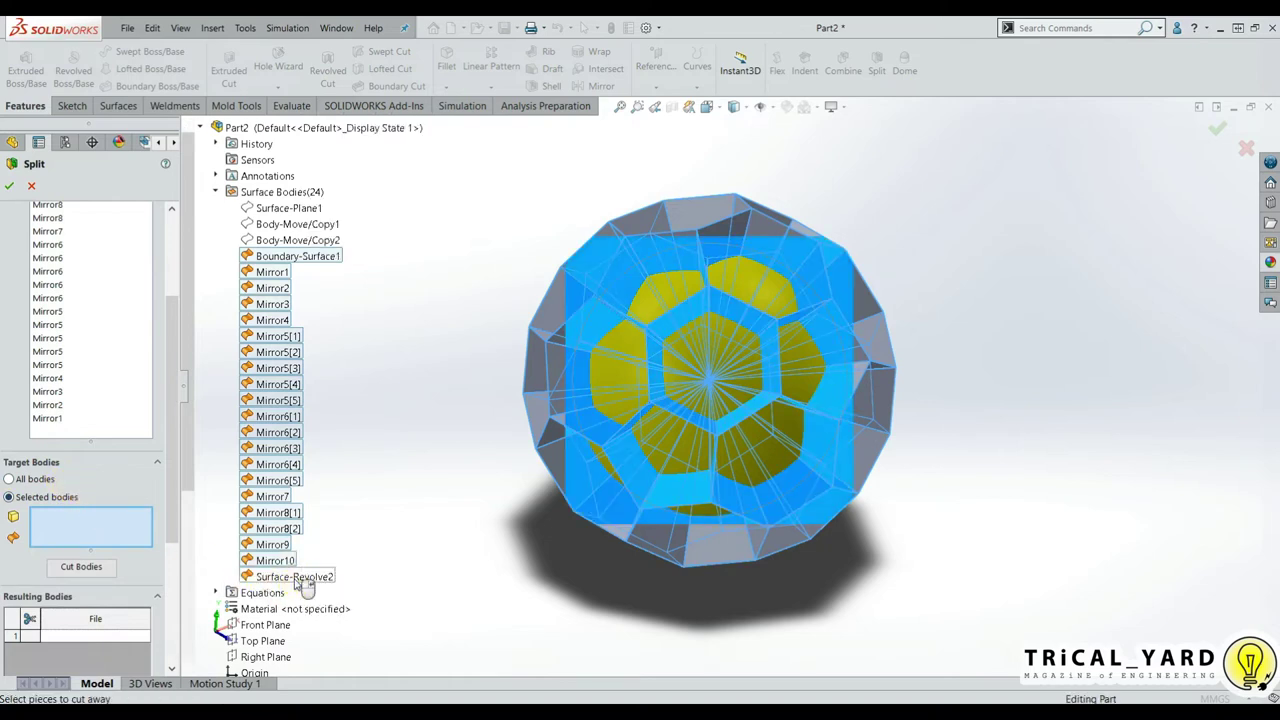
Step: Cut the bodies and tick all 10 resulting bodies to keep
click(93, 568)
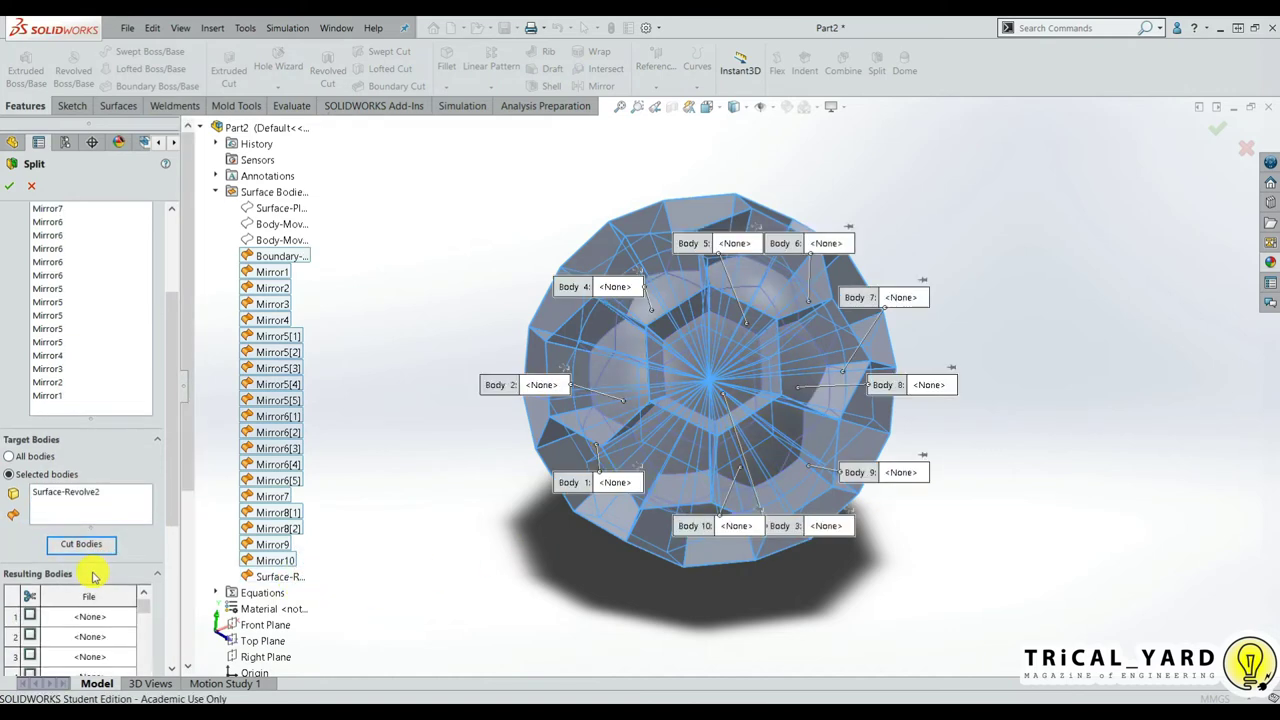
mouse_move(172, 465)
mouse_down()
mouse_move(173, 483)
mouse_move(172, 432)
mouse_move(172, 587)
mouse_up()
click(31, 357)
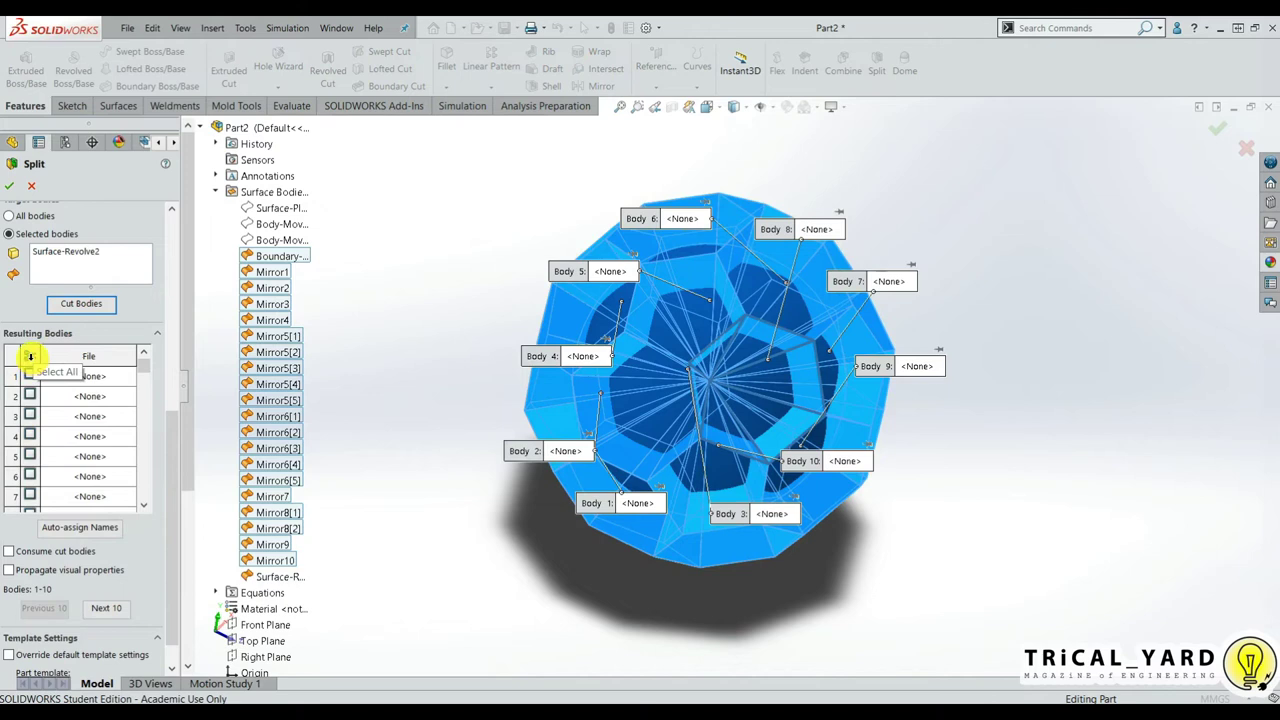
click(30, 356)
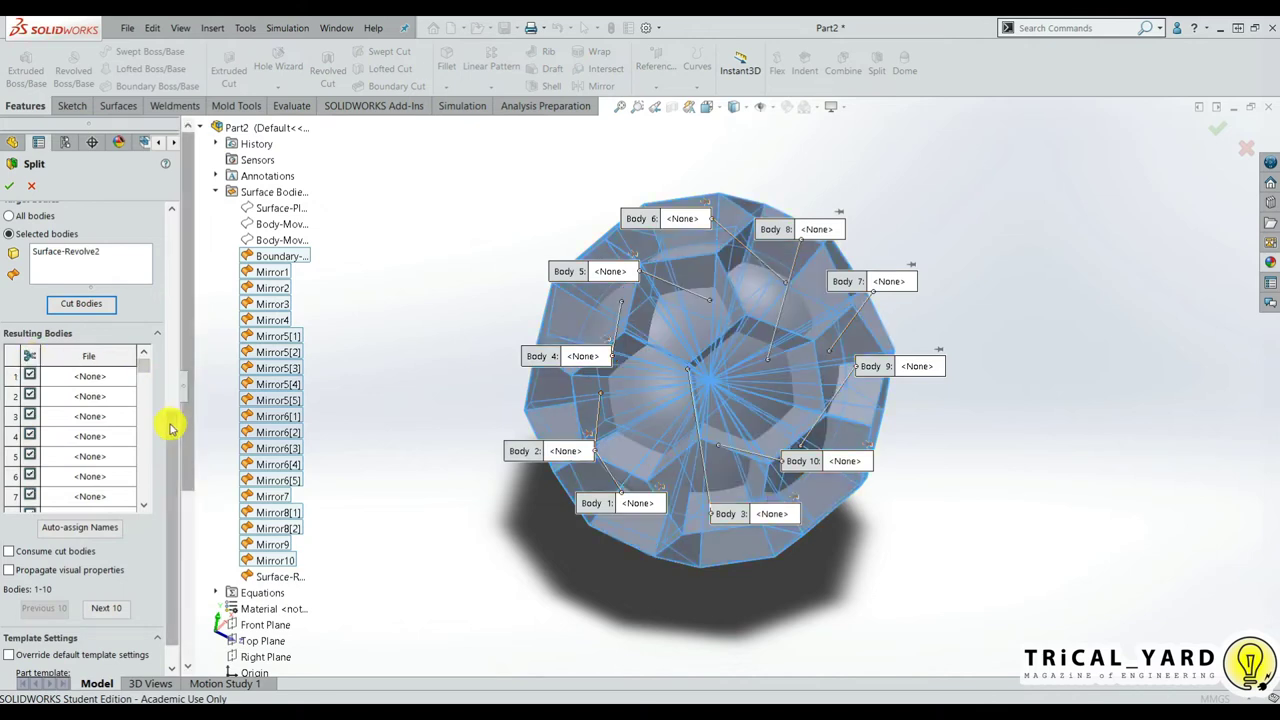
drag(171, 423, 170, 448)
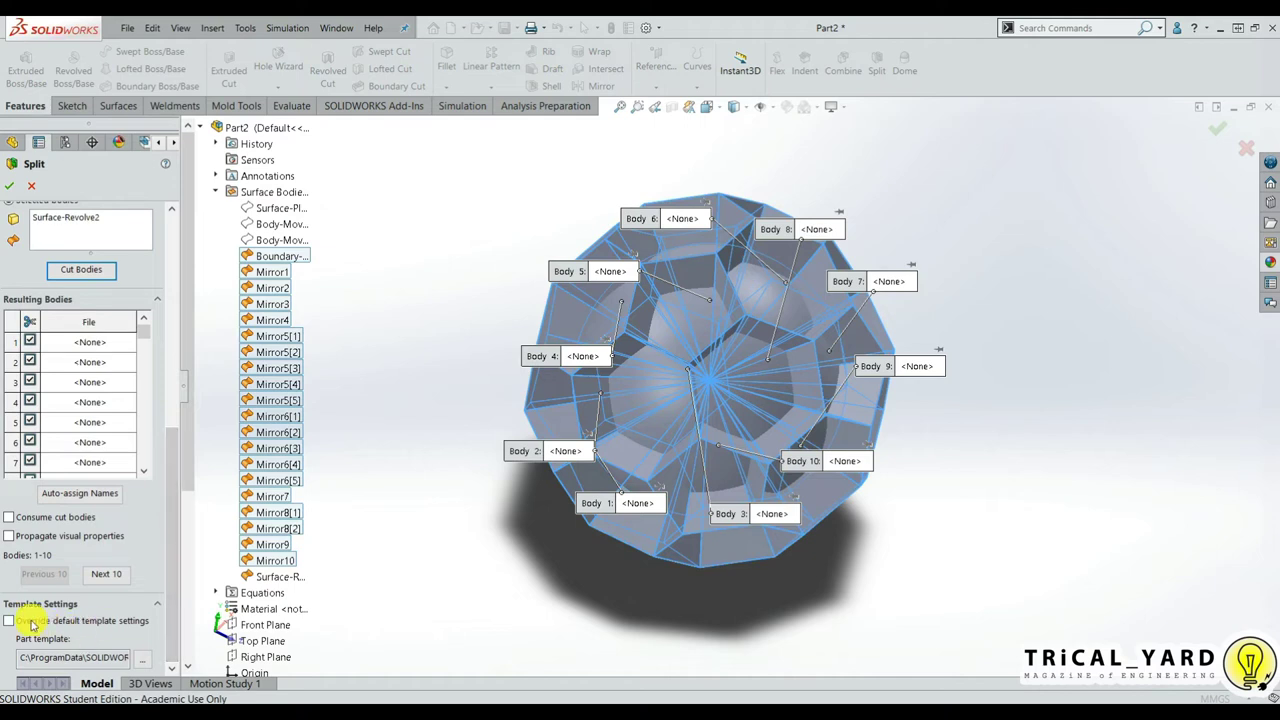
drag(171, 594, 168, 380)
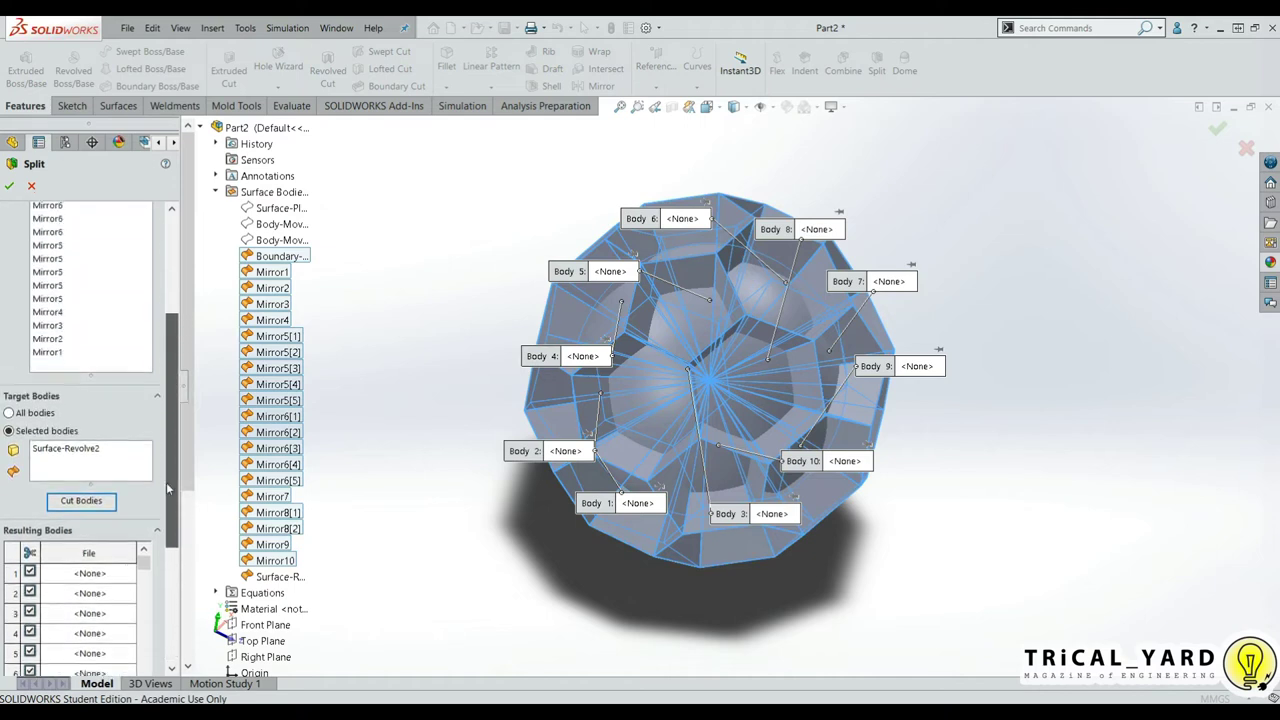
Step: Confirm Split1 and step through split bodies Split1[12] to Split1[22] in the list
click(11, 187)
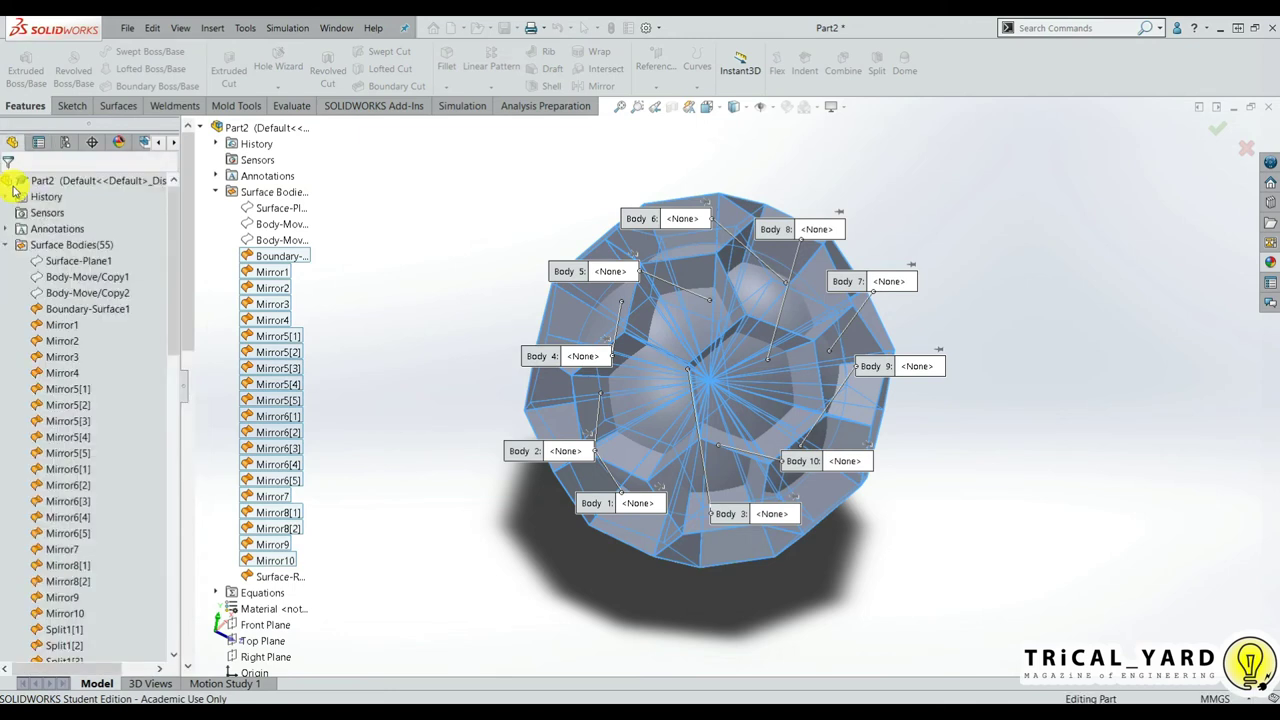
middle_drag(473, 430, 486, 451)
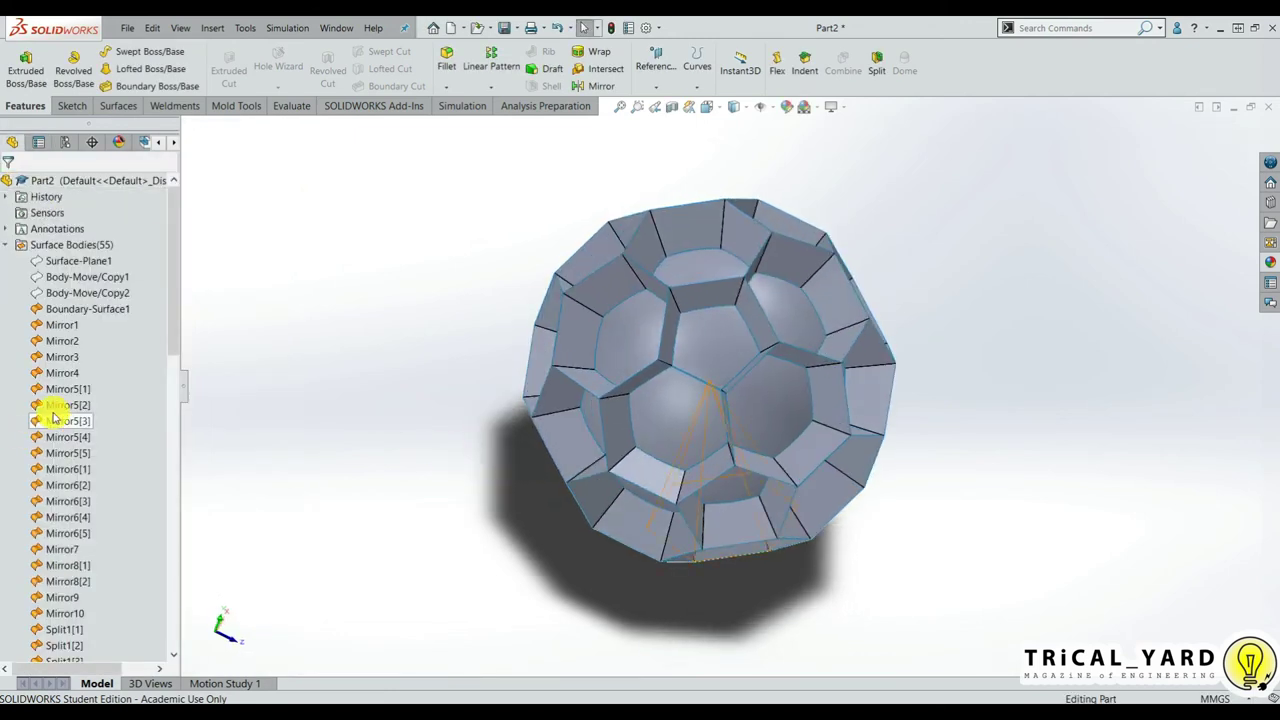
mouse_move(174, 333)
mouse_down()
mouse_move(193, 491)
mouse_move(168, 408)
mouse_up()
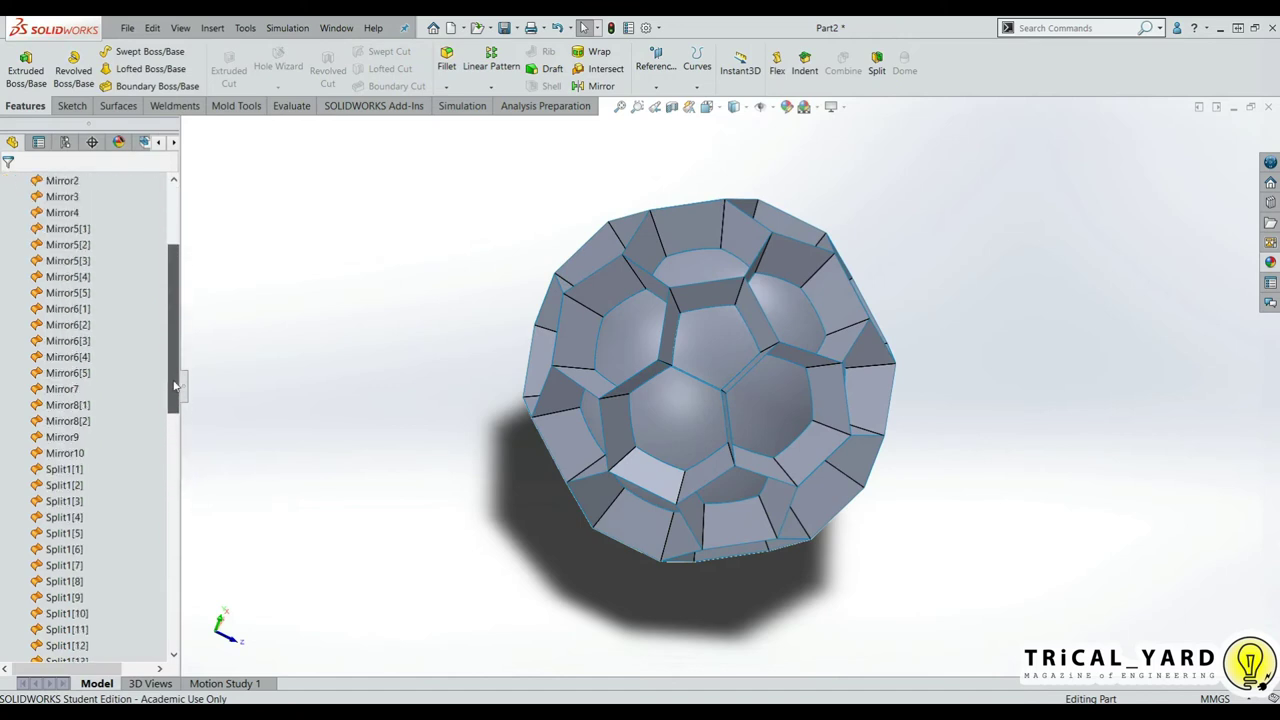
scroll(168, 408, down, 4)
click(66, 437)
click(85, 485)
key(Down)
key(Down)
key(Down)
key(Down)
key(Down)
key(Down)
key(Down)
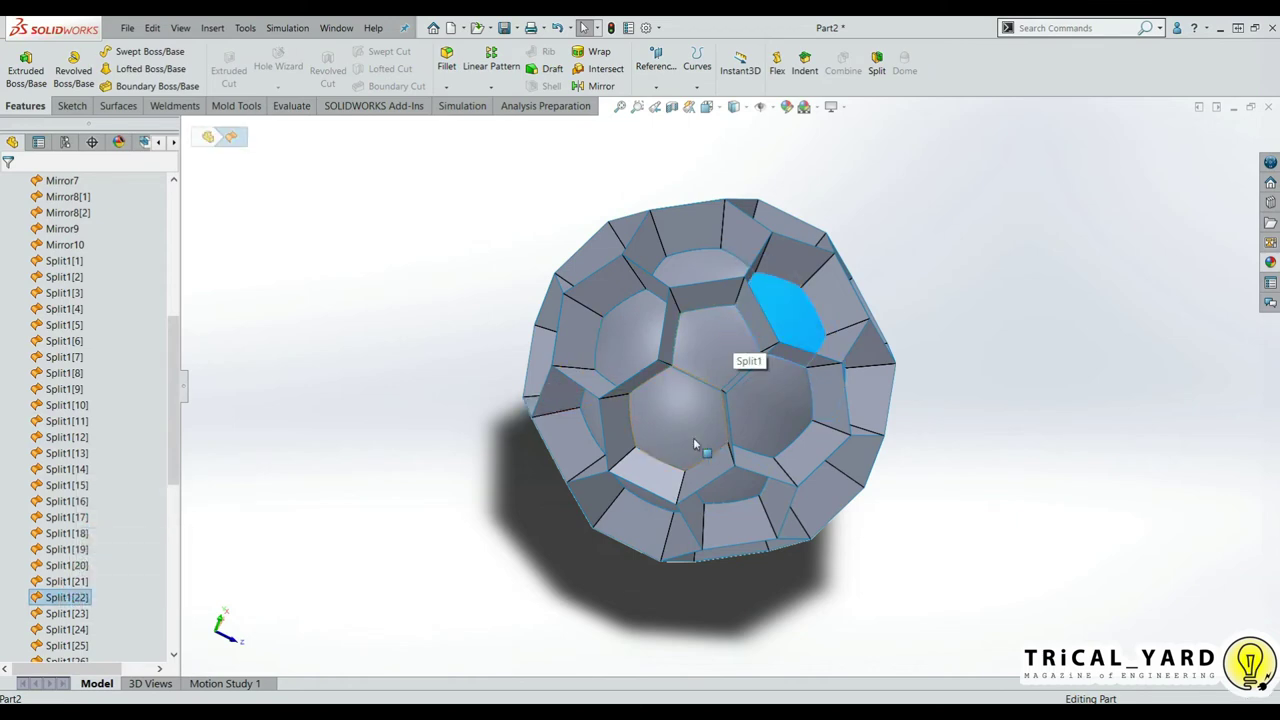
Step: Identify which Split1 or Mirror bodies several ball faces belong to, then show the Surfaces tools
click(692, 443)
click(634, 357)
click(690, 272)
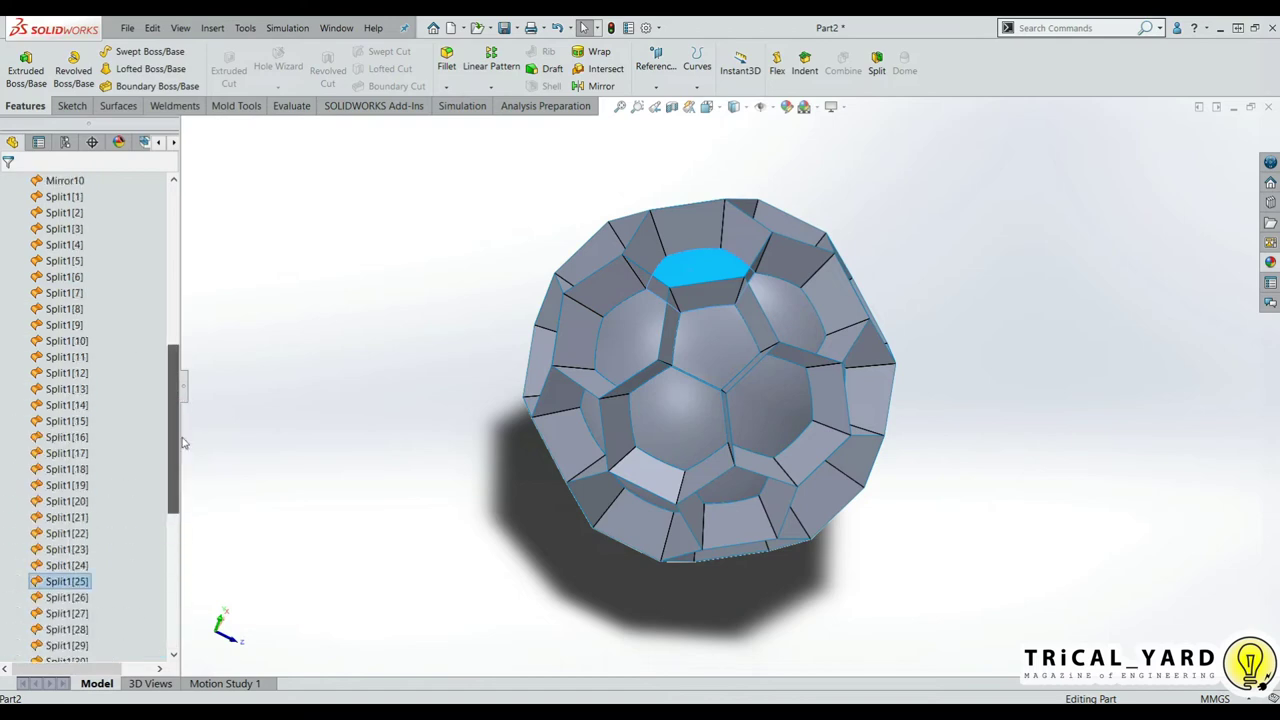
drag(173, 518, 173, 190)
click(7, 245)
middle_drag(529, 386, 557, 480)
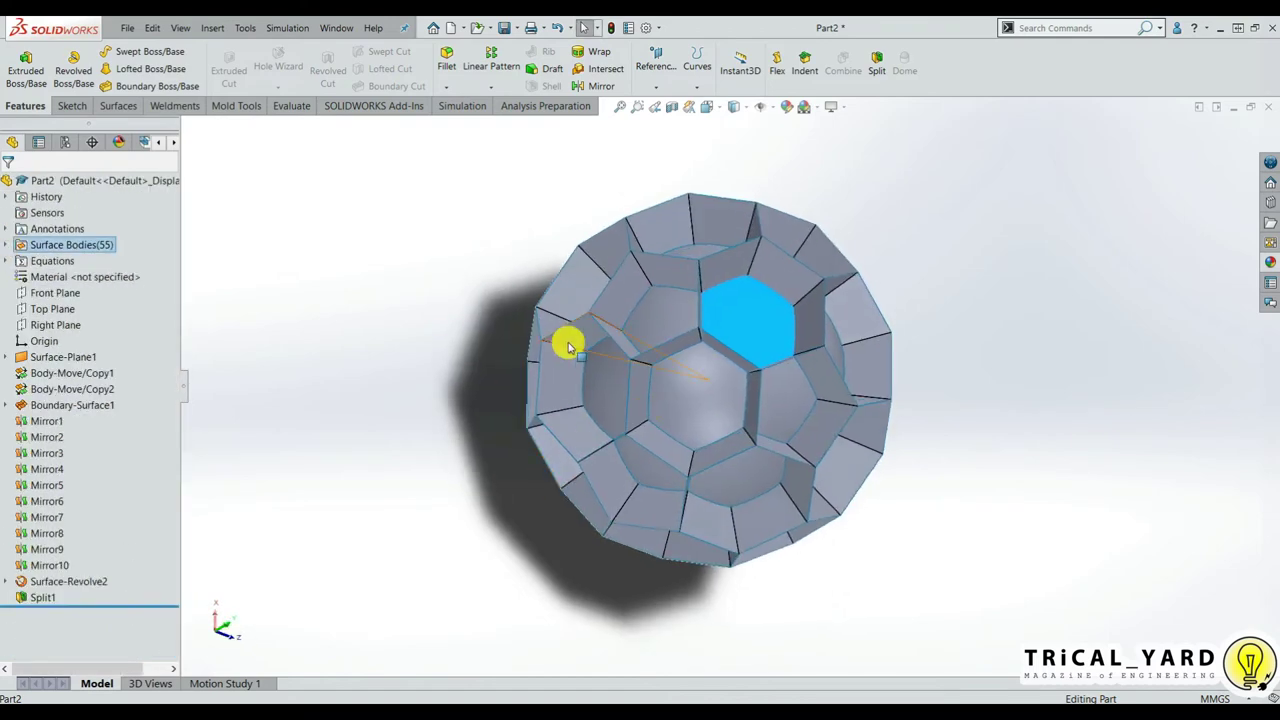
click(743, 224)
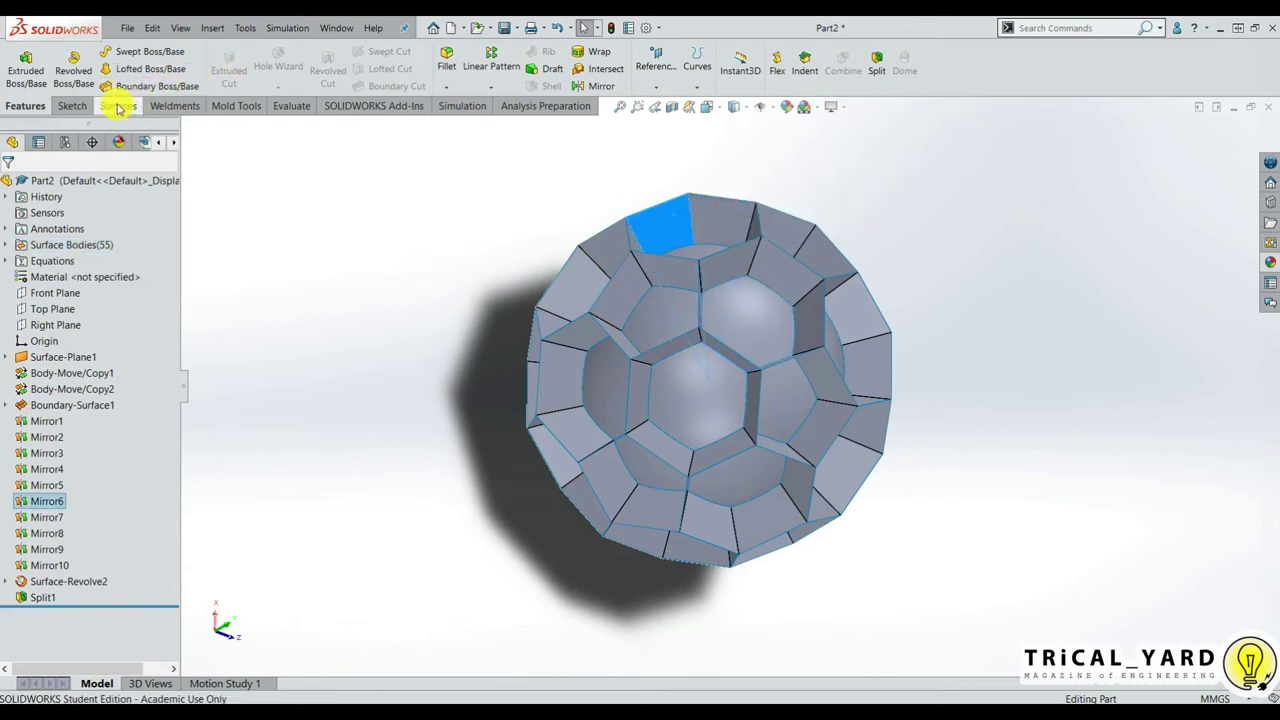
click(75, 106)
click(125, 106)
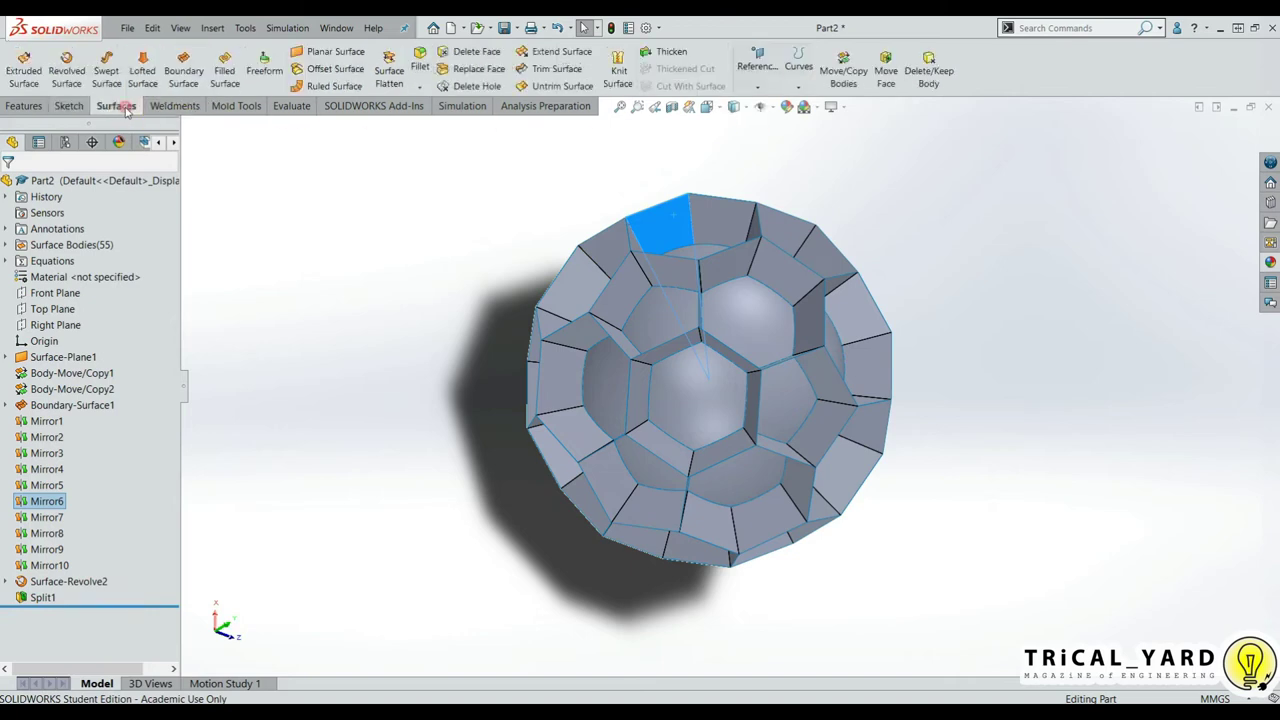
Step: Delete Surface-Plane1 through Mirror10 bodies with Delete/Keep Body
click(933, 72)
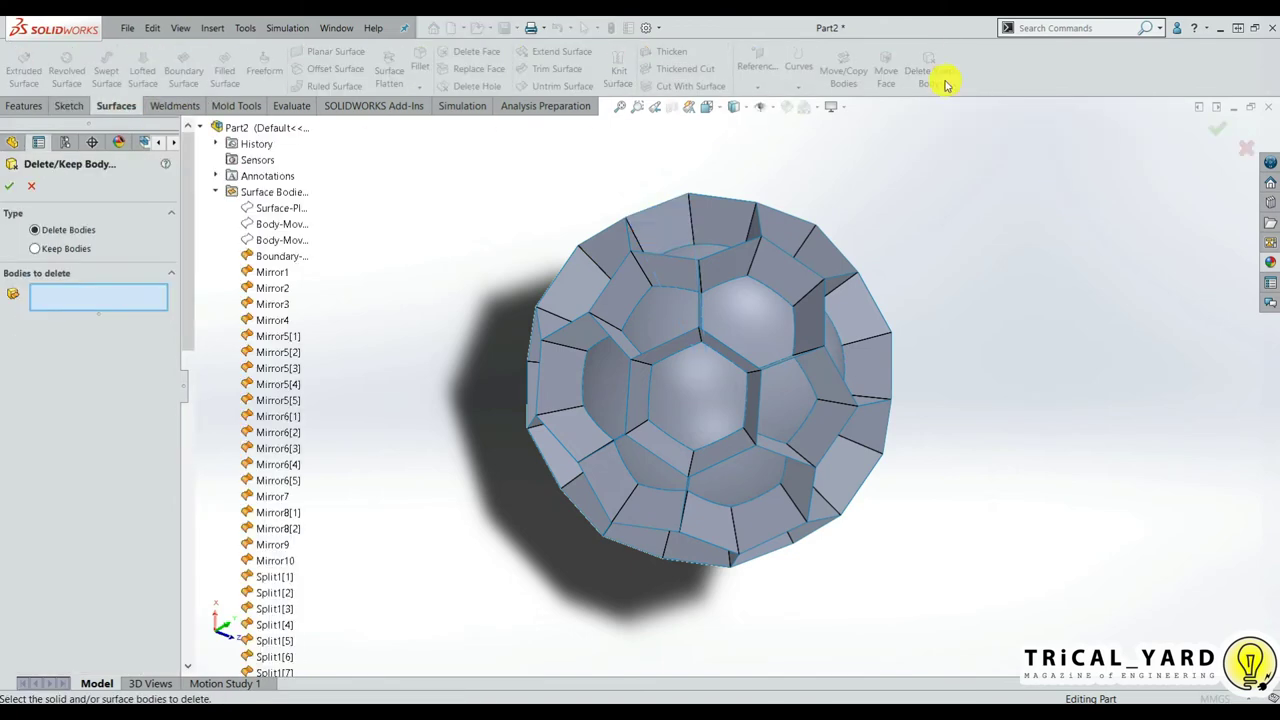
click(283, 209)
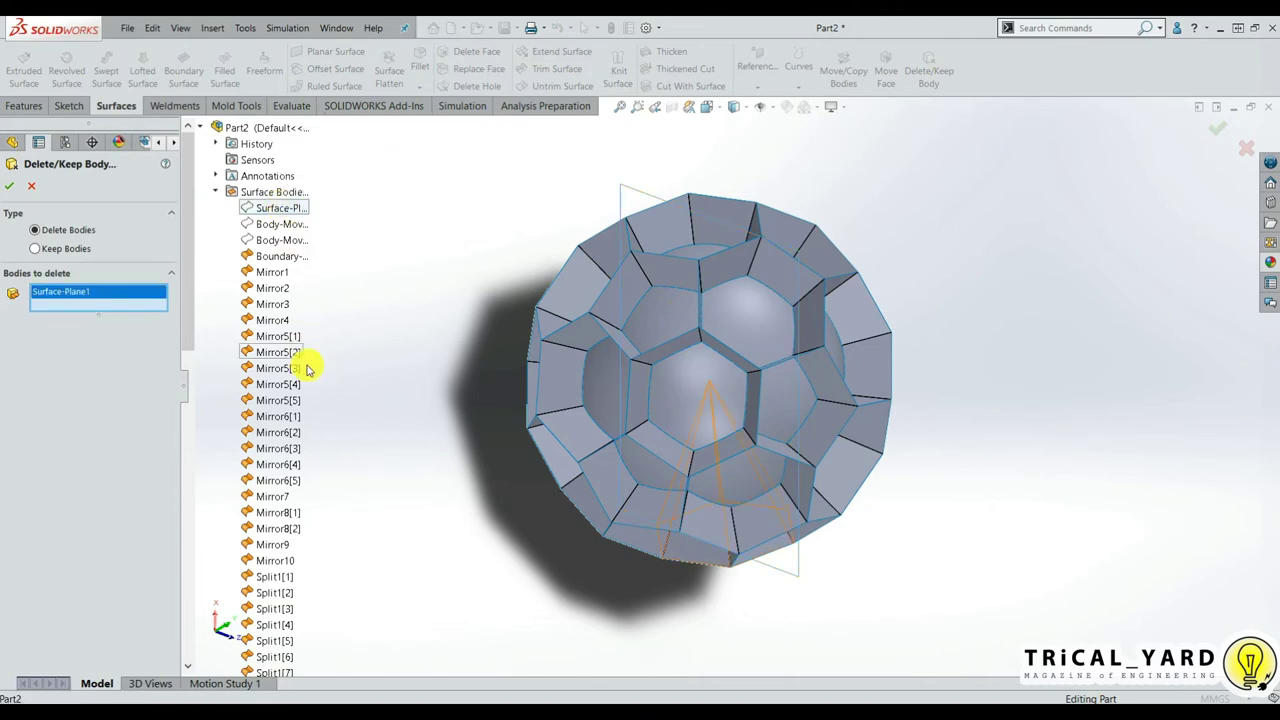
shift+click(281, 565)
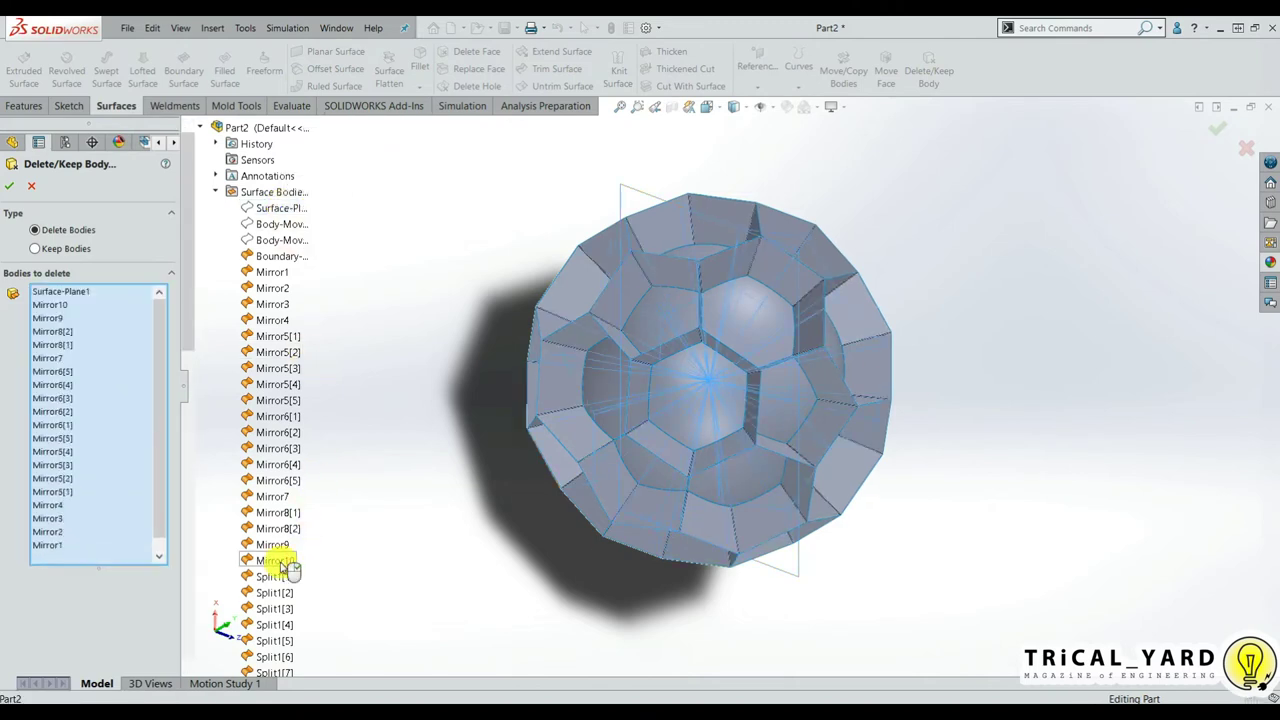
scroll(532, 551, down, 2)
middle_drag(532, 551, 557, 549)
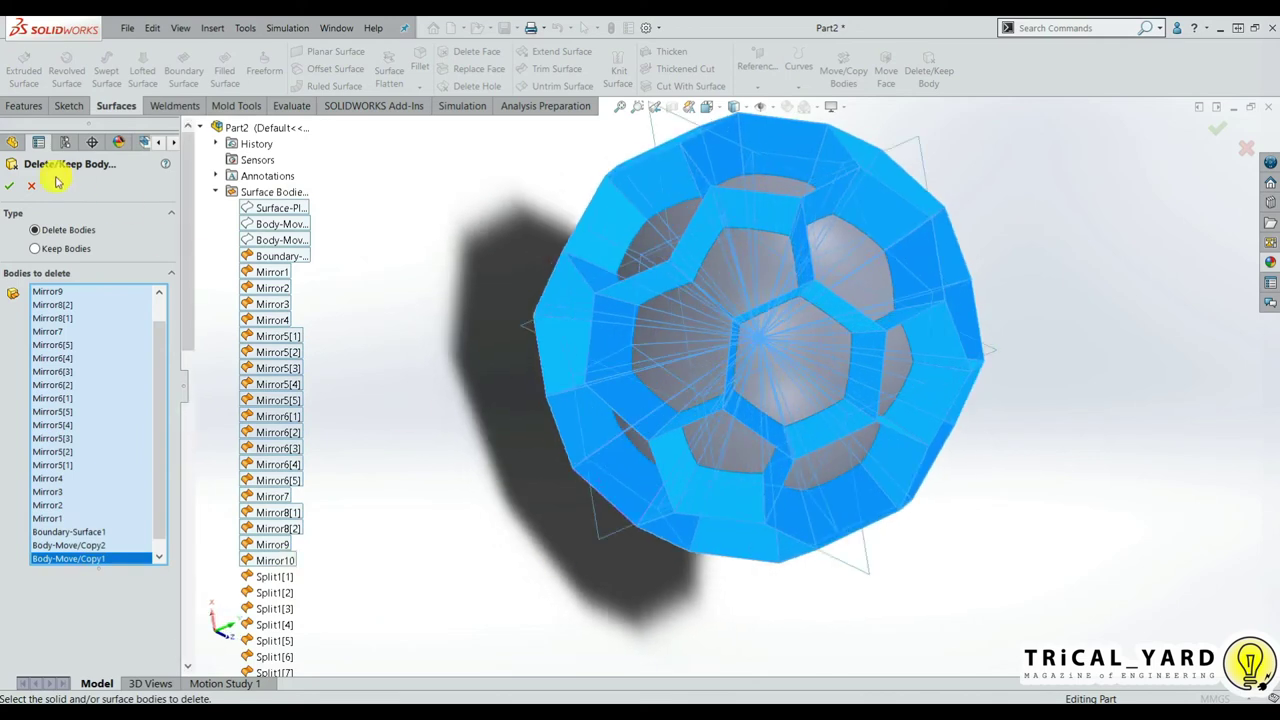
click(10, 186)
Step: Orbit and inspect faces of the remaining 32-patch sphere
mouse_move(663, 520)
middle_down()
mouse_move(560, 326)
mouse_move(737, 300)
mouse_move(780, 371)
middle_up()
click(700, 320)
click(1068, 434)
scroll(761, 278, down, 2)
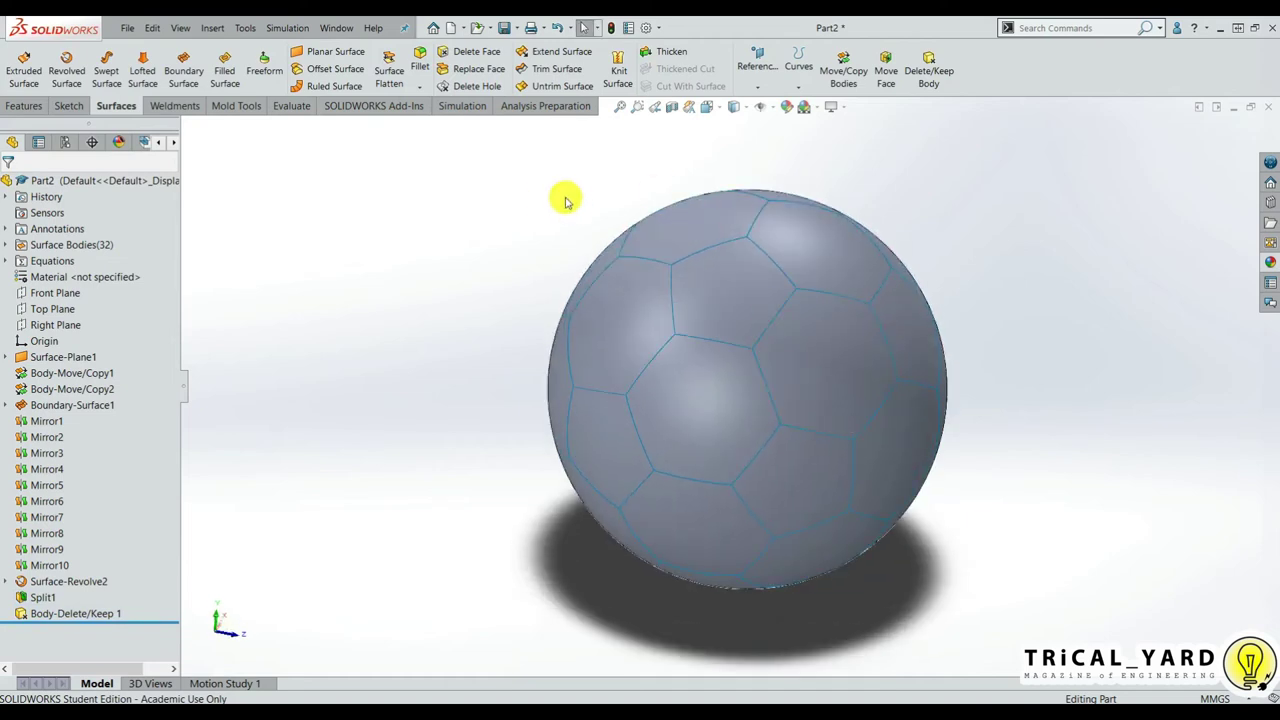
Step: Start a new 3D sketch
click(57, 106)
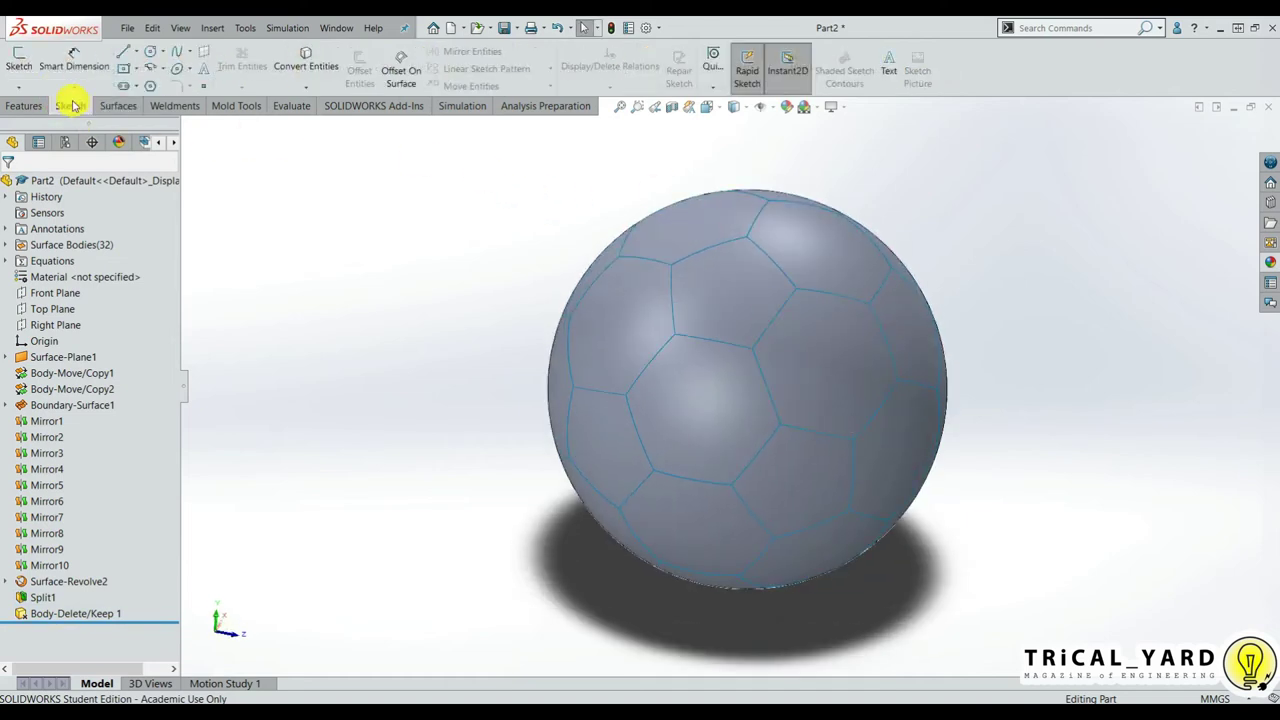
click(19, 87)
click(45, 121)
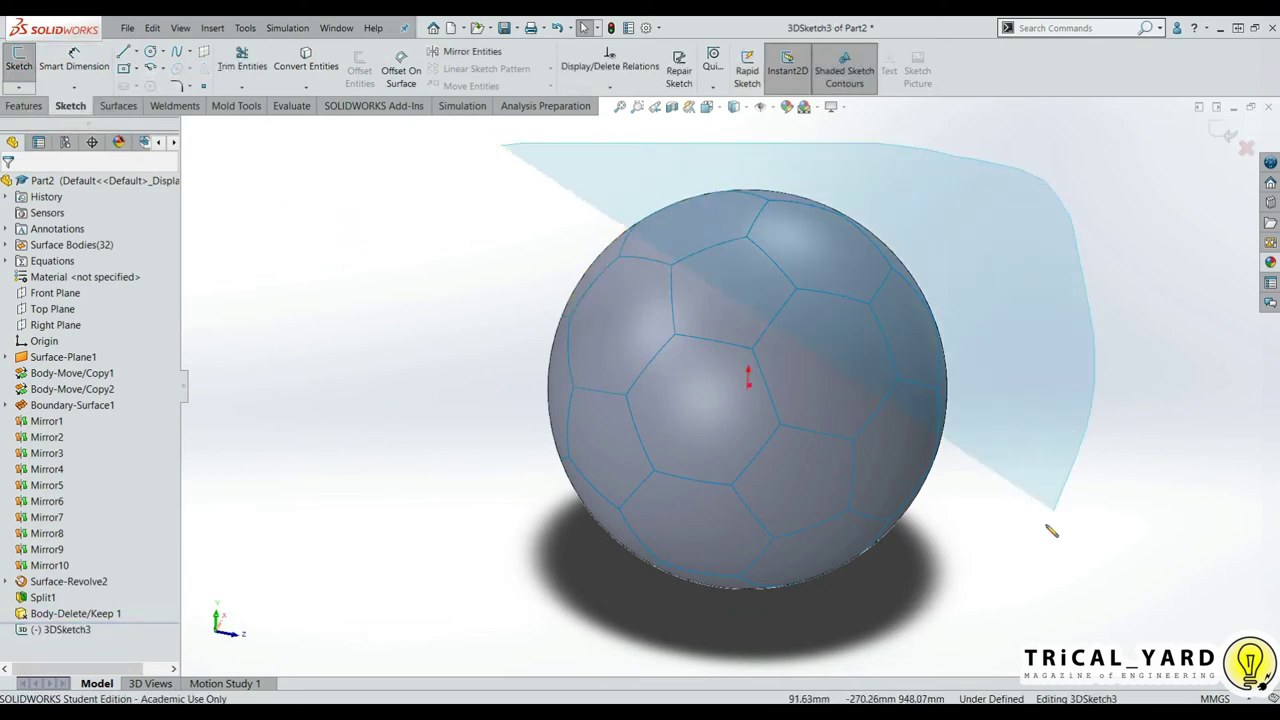
drag(503, 151, 437, 528)
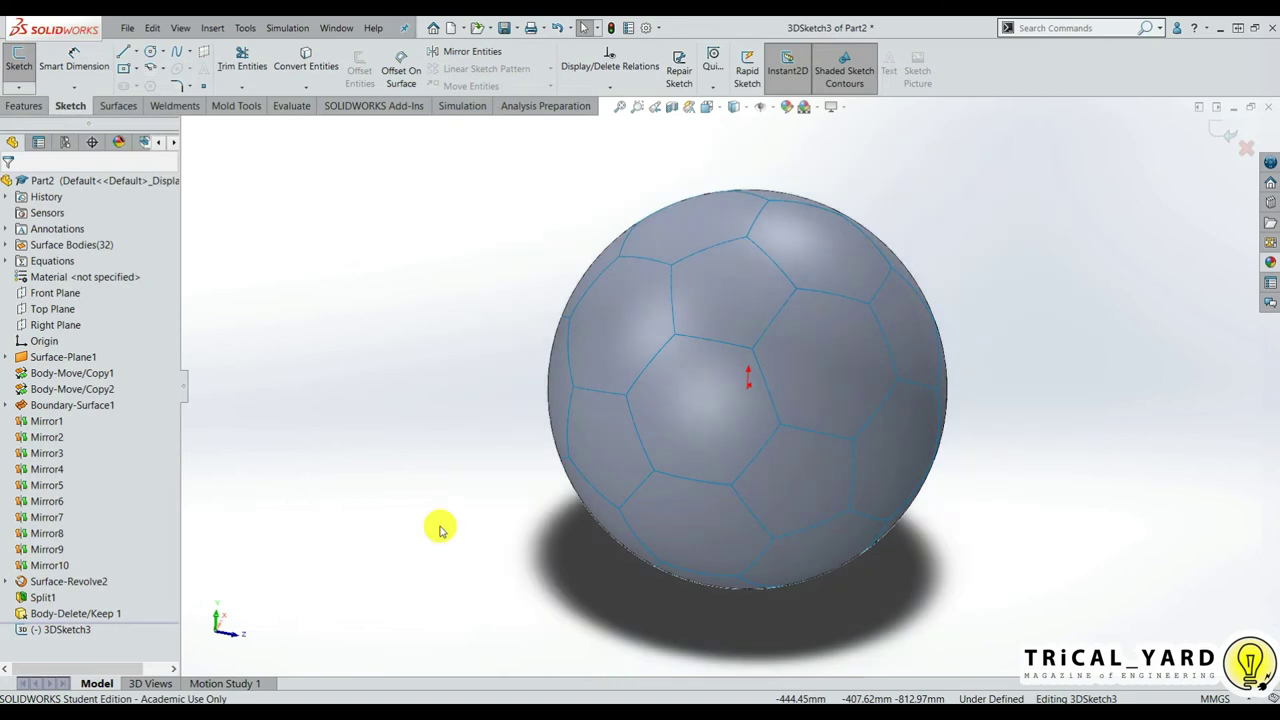
Step: Run Convert Entities and pick the ball faces on the visible side
click(306, 60)
drag(596, 163, 521, 580)
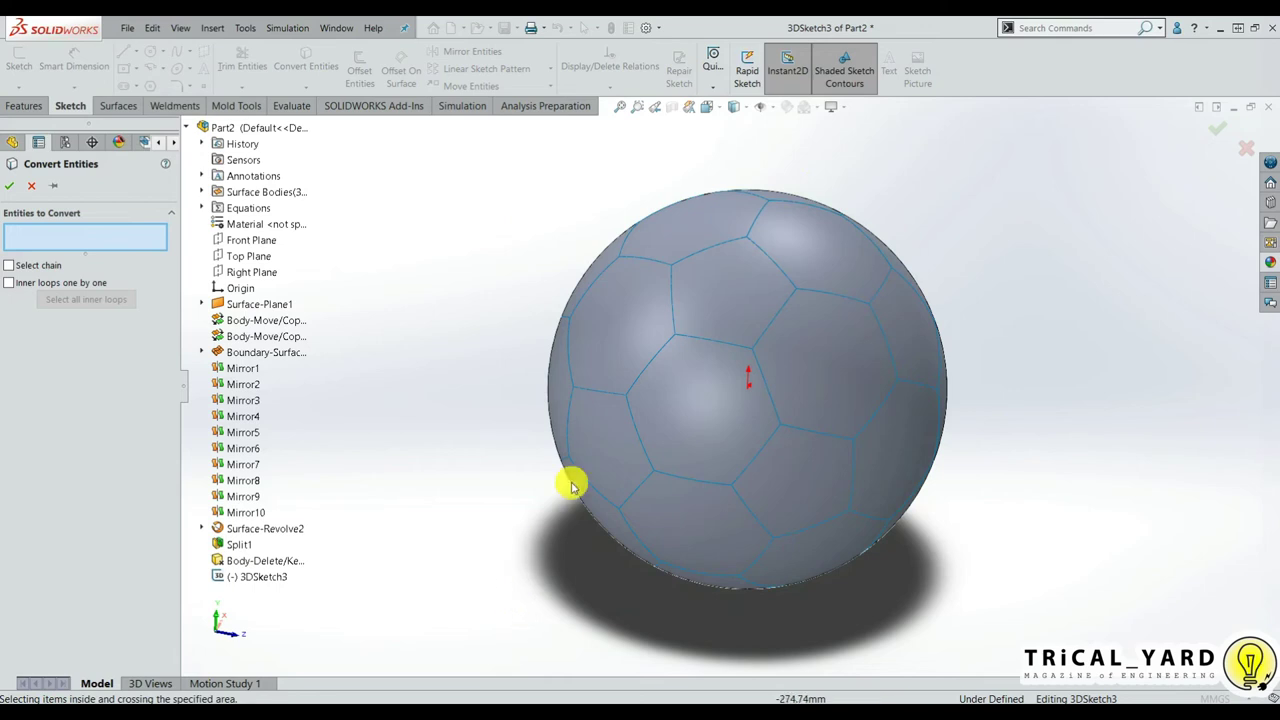
click(686, 449)
click(605, 445)
click(682, 519)
click(771, 491)
click(826, 387)
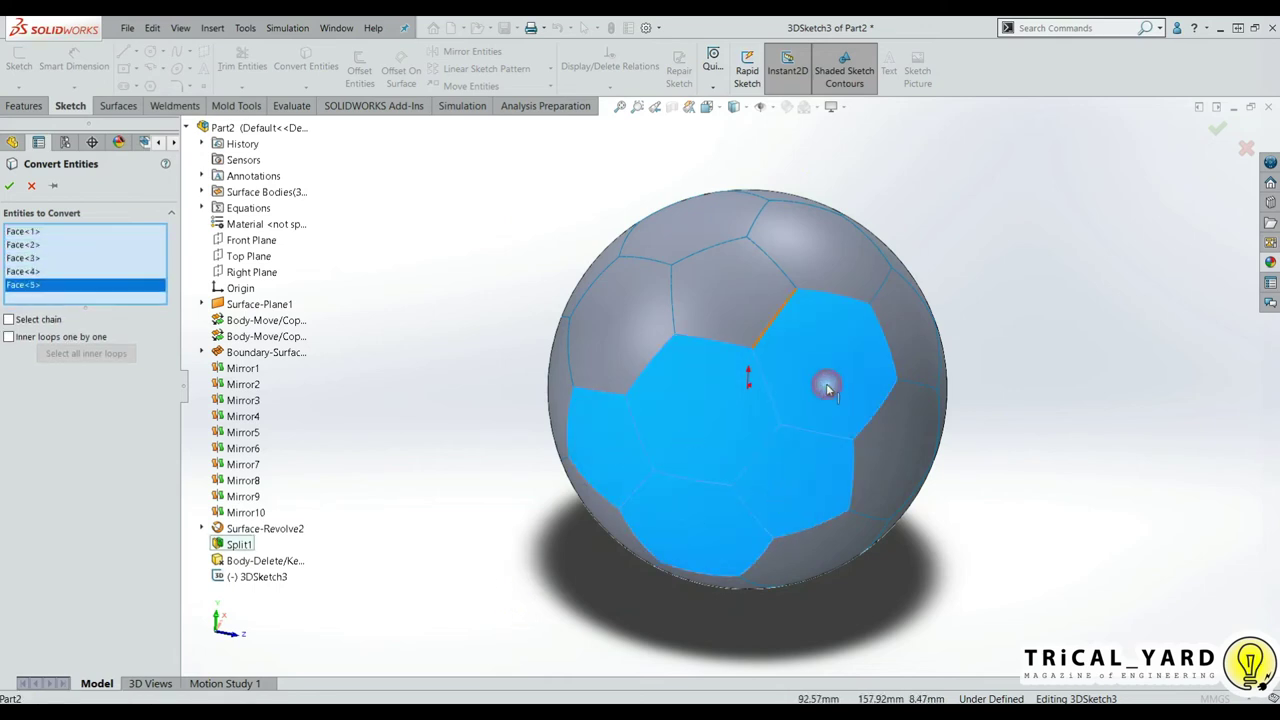
click(730, 290)
click(634, 320)
mouse_move(634, 320)
middle_down()
mouse_move(529, 503)
mouse_move(646, 366)
middle_up()
click(646, 366)
click(600, 430)
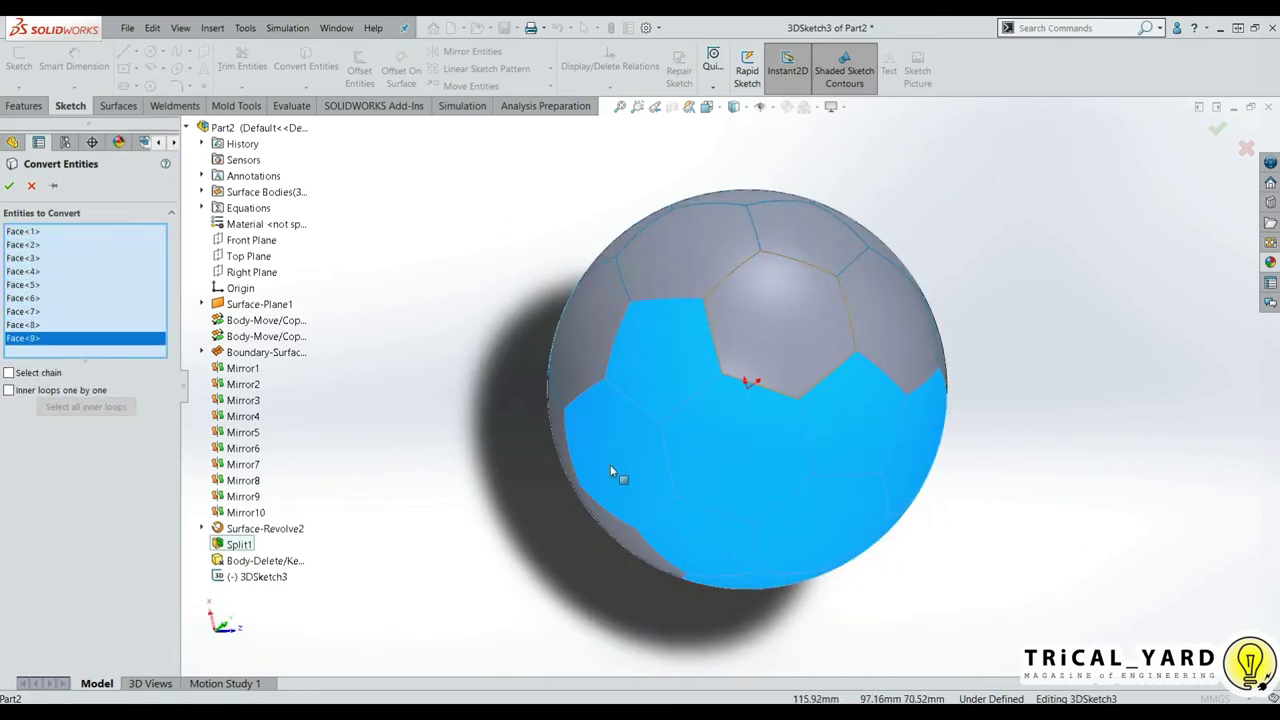
click(777, 449)
click(651, 309)
Step: Pick the remaining ball faces and convert all 32 faces into sketch edges
mouse_move(777, 449)
middle_down()
mouse_move(651, 309)
mouse_move(766, 349)
mouse_move(833, 341)
mouse_move(737, 271)
mouse_move(749, 371)
middle_up()
click(766, 349)
click(737, 271)
click(837, 349)
click(729, 338)
mouse_move(837, 349)
middle_down()
mouse_move(729, 338)
mouse_move(783, 449)
mouse_move(831, 394)
middle_up()
click(783, 449)
click(831, 394)
click(717, 411)
click(810, 347)
mouse_move(810, 347)
middle_down()
mouse_move(766, 437)
mouse_move(722, 430)
mouse_move(929, 371)
middle_up()
middle_drag(703, 400, 855, 275)
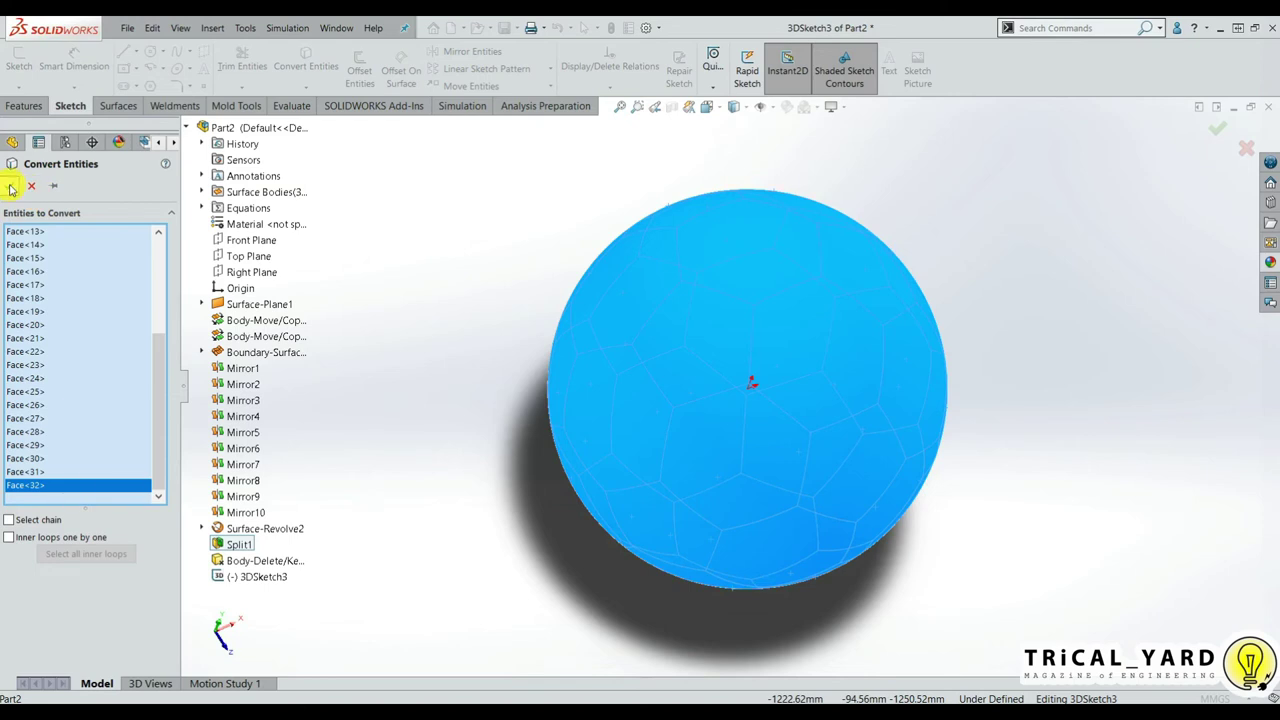
click(12, 187)
mouse_move(488, 518)
middle_down()
mouse_move(429, 466)
mouse_move(391, 374)
mouse_move(557, 430)
mouse_move(529, 323)
mouse_move(503, 314)
mouse_move(530, 366)
middle_up()
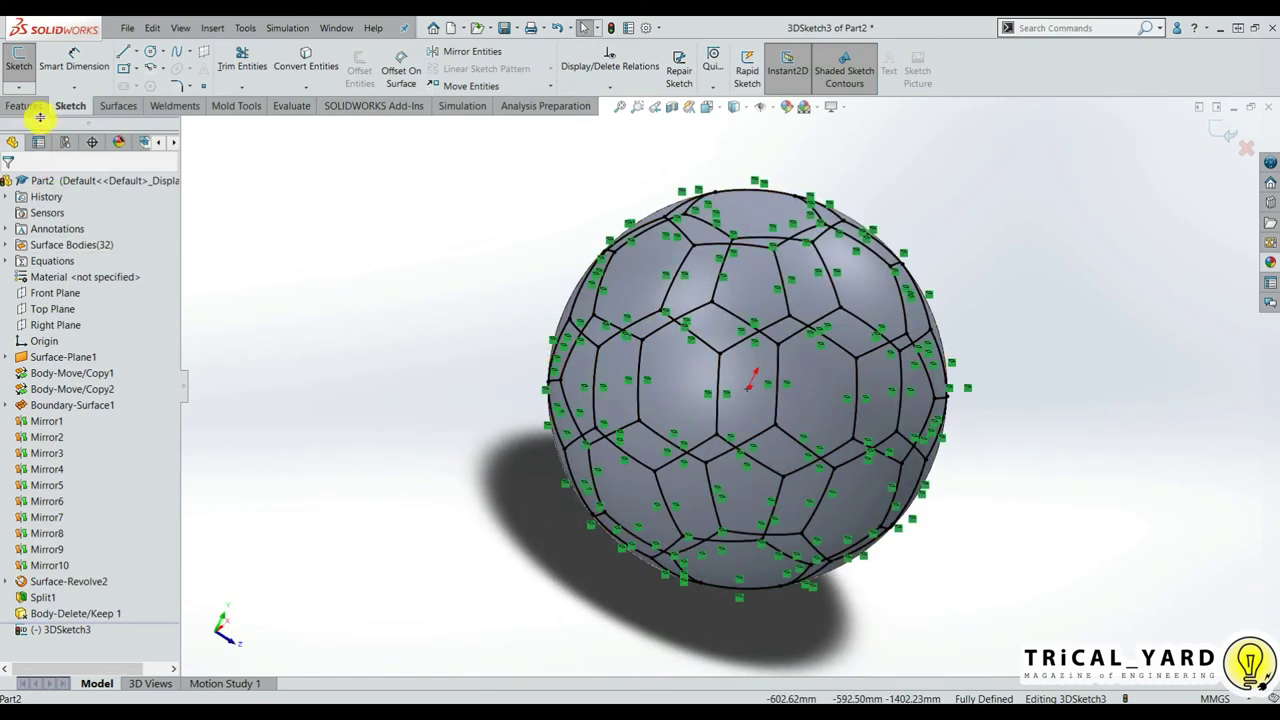
Step: Exit 3DSketch3 and delete bodies Split1[1] through Split1[32] with Delete/Keep Body
click(19, 60)
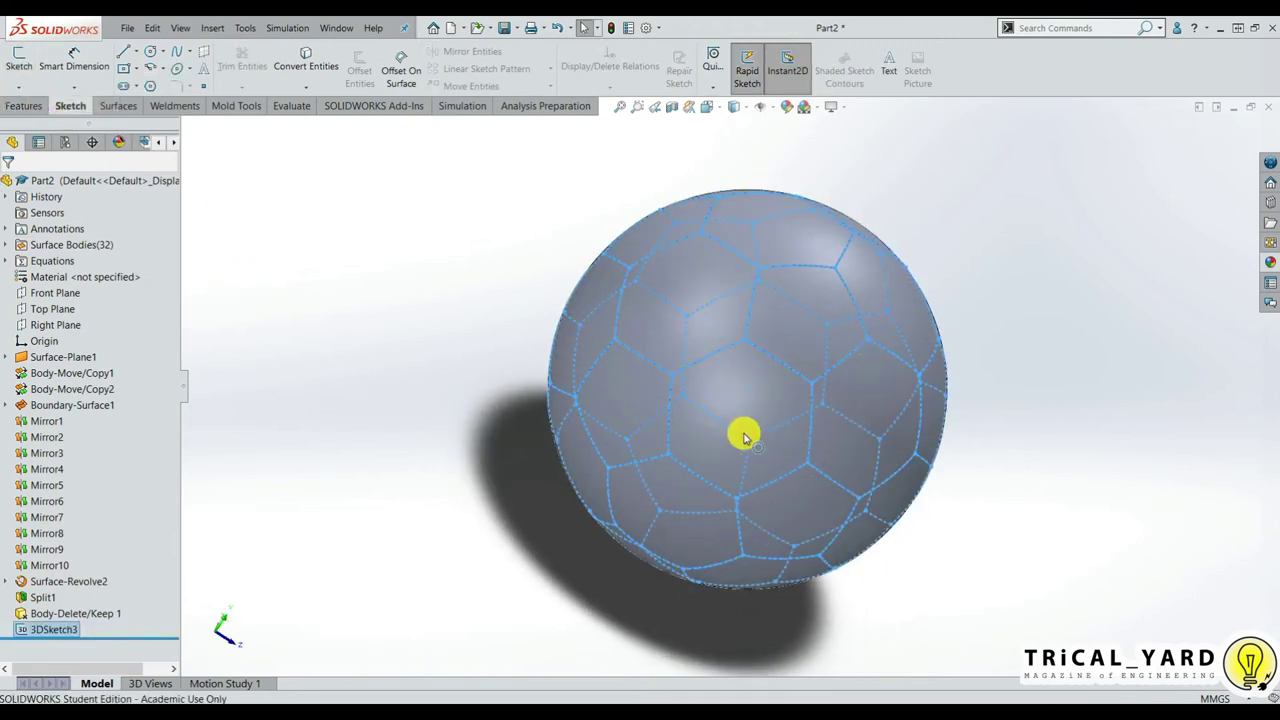
click(118, 106)
click(928, 72)
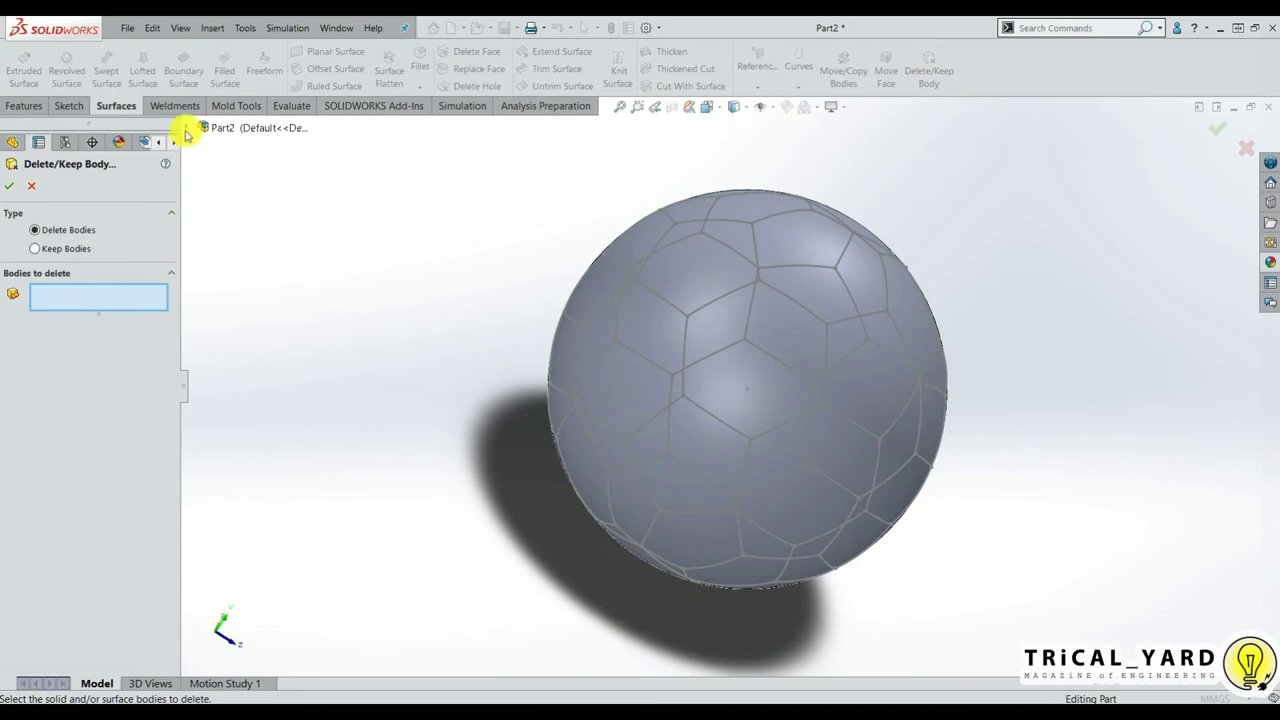
click(203, 128)
click(207, 193)
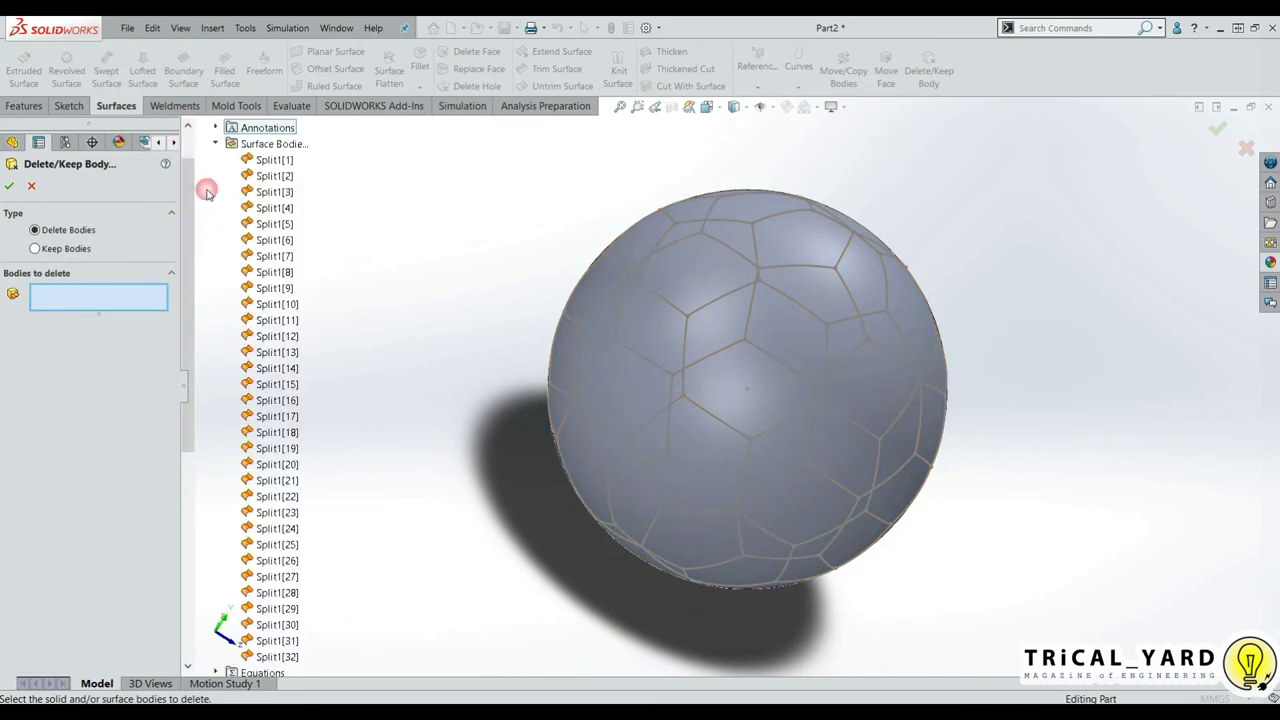
click(268, 162)
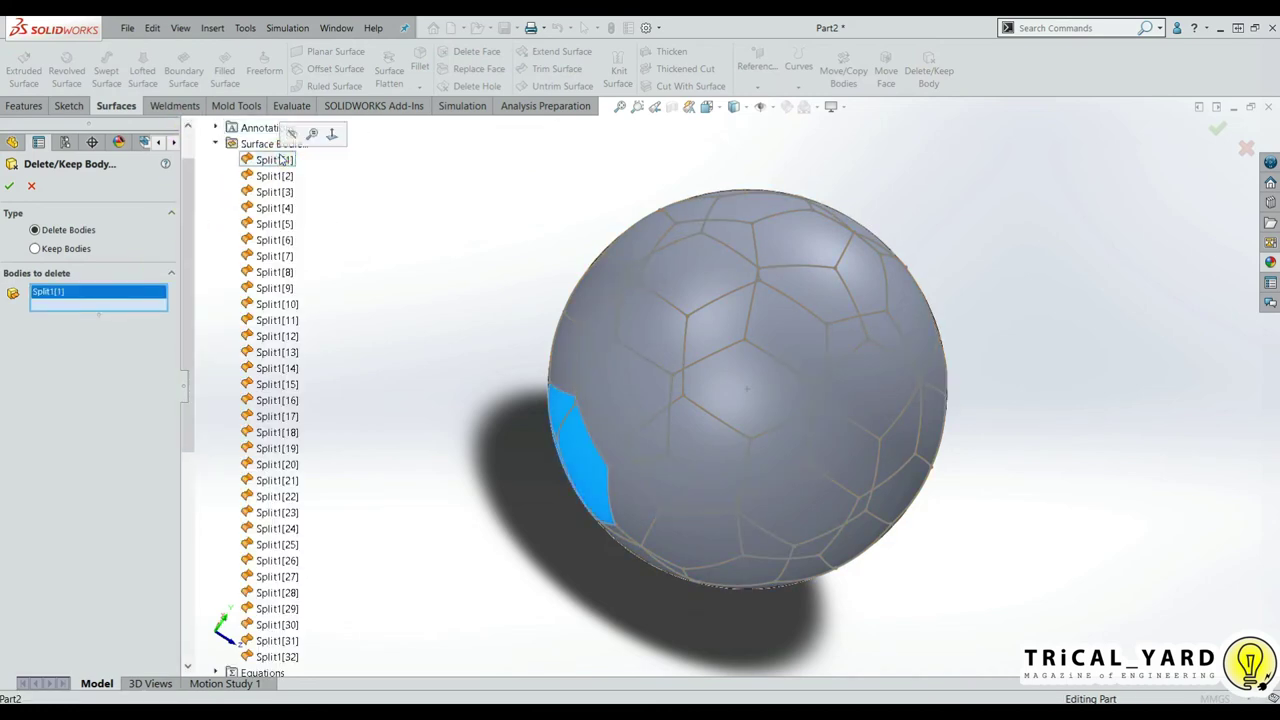
scroll(397, 494, down, 2)
scroll(264, 497, down, 3)
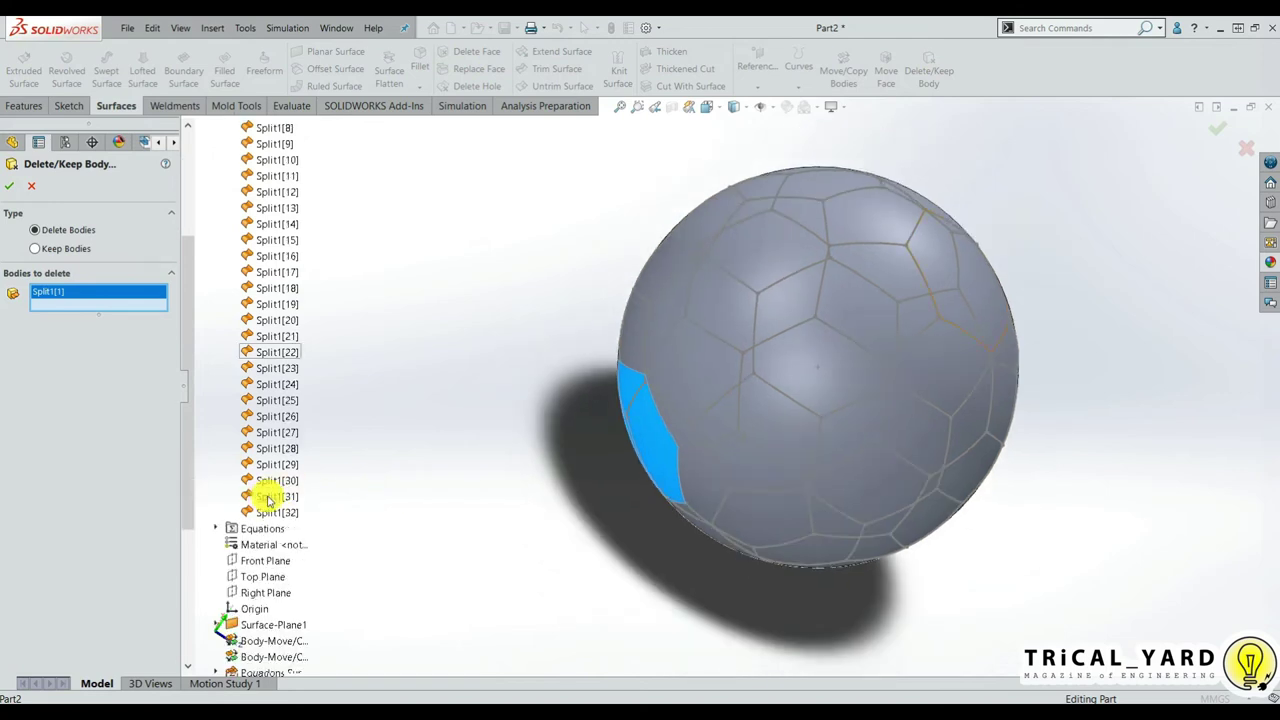
shift+click(277, 512)
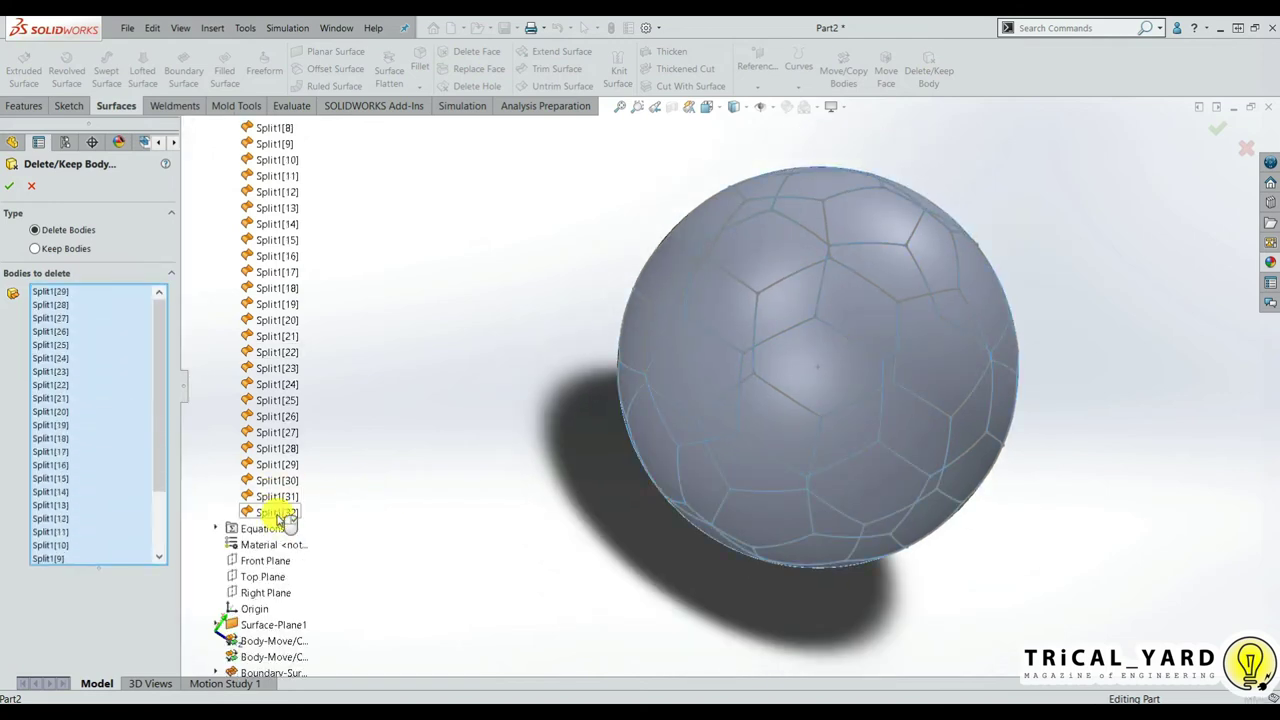
click(10, 187)
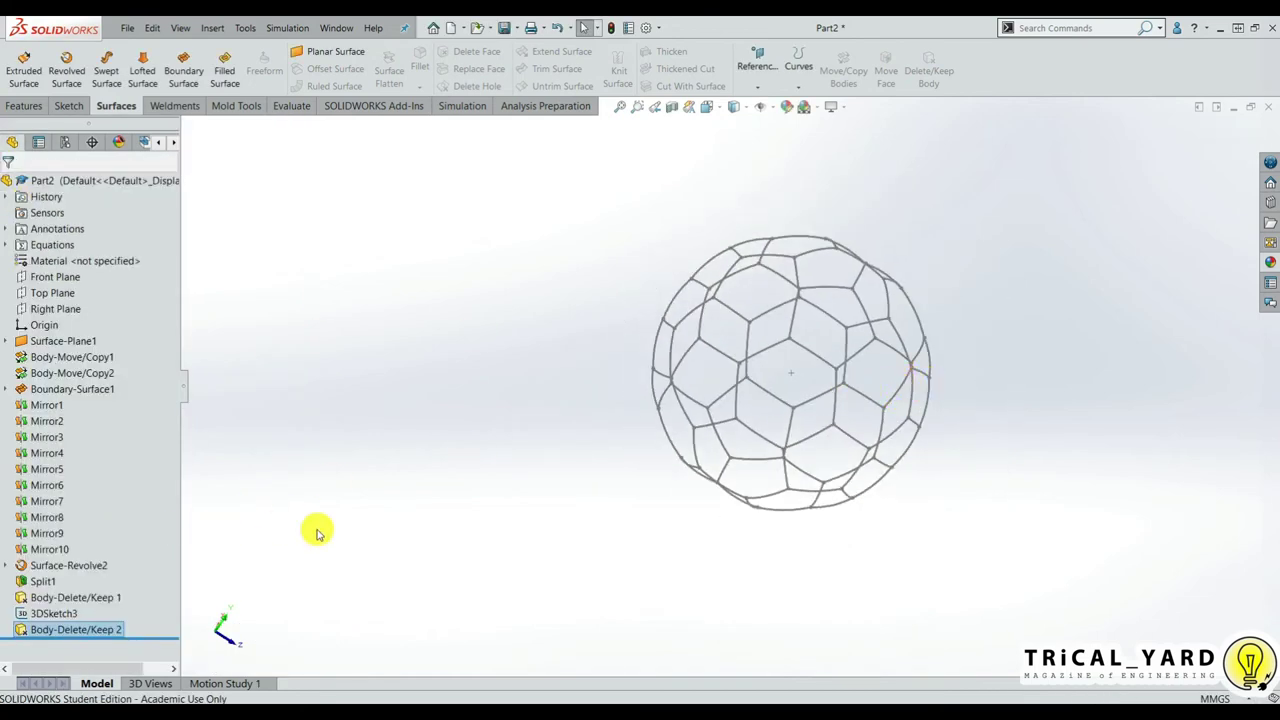
Step: Open Structural Member from the Weldments tools, showing iso square tube 20 x 20 x 2
scroll(805, 380, up, 3)
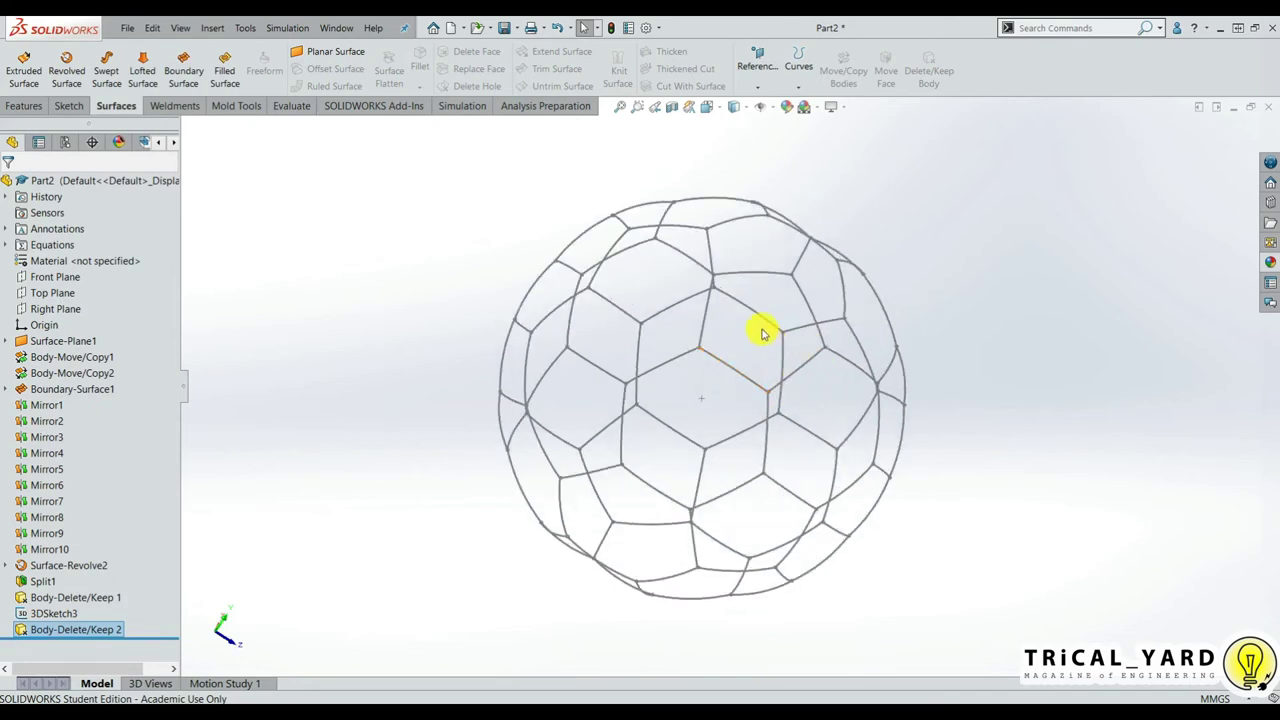
middle_drag(774, 323, 743, 351)
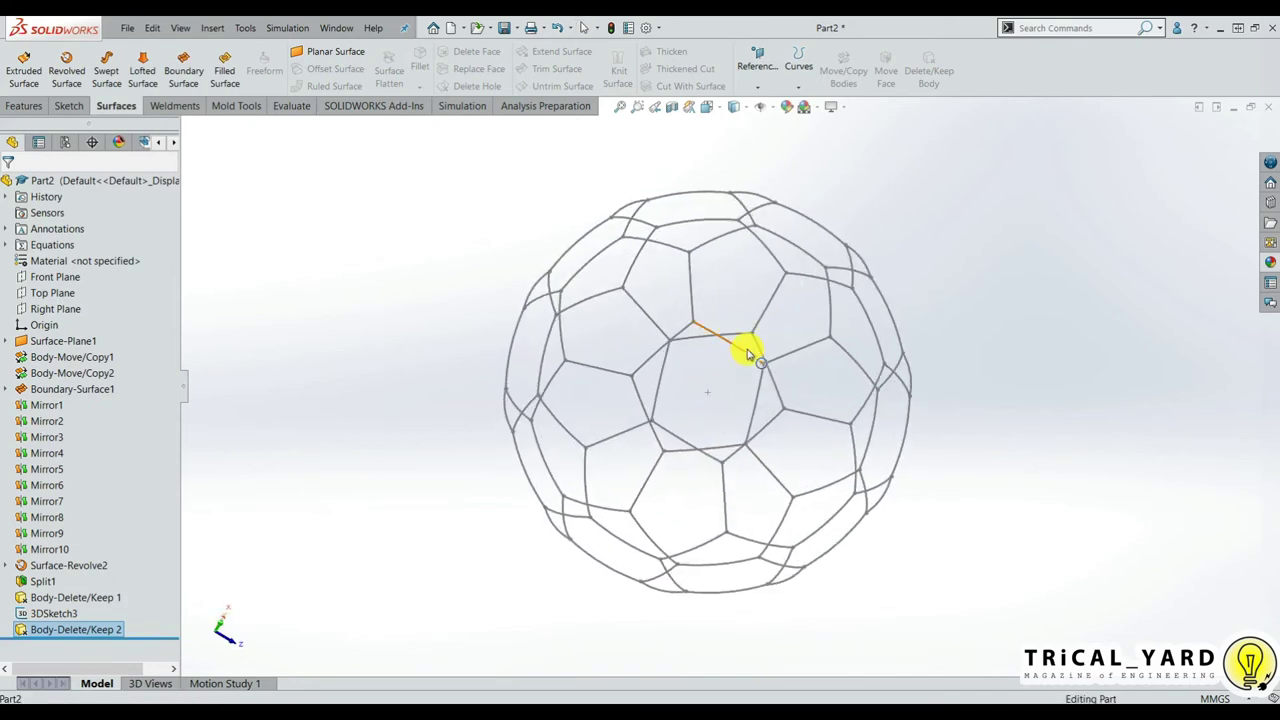
click(172, 106)
middle_drag(466, 343, 423, 360)
click(110, 75)
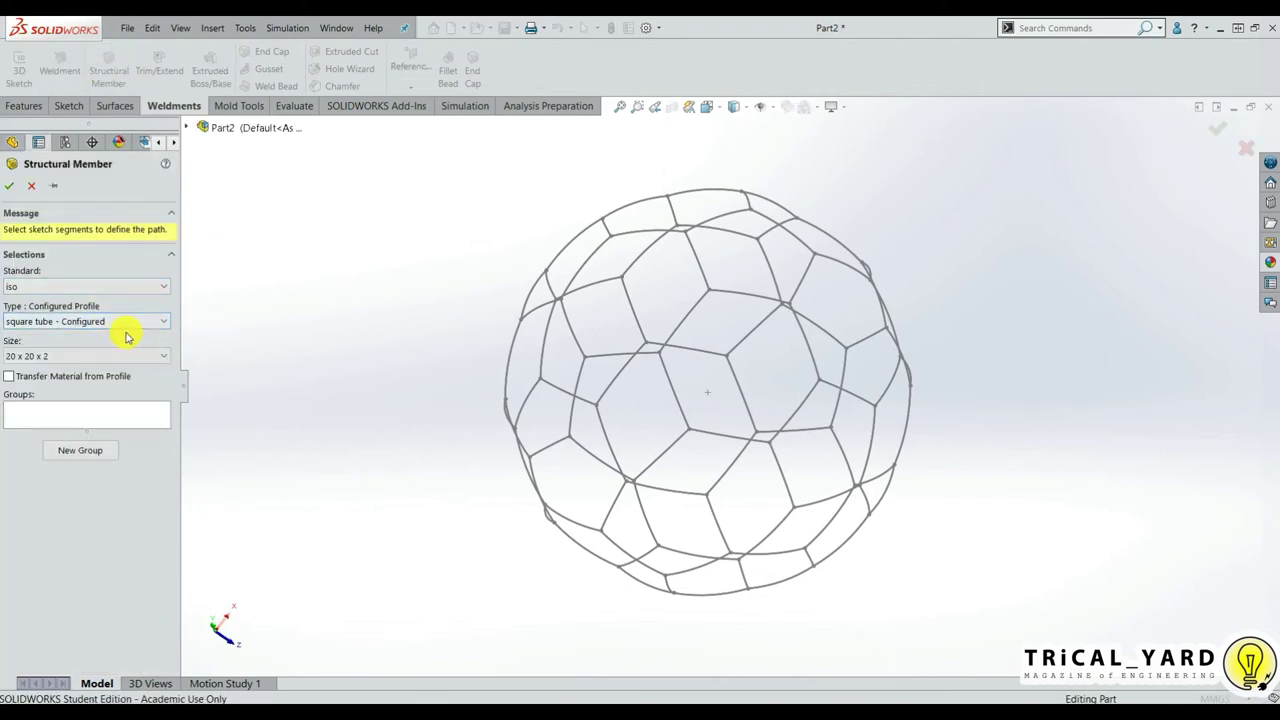
Step: Keep the square tube profile, pick the first pentagon arc, and set size 80 x 80 x 5
click(105, 322)
click(72, 307)
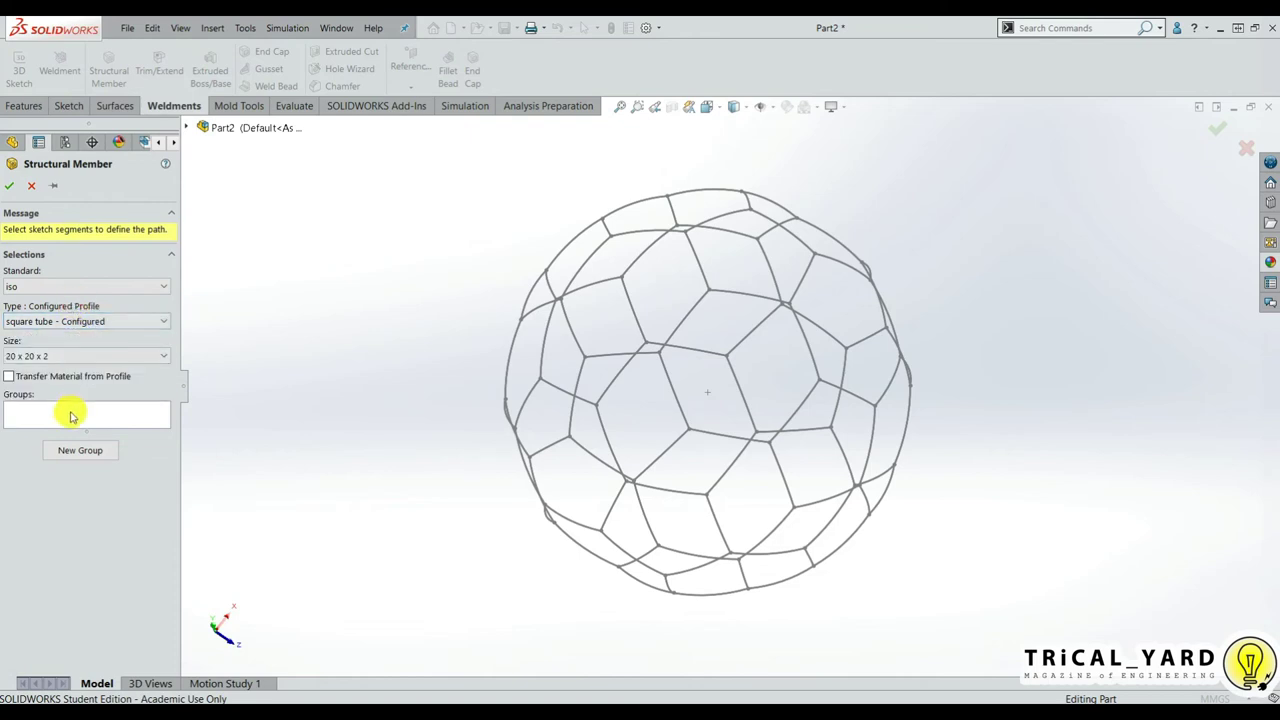
mouse_move(551, 551)
middle_down()
mouse_move(529, 543)
mouse_move(580, 566)
mouse_move(568, 568)
mouse_move(579, 542)
middle_up()
click(627, 400)
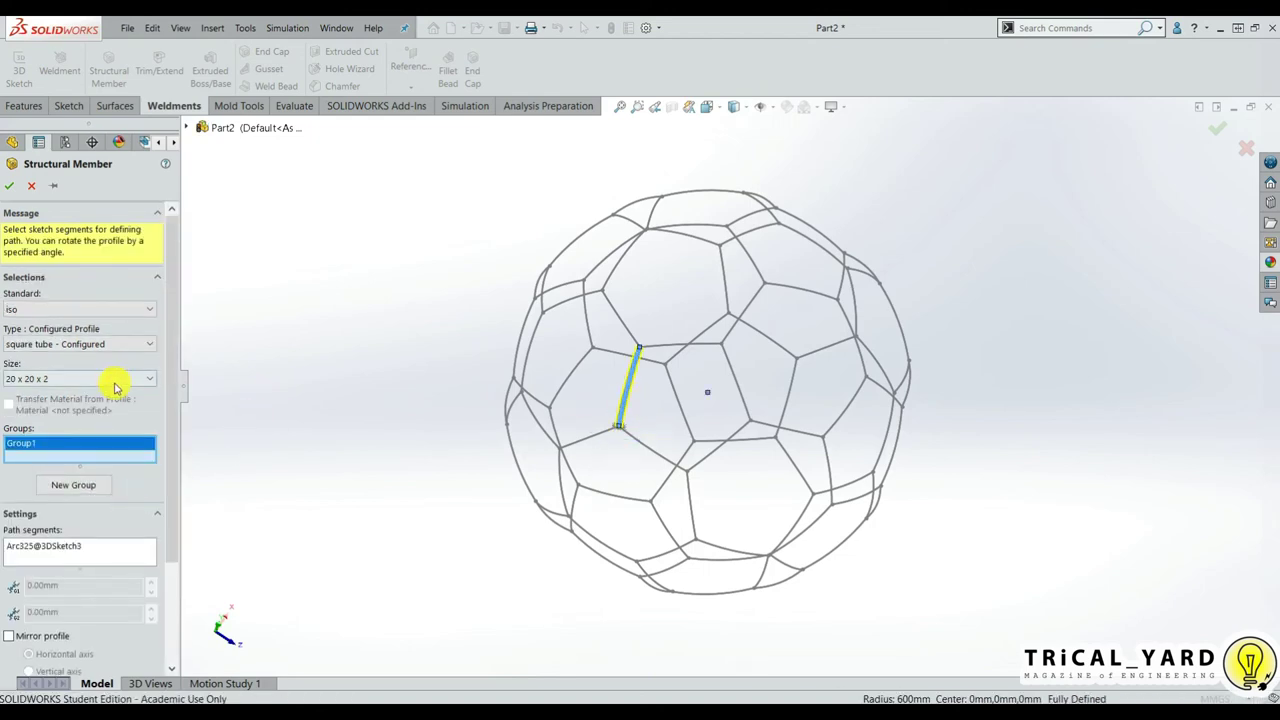
click(115, 388)
click(97, 414)
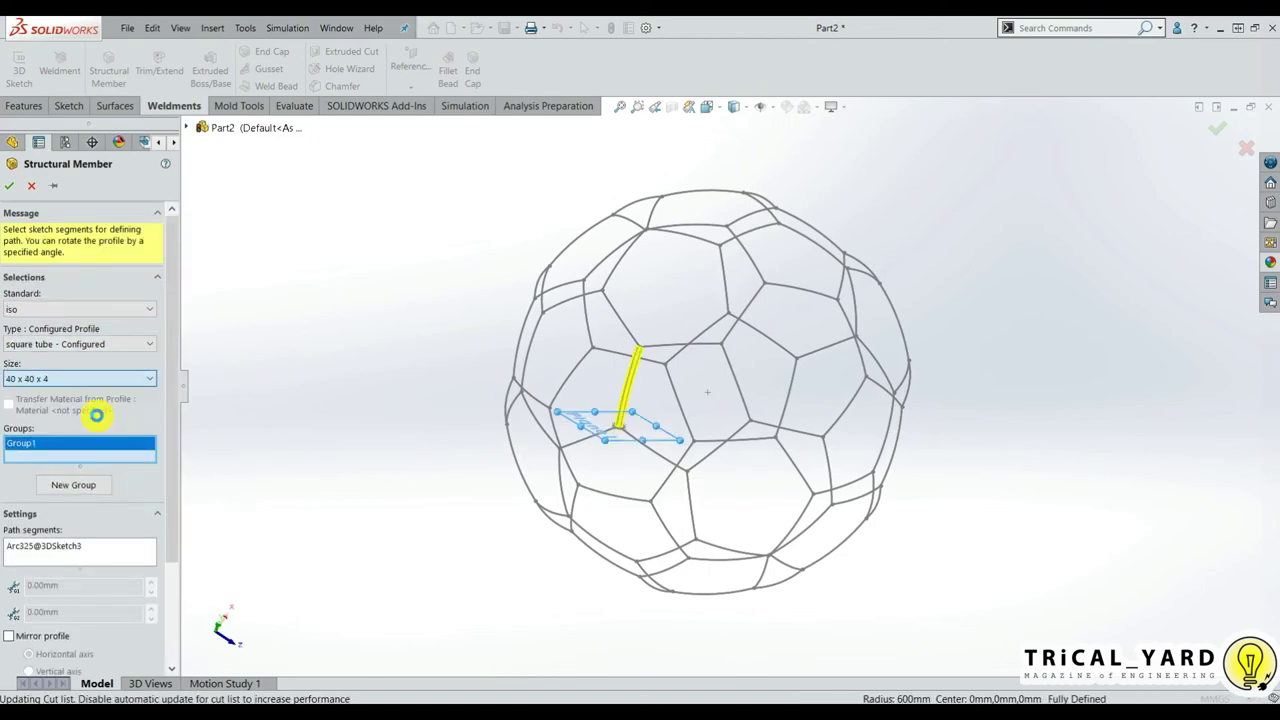
click(100, 378)
click(99, 424)
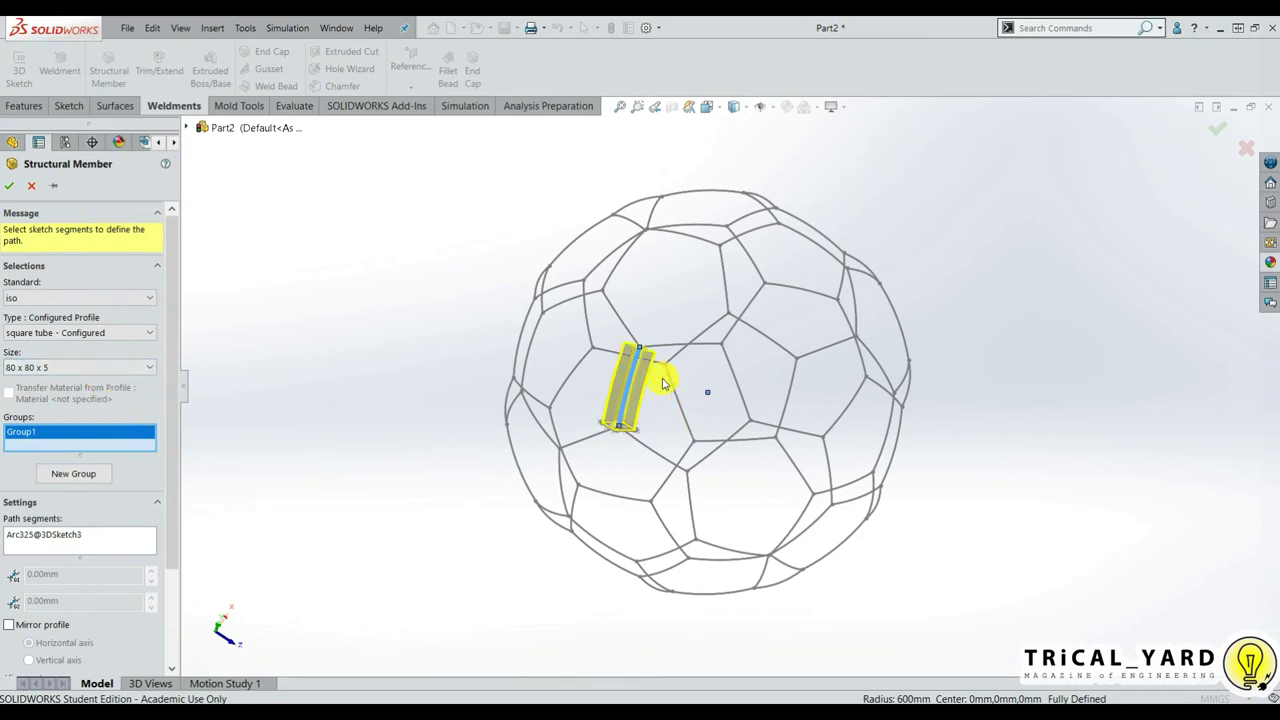
Step: Add the other four pentagon arcs to complete Group1
scroll(637, 432, down, 3)
scroll(645, 450, up, 1)
scroll(650, 452, up, 1)
scroll(651, 462, up, 1)
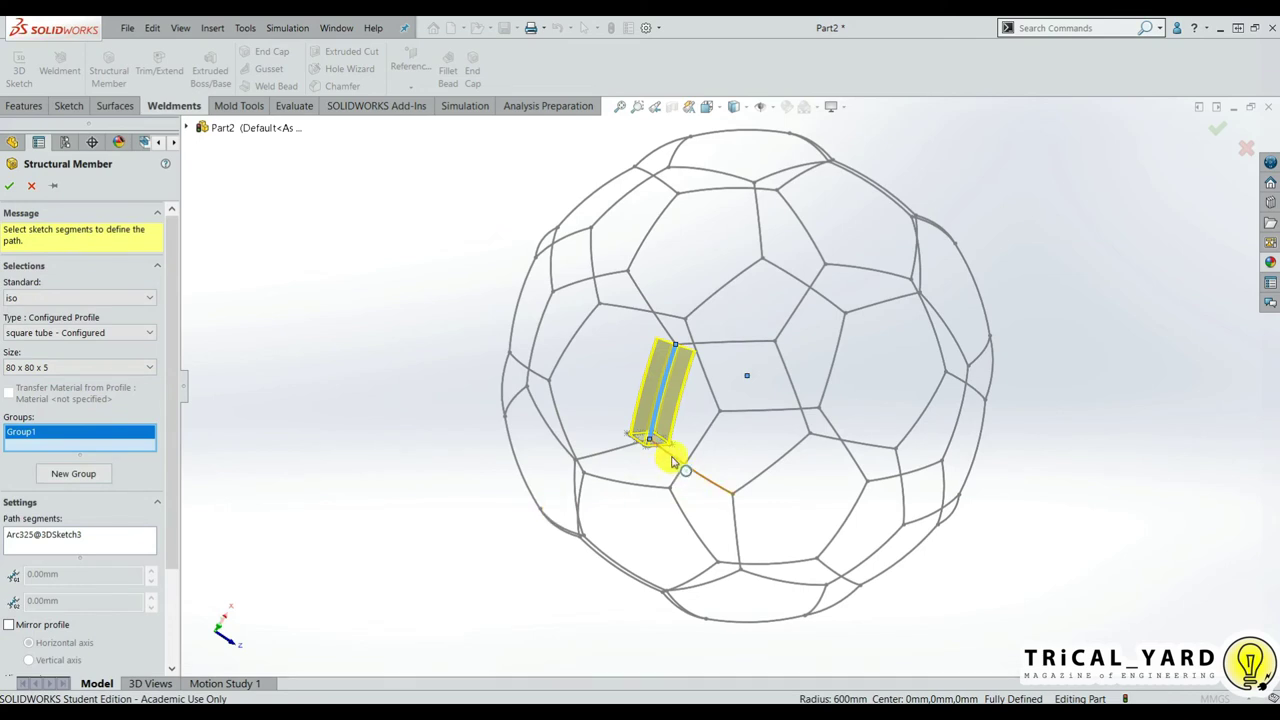
click(675, 462)
click(772, 478)
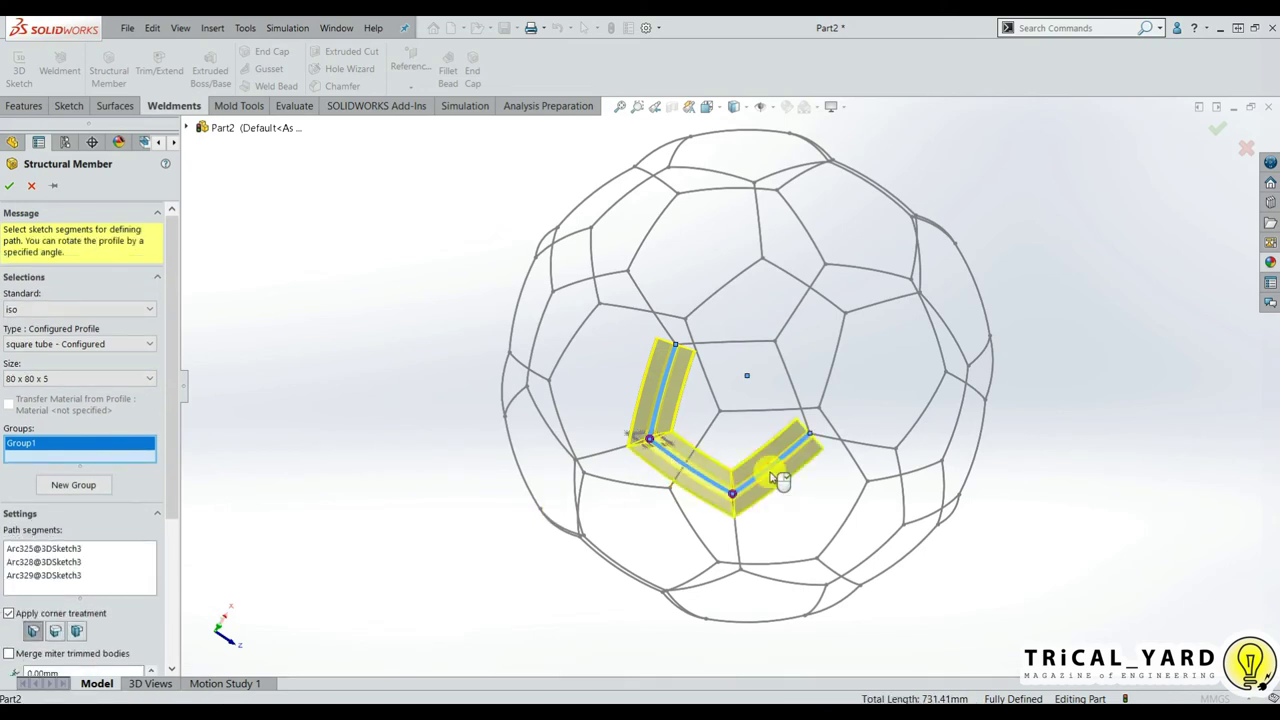
click(797, 397)
click(749, 343)
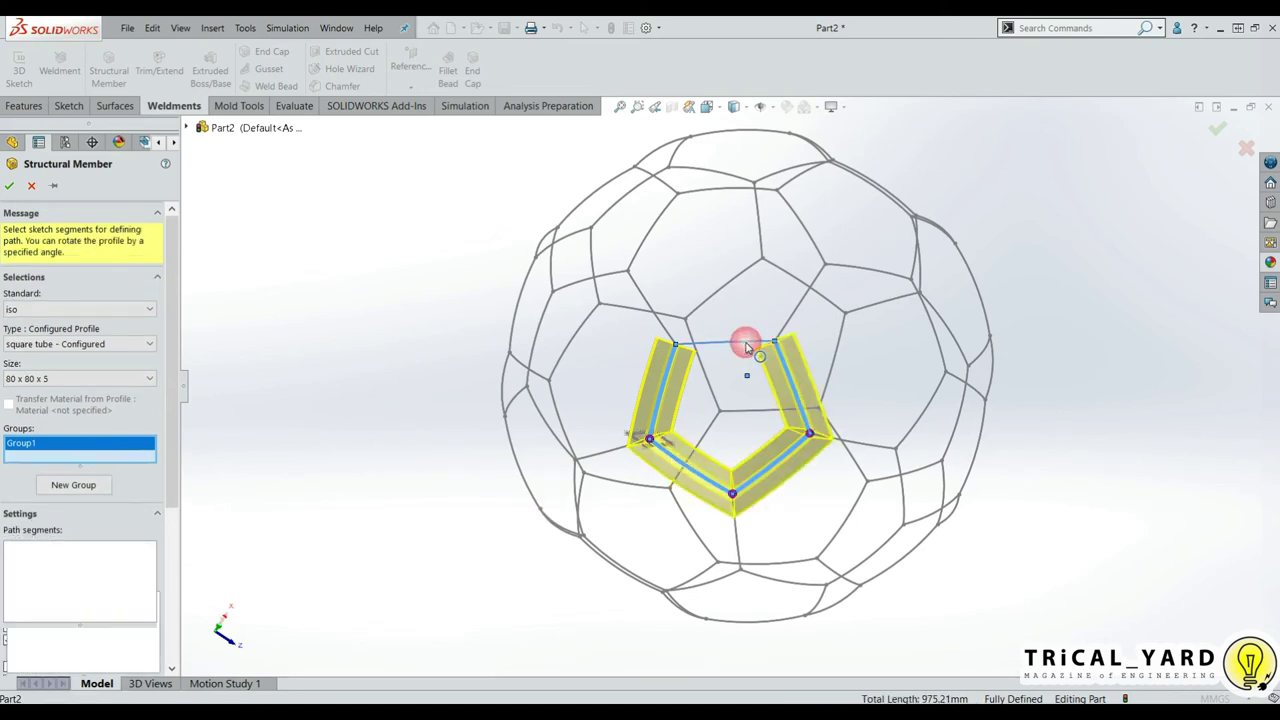
Step: Add new member groups while orbiting the ball toward the unfinished pentagons
click(73, 484)
mouse_move(523, 520)
middle_down()
mouse_move(572, 549)
mouse_move(457, 463)
middle_up()
mouse_move(749, 363)
middle_down()
mouse_move(631, 333)
mouse_move(560, 380)
middle_up()
click(73, 502)
click(600, 420)
middle_drag(600, 420, 700, 380)
click(73, 515)
Step: Create further groups and select the edges of another pentagon
click(585, 525)
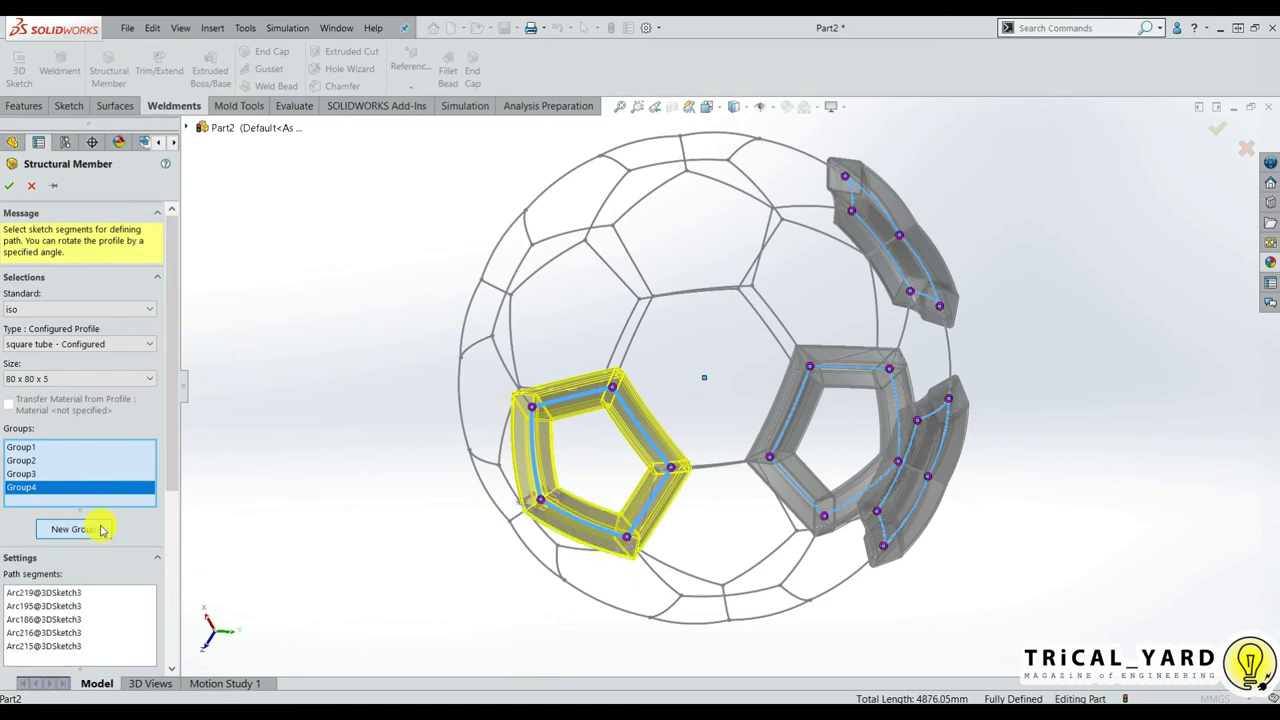
click(101, 530)
middle_drag(640, 450, 609, 477)
click(634, 377)
click(73, 530)
middle_drag(634, 377, 514, 423)
click(530, 330)
Step: Add a group holding all edges of the next pentagon around the ball
click(651, 357)
middle_drag(651, 357, 534, 466)
click(73, 555)
click(651, 557)
middle_drag(651, 557, 701, 480)
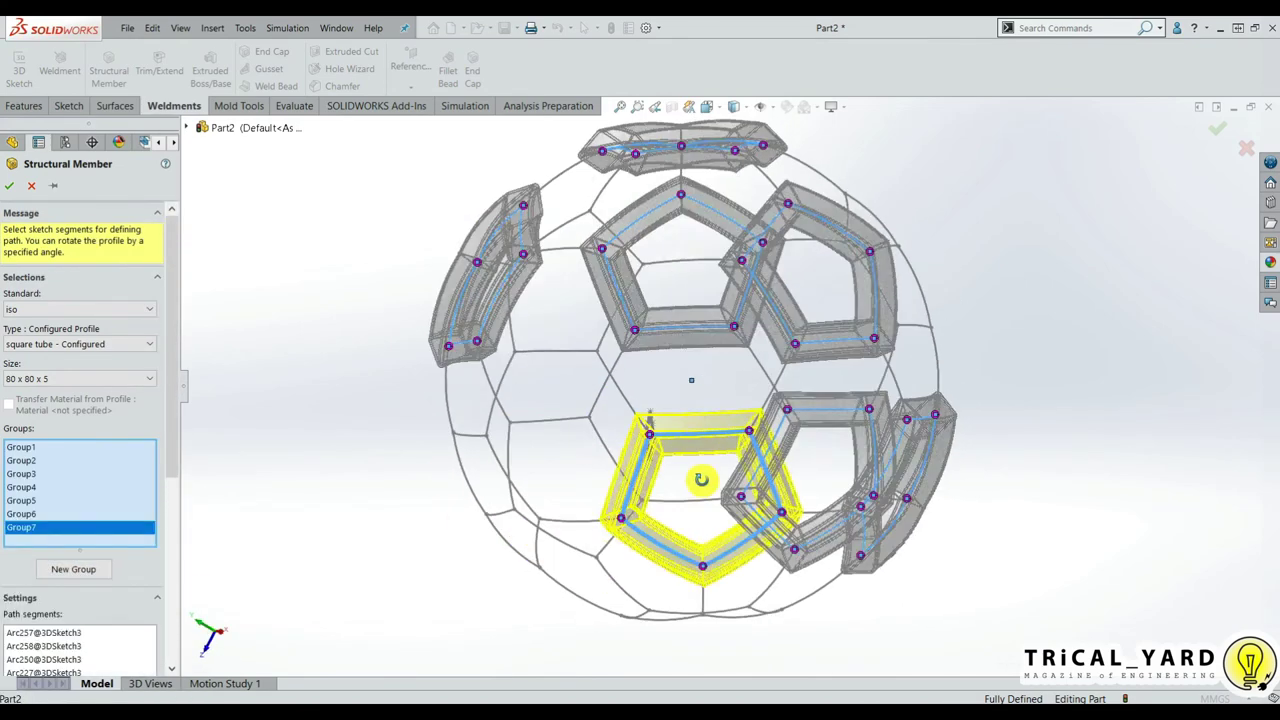
Step: Put the four upper pentagon edges into a new square tube group
click(73, 569)
click(614, 343)
click(686, 251)
click(745, 320)
click(675, 372)
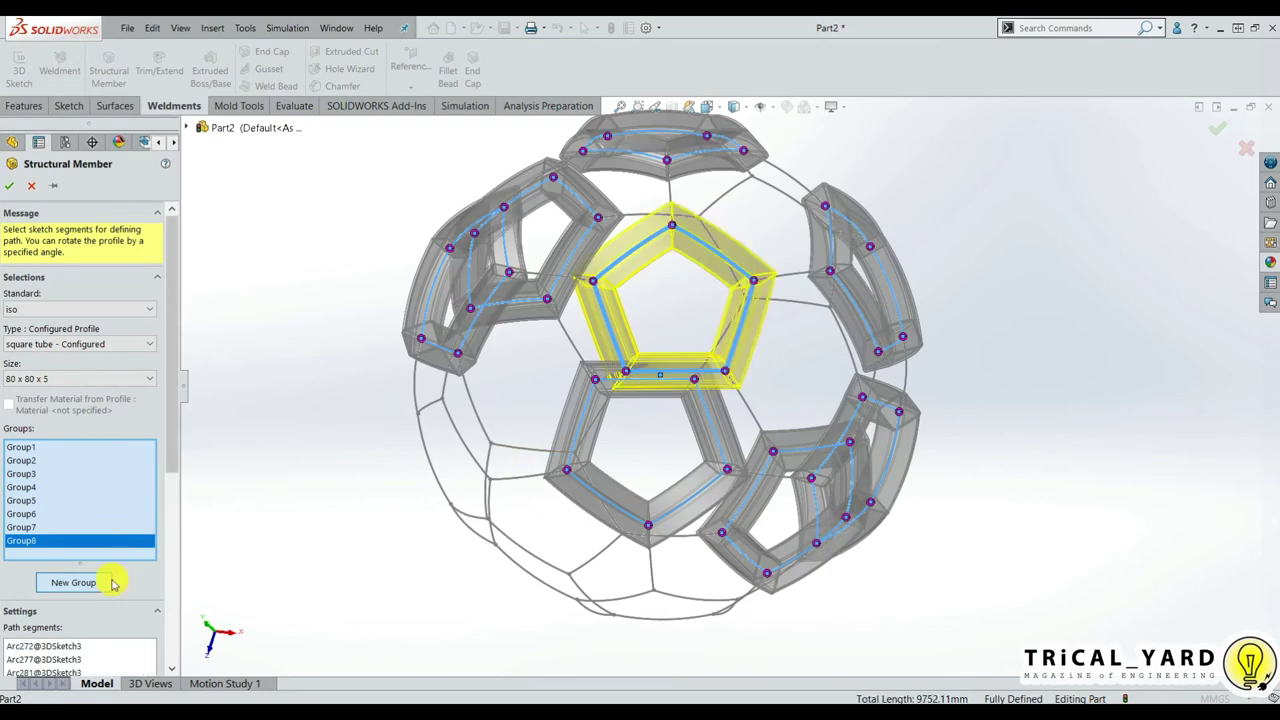
Step: Group three edges of the lower-left pentagon as square tube members
click(73, 582)
click(500, 443)
click(586, 477)
click(600, 520)
click(73, 623)
Step: Add the five edges of the next lower-left pentagon to the frame
middle_drag(600, 450, 459, 426)
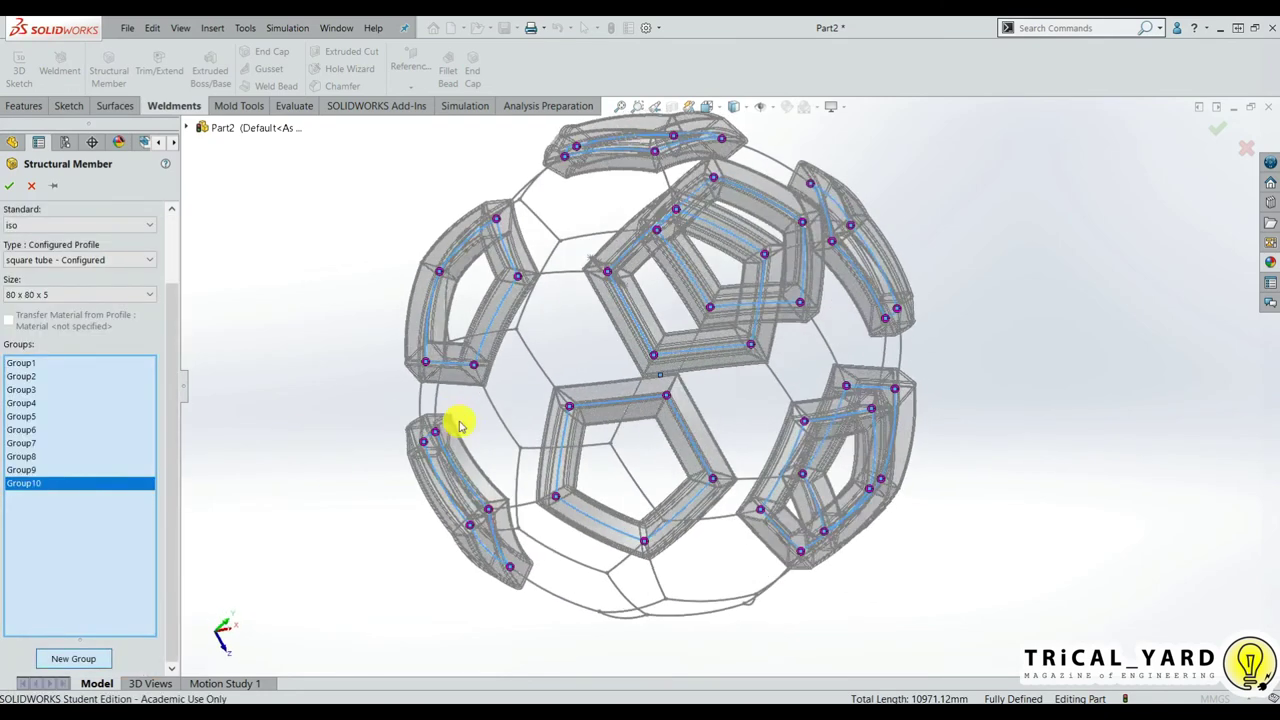
click(564, 437)
click(637, 465)
click(514, 480)
click(630, 535)
click(557, 545)
Step: Start a group of connecting edges on the upper pentagon
mouse_move(557, 545)
middle_down()
mouse_move(613, 358)
mouse_move(651, 286)
mouse_move(594, 380)
middle_up()
click(73, 658)
click(572, 310)
click(600, 252)
Step: Group the central connecting edges and last bottom edge, then build all 42 groups
click(73, 658)
click(620, 385)
click(555, 405)
click(665, 468)
mouse_move(665, 468)
middle_down()
mouse_move(612, 550)
mouse_move(608, 540)
mouse_move(634, 537)
mouse_move(640, 509)
mouse_move(634, 563)
mouse_move(586, 543)
mouse_move(585, 582)
mouse_move(626, 594)
mouse_move(597, 586)
mouse_move(682, 552)
mouse_move(669, 535)
mouse_move(648, 546)
middle_up()
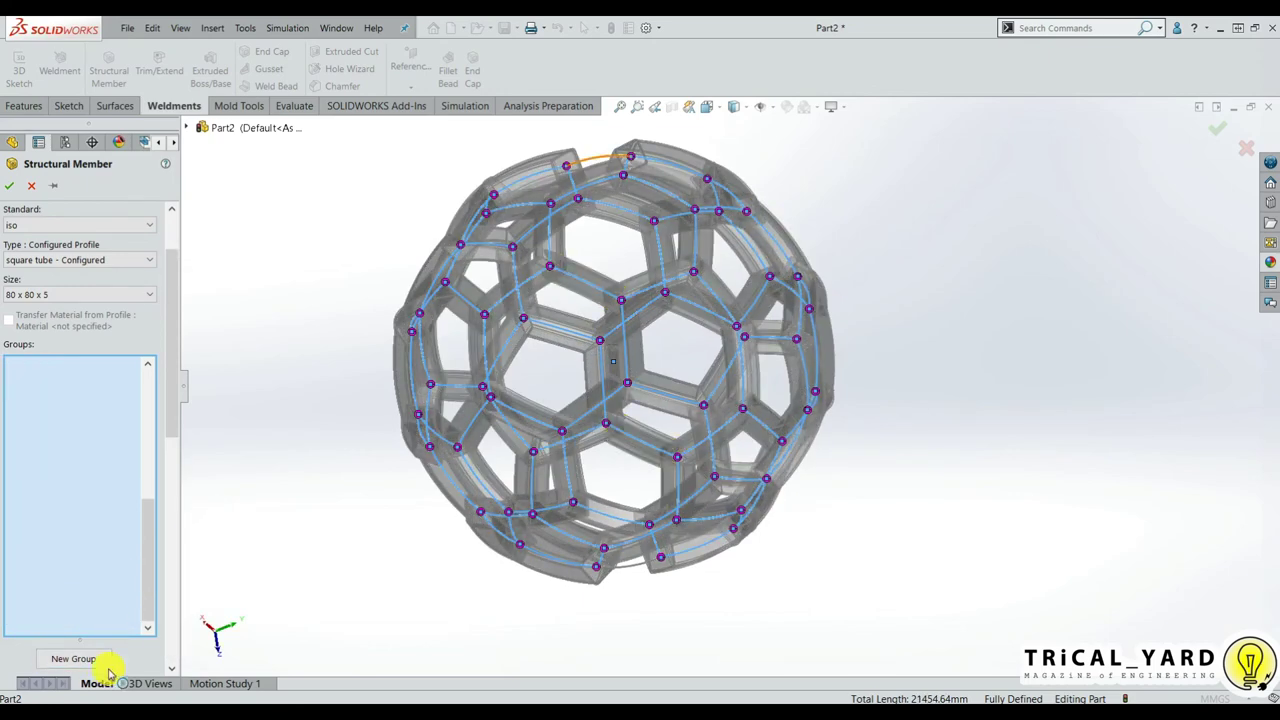
click(633, 575)
mouse_move(180, 429)
mouse_down()
mouse_move(172, 463)
mouse_move(173, 396)
mouse_up()
click(8, 186)
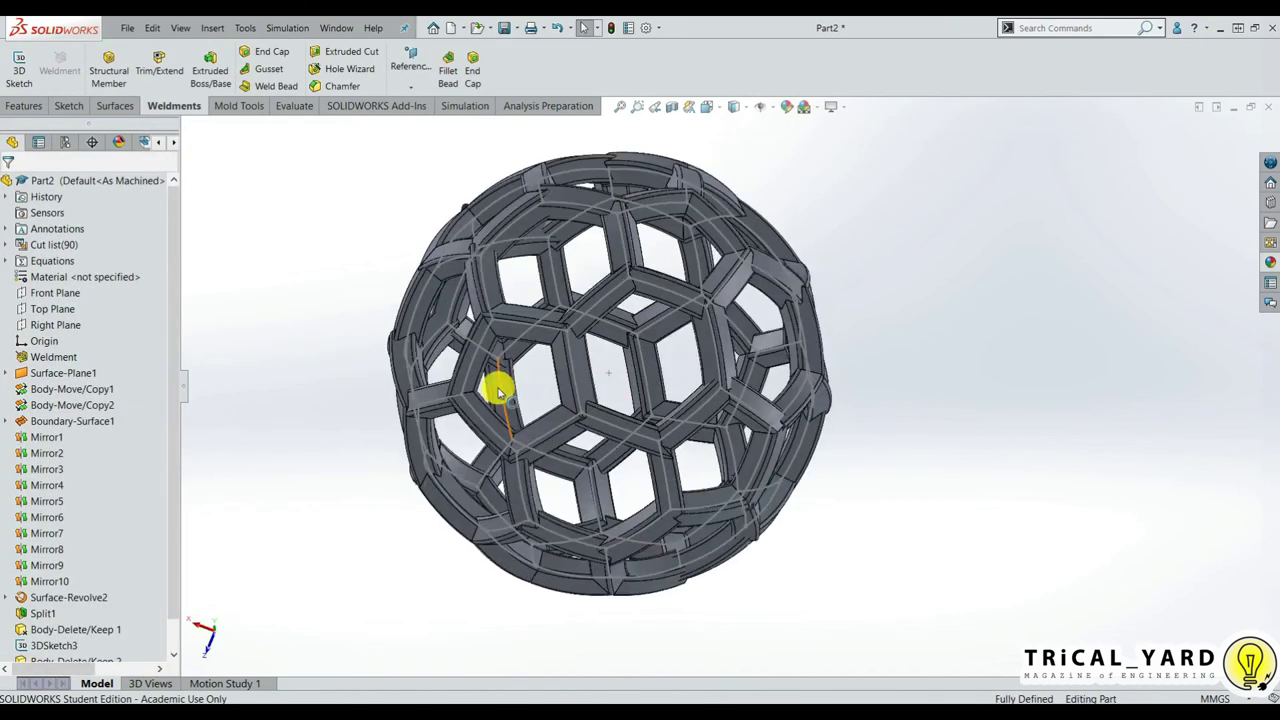
Step: Hide the 3D sketch lines of the ball wireframe
right_click(500, 390)
click(538, 376)
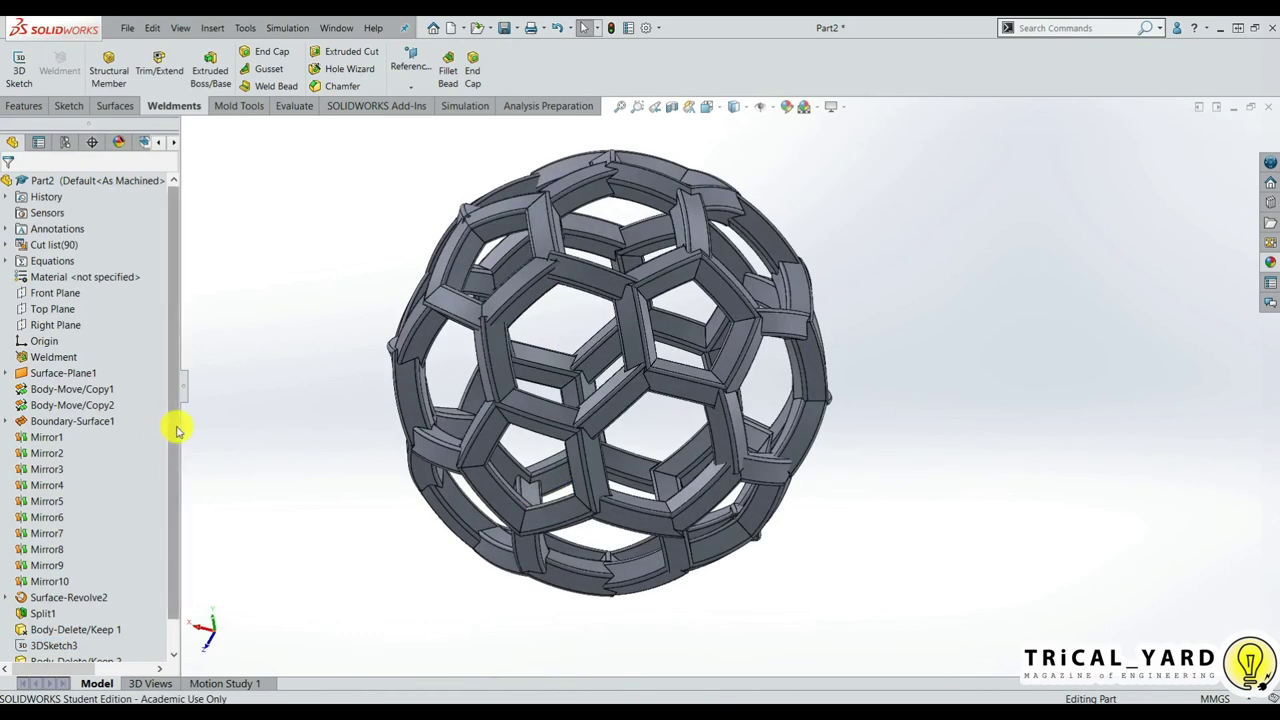
scroll(172, 430, down, 1)
Step: Reopen the Square tube member with Edit Feature to reach its Corner Treatment settings
right_click(100, 648)
click(112, 357)
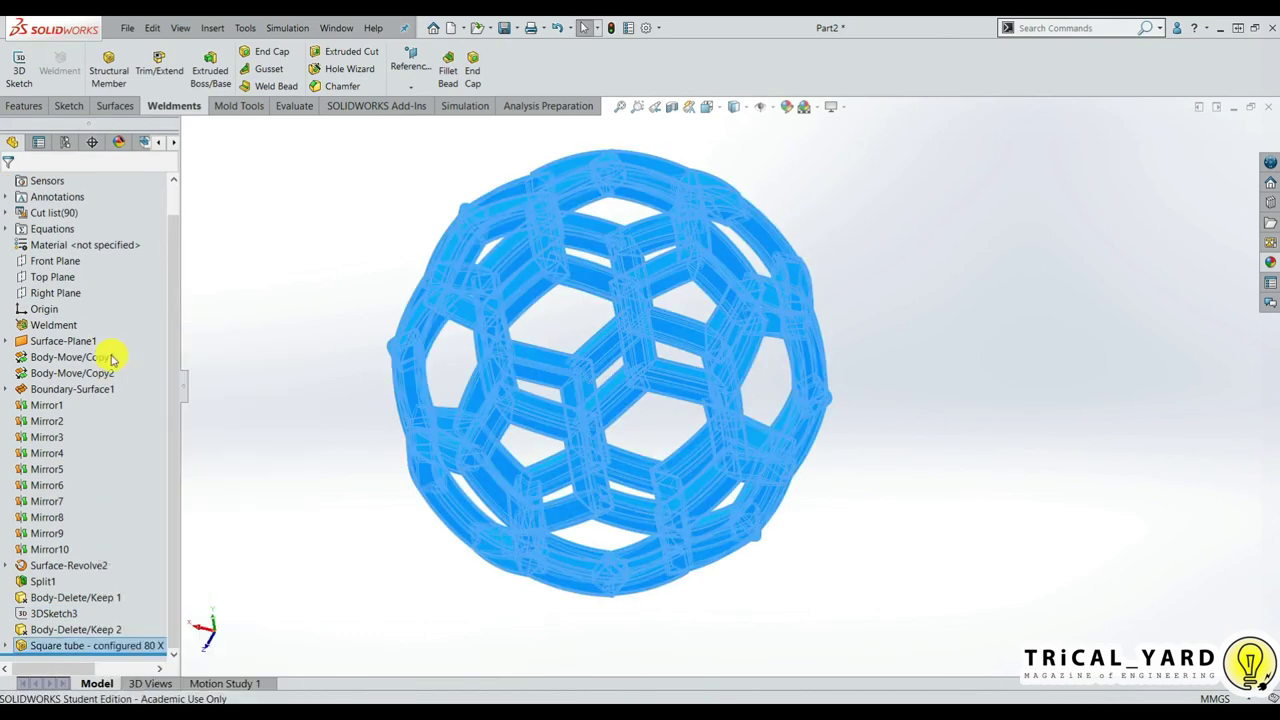
key(Up)
key(Up)
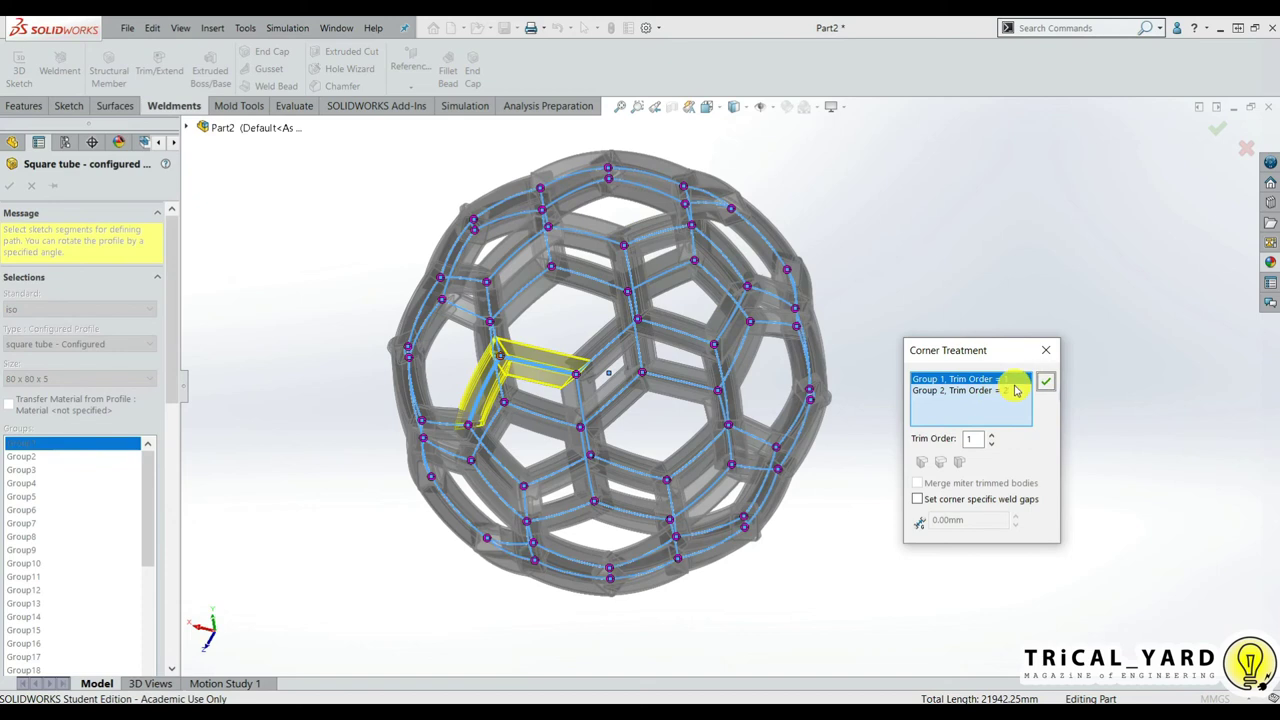
Step: Check Group 2's trim order in Corner Treatment, accept the edit, and orbit the rebuilt frame
click(1015, 390)
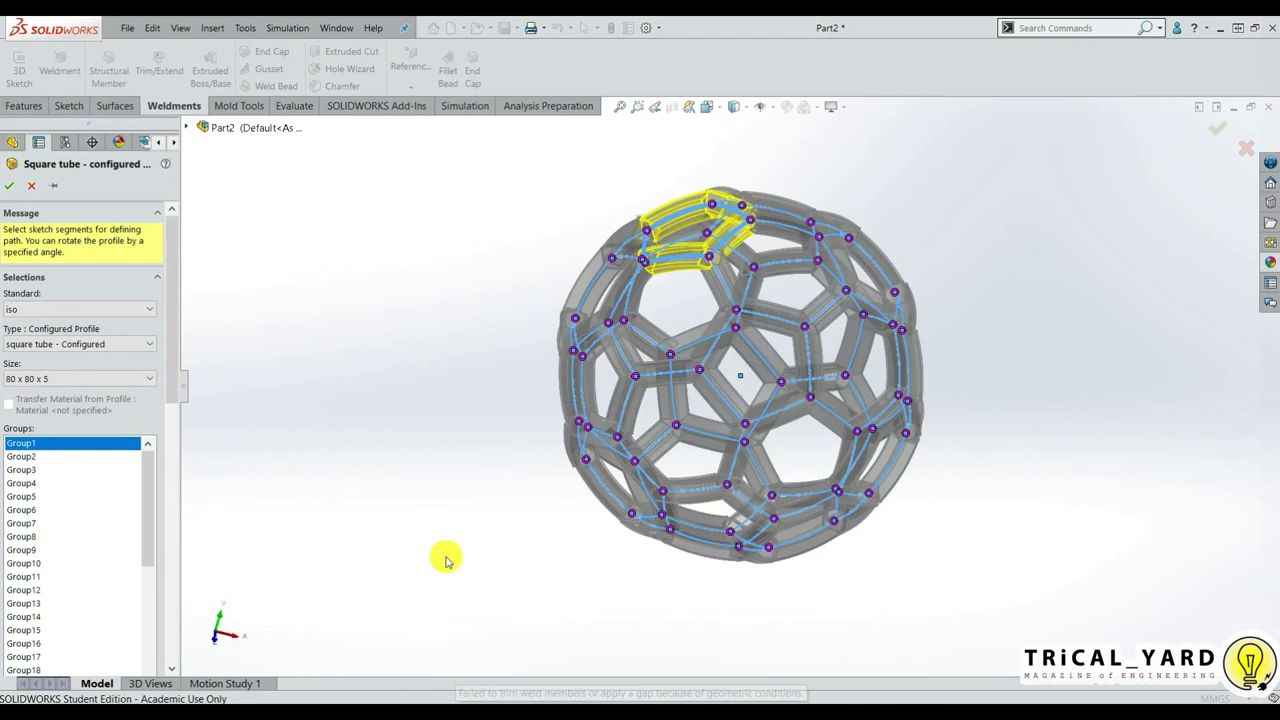
click(10, 187)
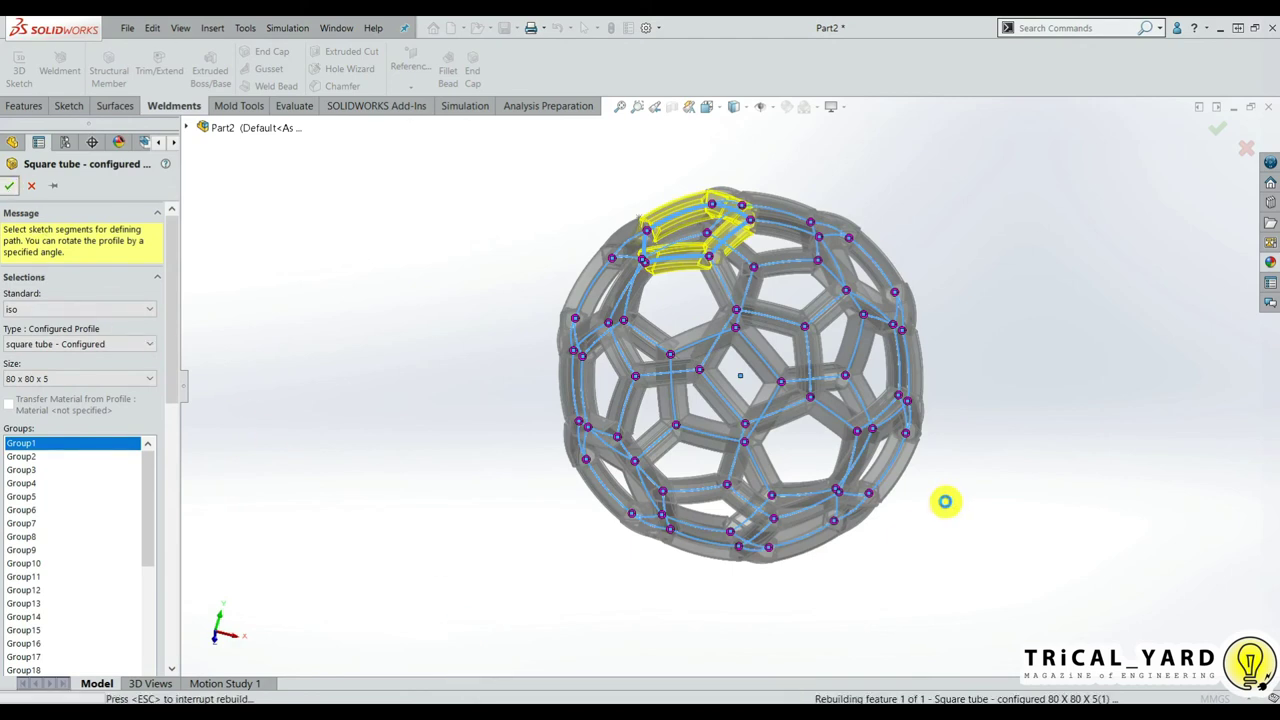
mouse_move(971, 537)
middle_down()
mouse_move(934, 547)
mouse_move(937, 566)
mouse_move(934, 506)
middle_up()
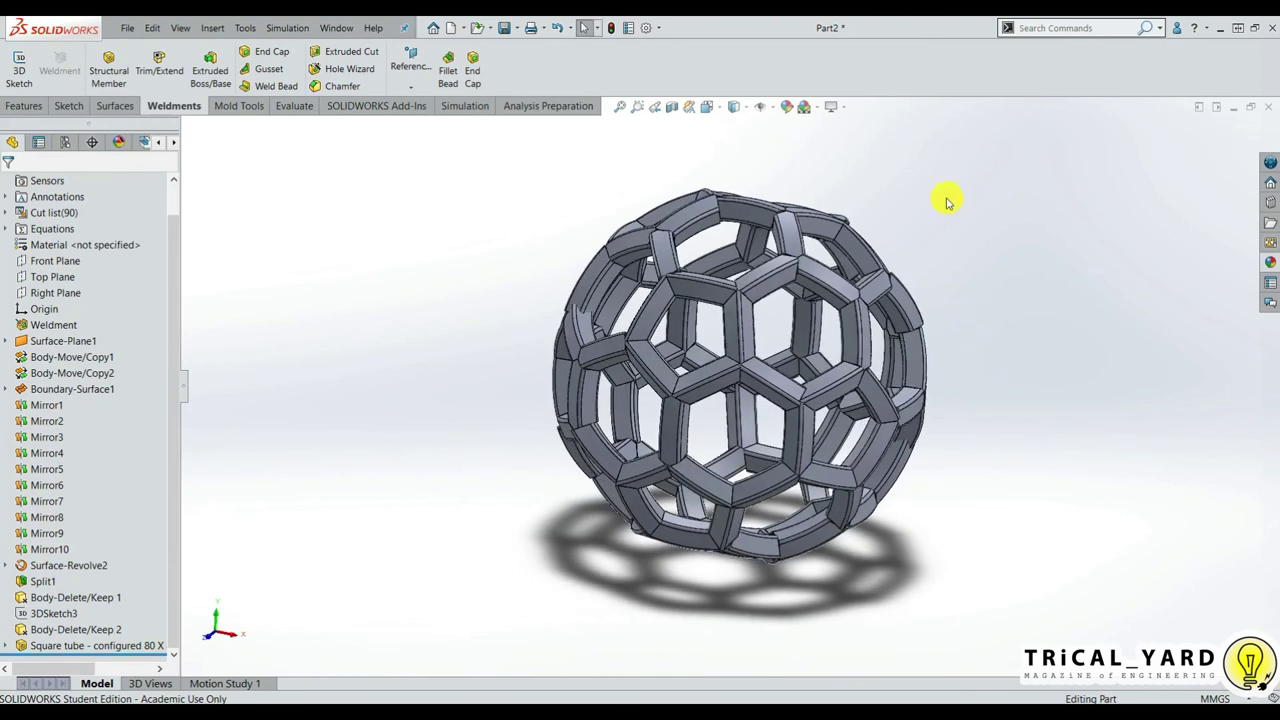
Step: Load the PhotoView 360 add-in and launch Integrated Preview from Render Tools
click(355, 110)
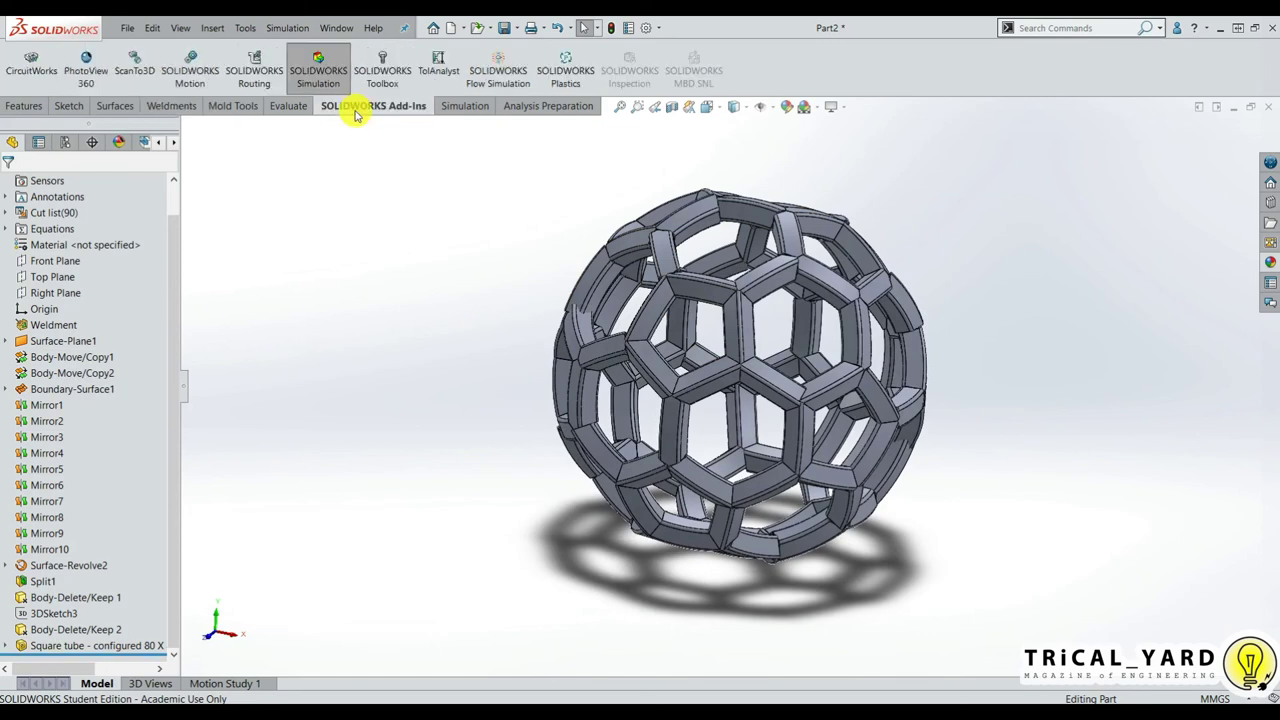
right_click(355, 113)
mouse_move(450, 154)
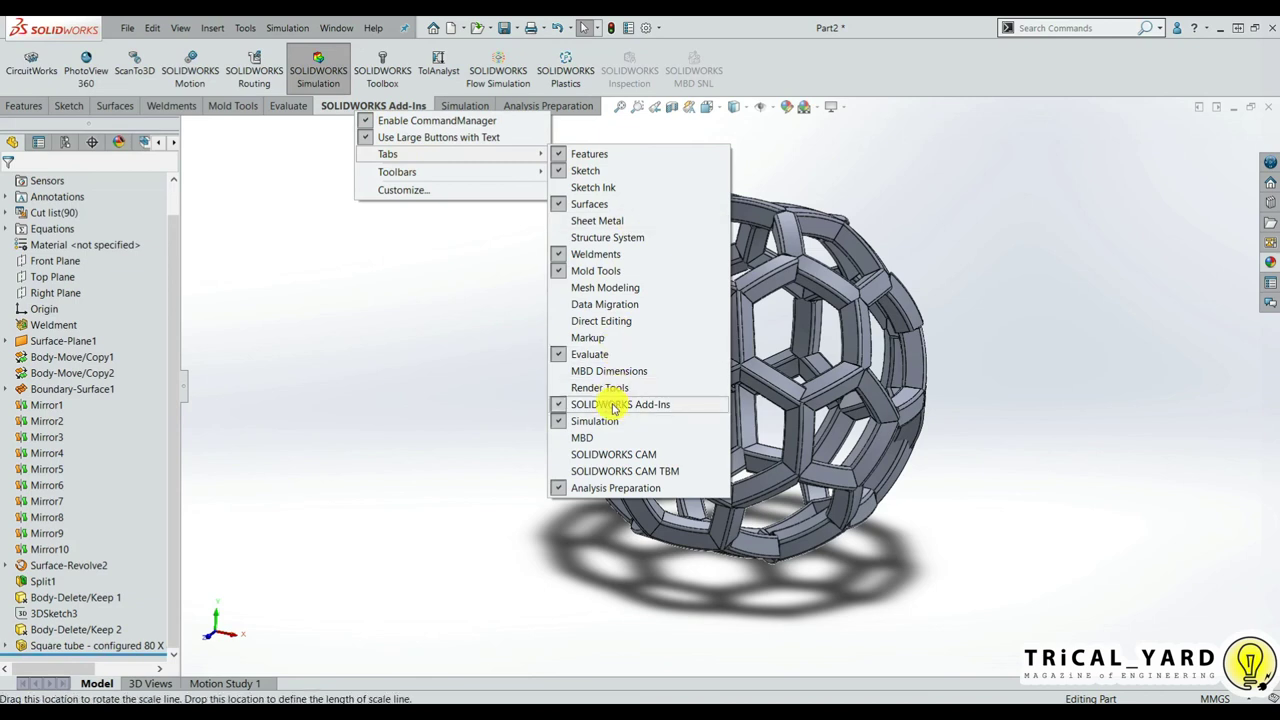
click(327, 110)
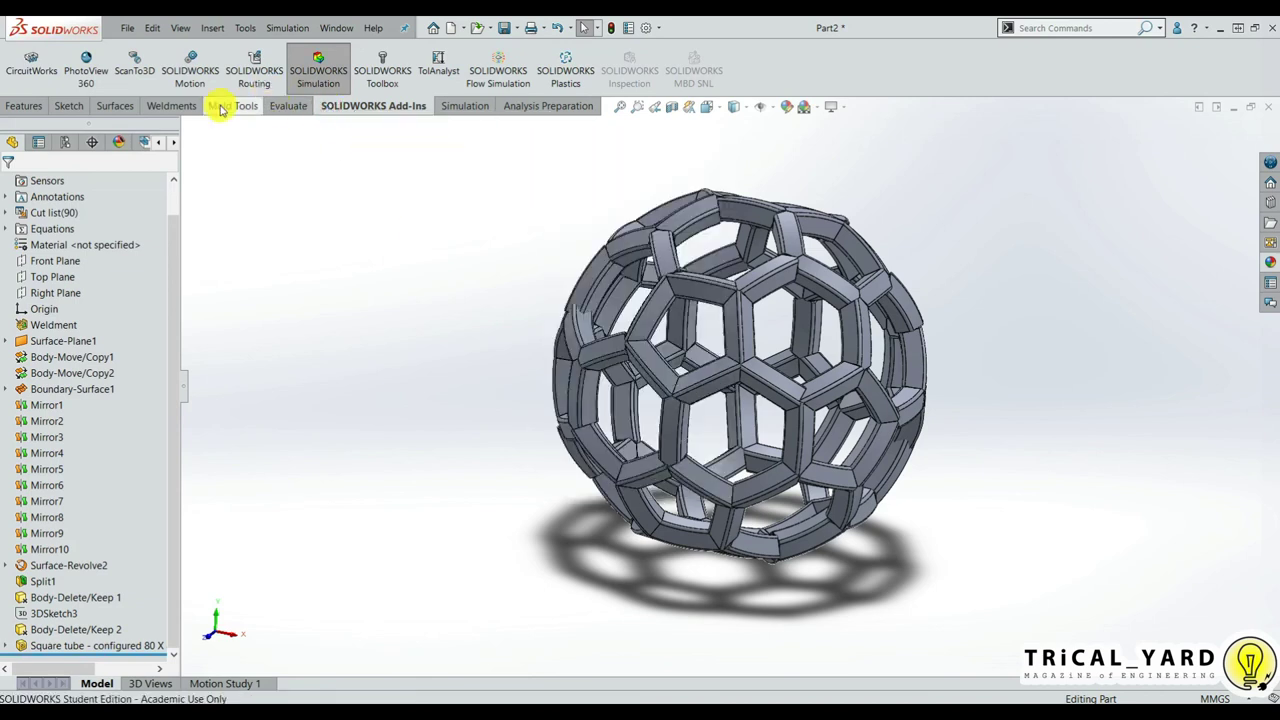
click(88, 70)
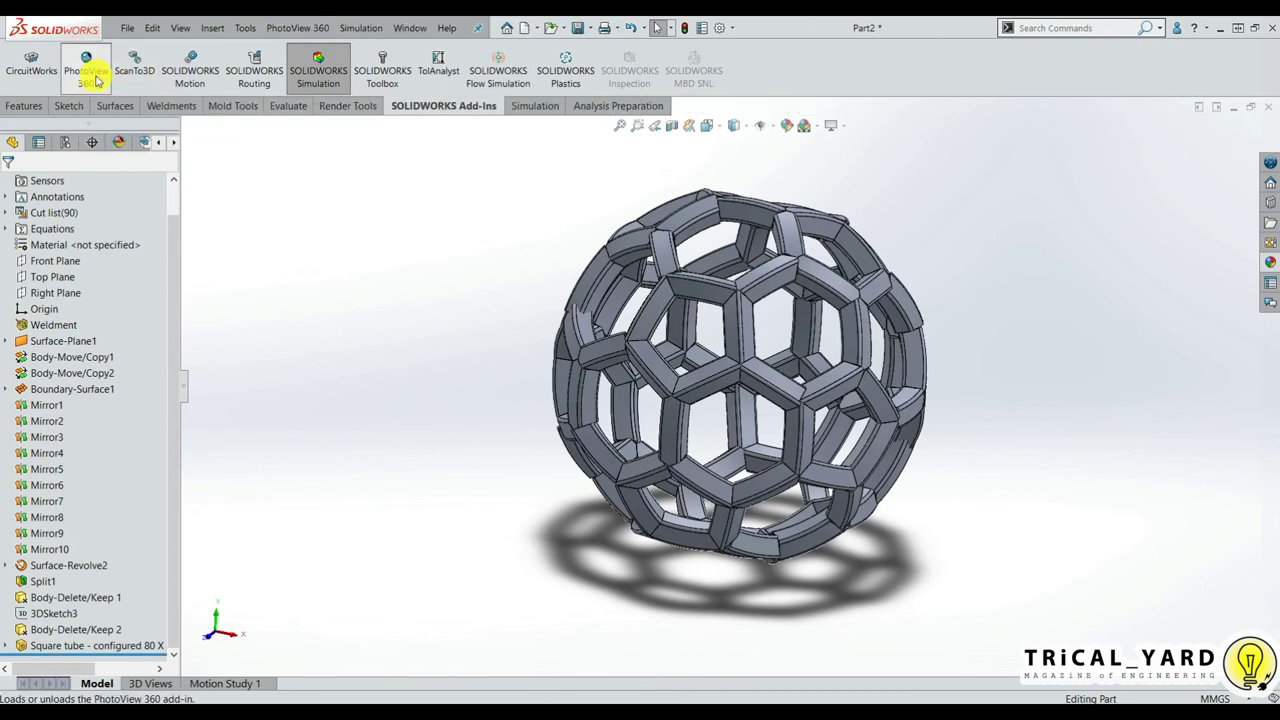
click(333, 107)
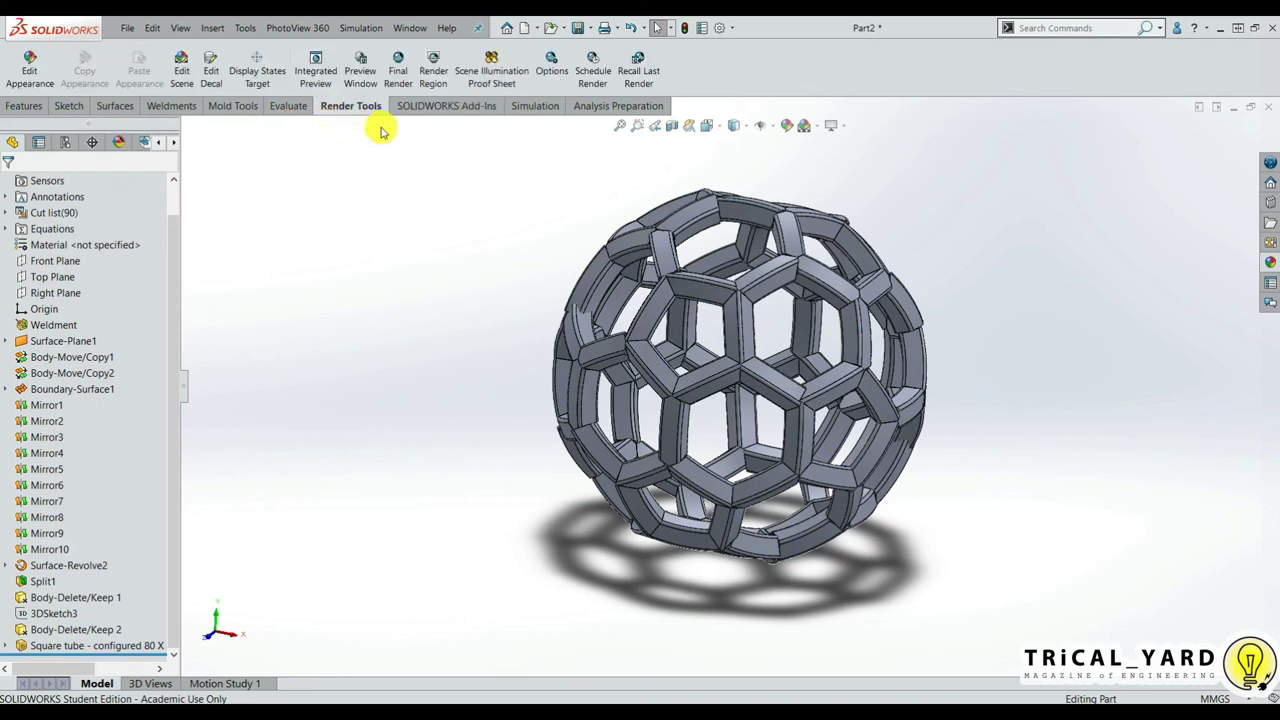
click(315, 68)
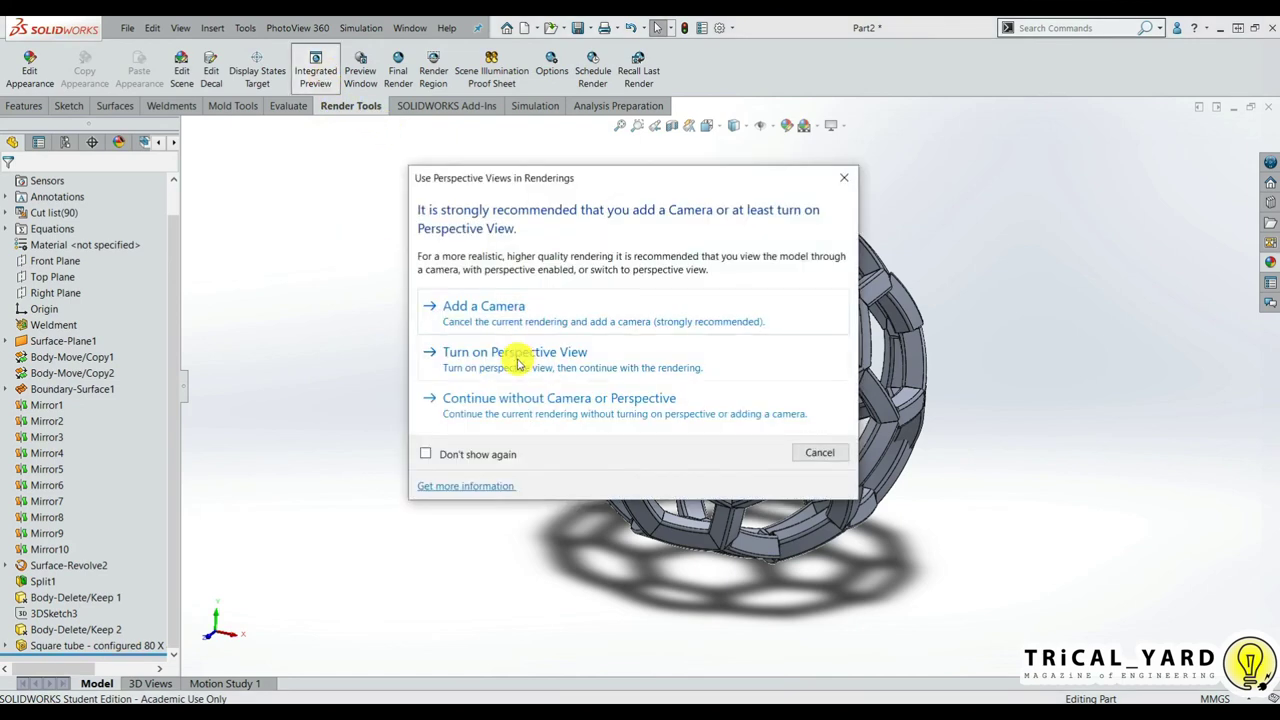
Step: Turn on perspective, orbit the rendered ball frame, then switch Integrated Preview off
click(520, 366)
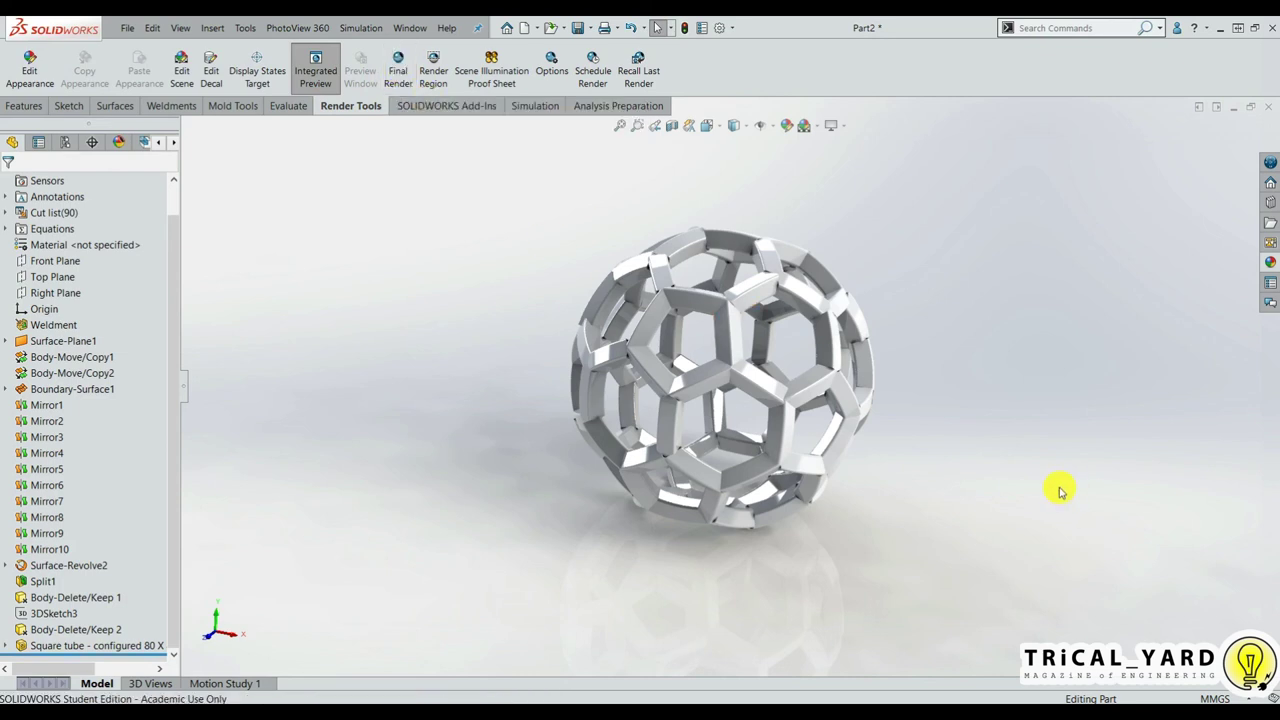
mouse_move(940, 489)
middle_down()
mouse_move(491, 311)
mouse_move(1108, 262)
middle_up()
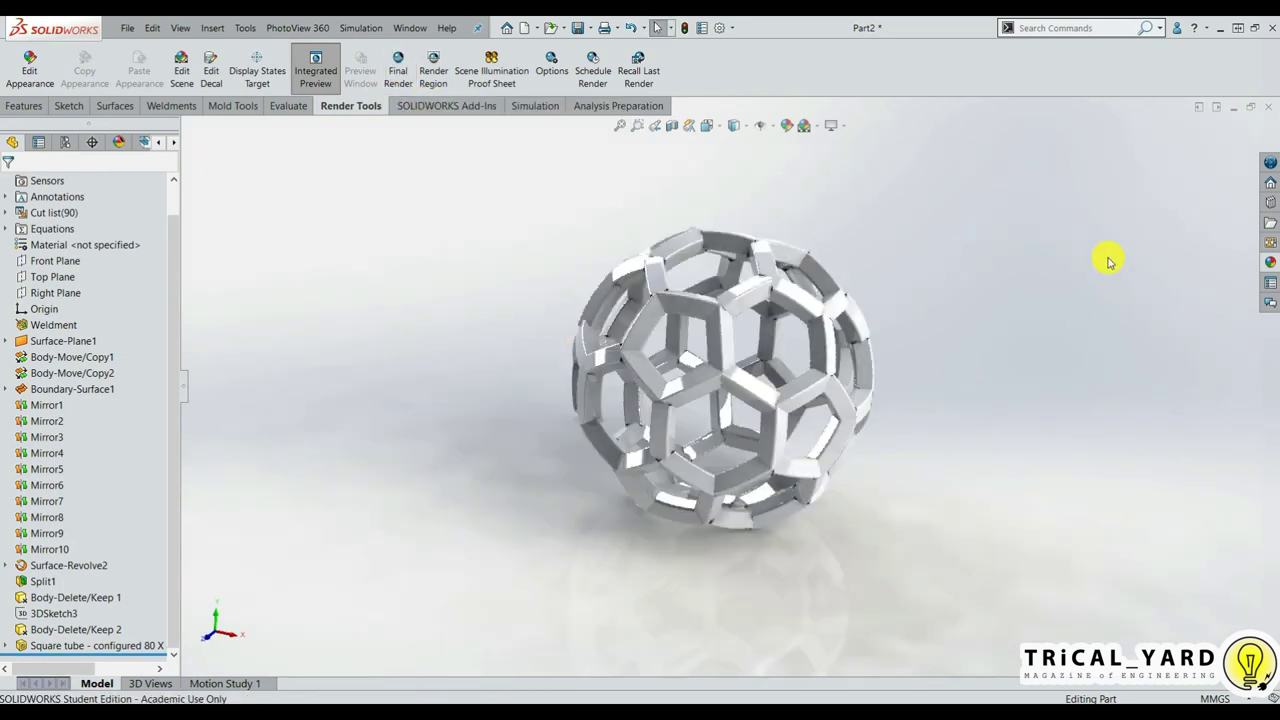
click(322, 70)
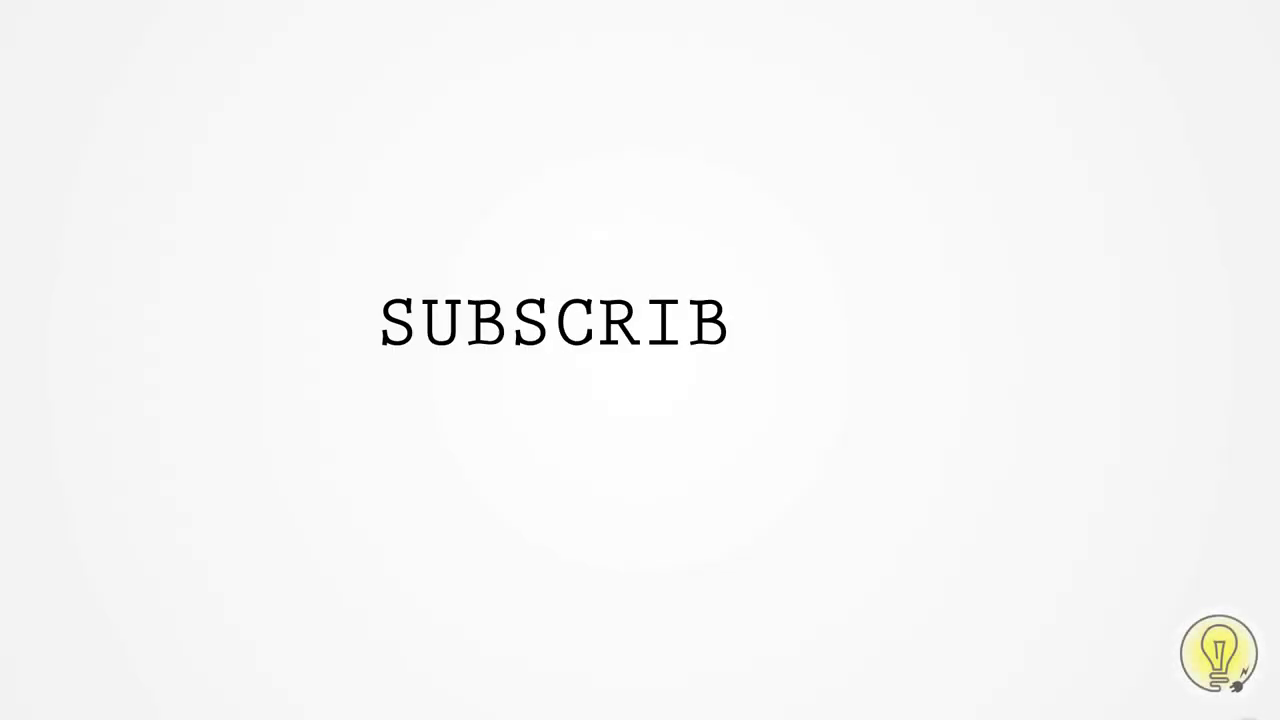